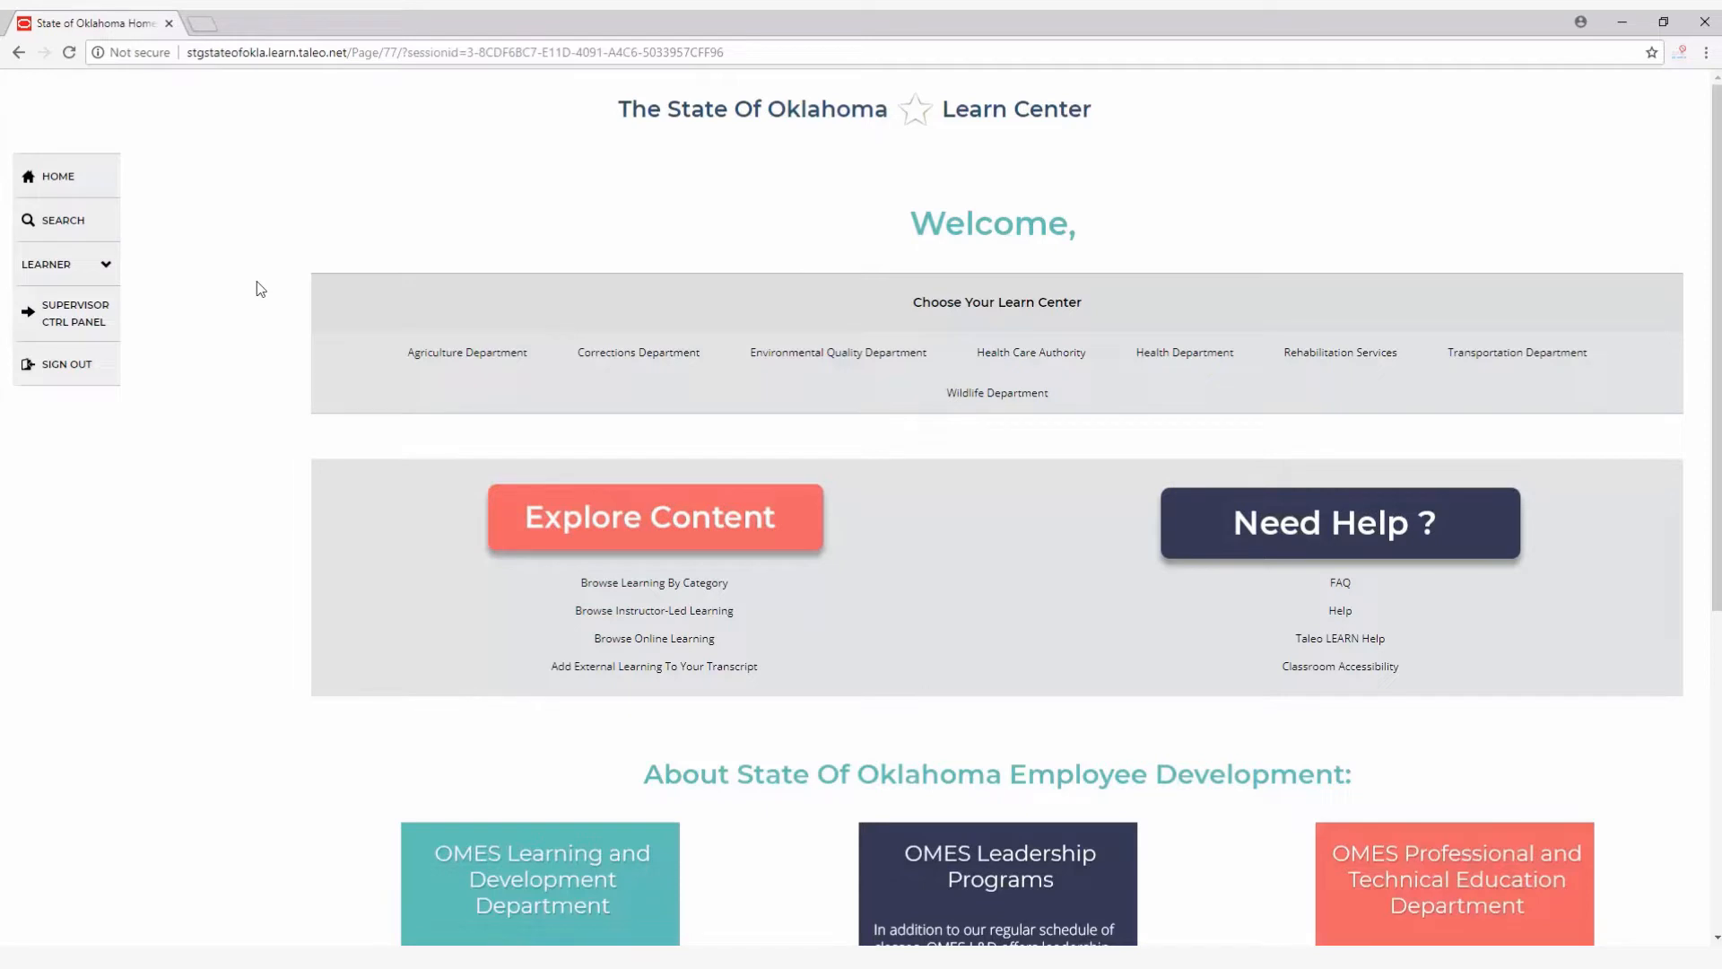
Open the management reports from the supervisor control panel and filter the report list by the Standard and Custom types.
{"action": "left_click", "coordinate": [92, 313]}
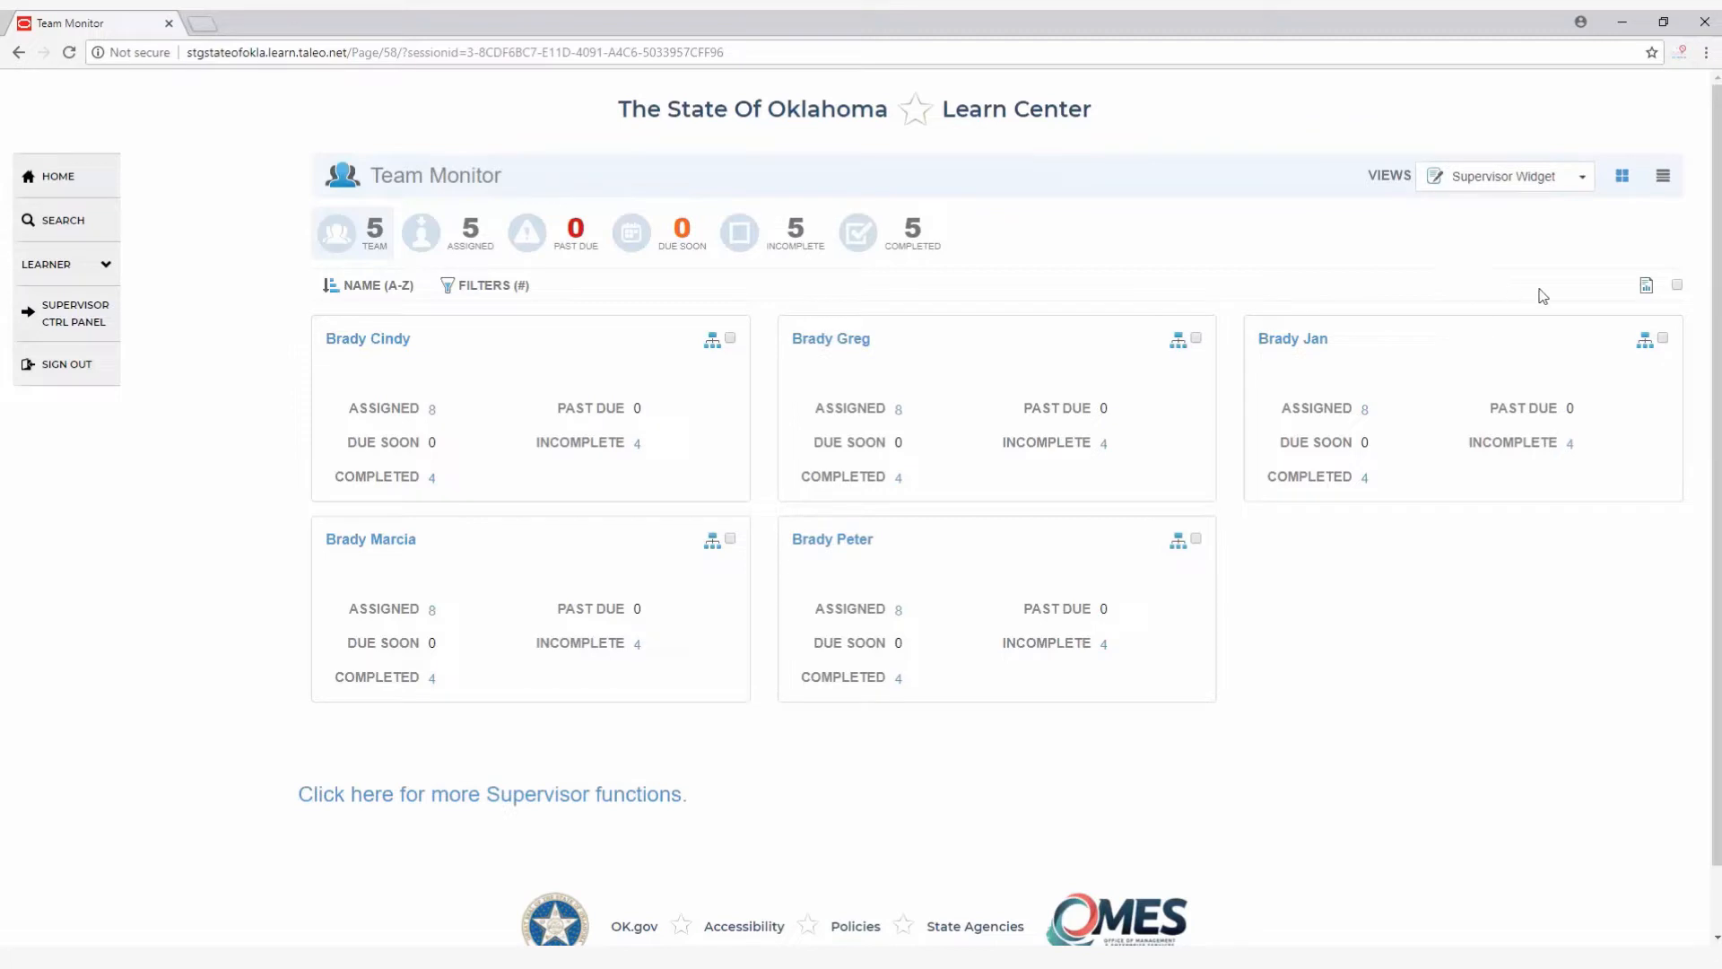
{"action": "left_click", "coordinate": [1647, 287]}
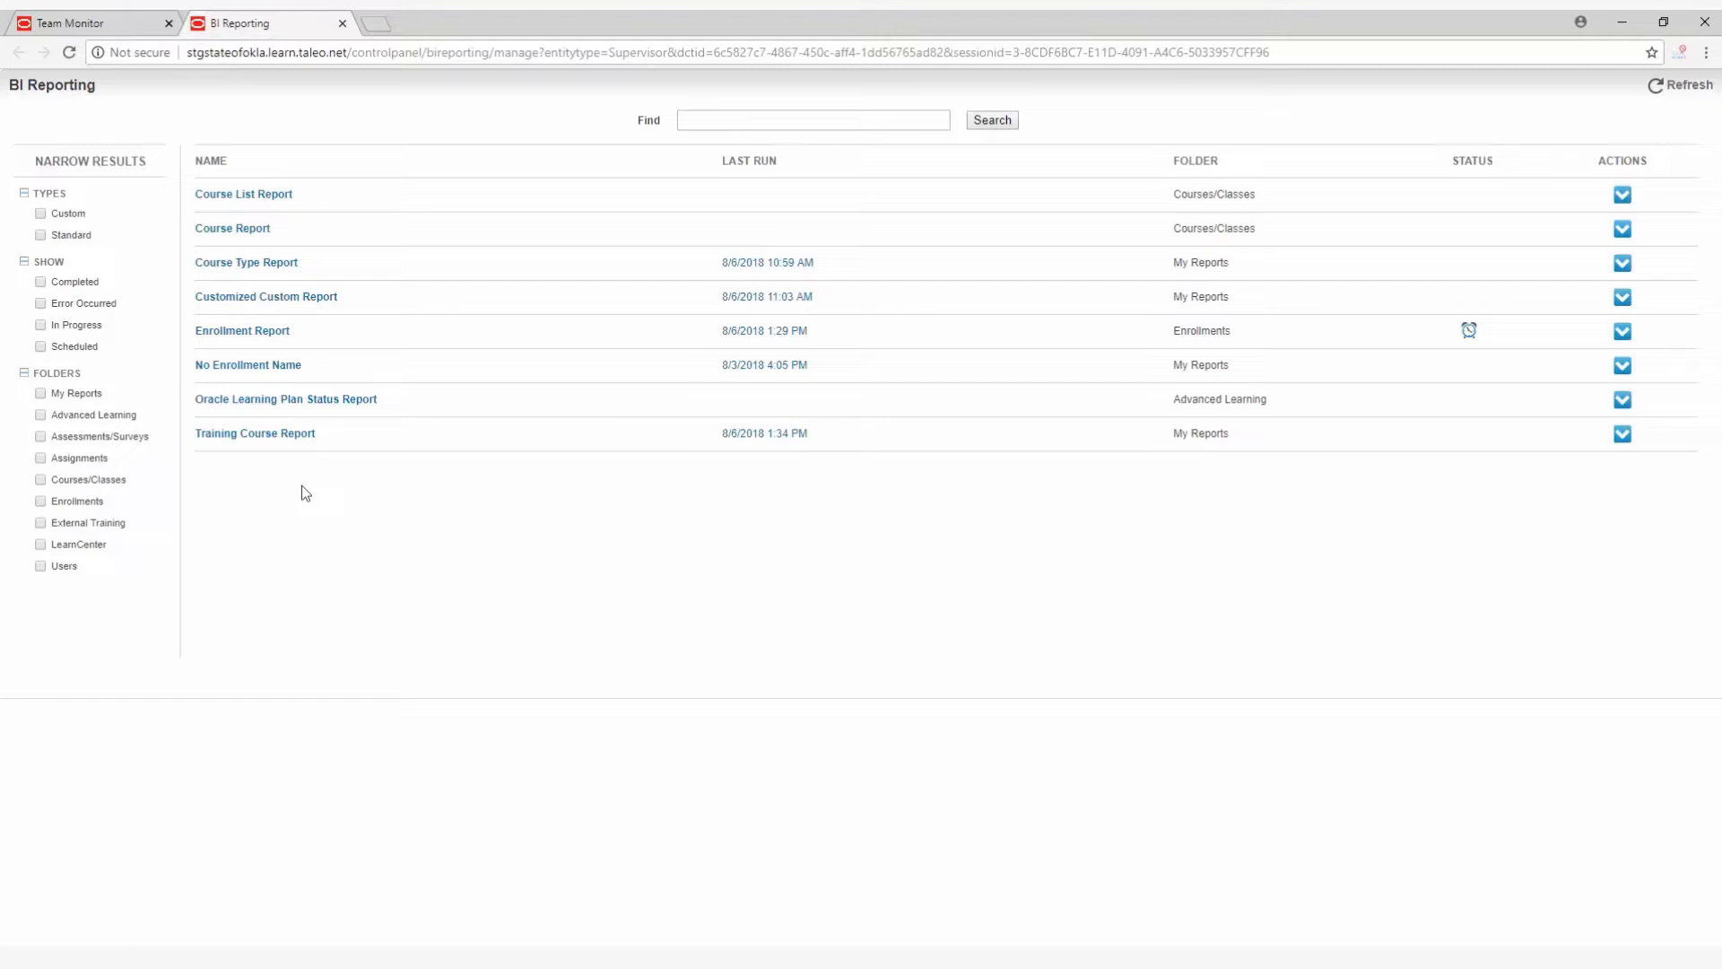
{"action": "left_click", "coordinate": [41, 236]}
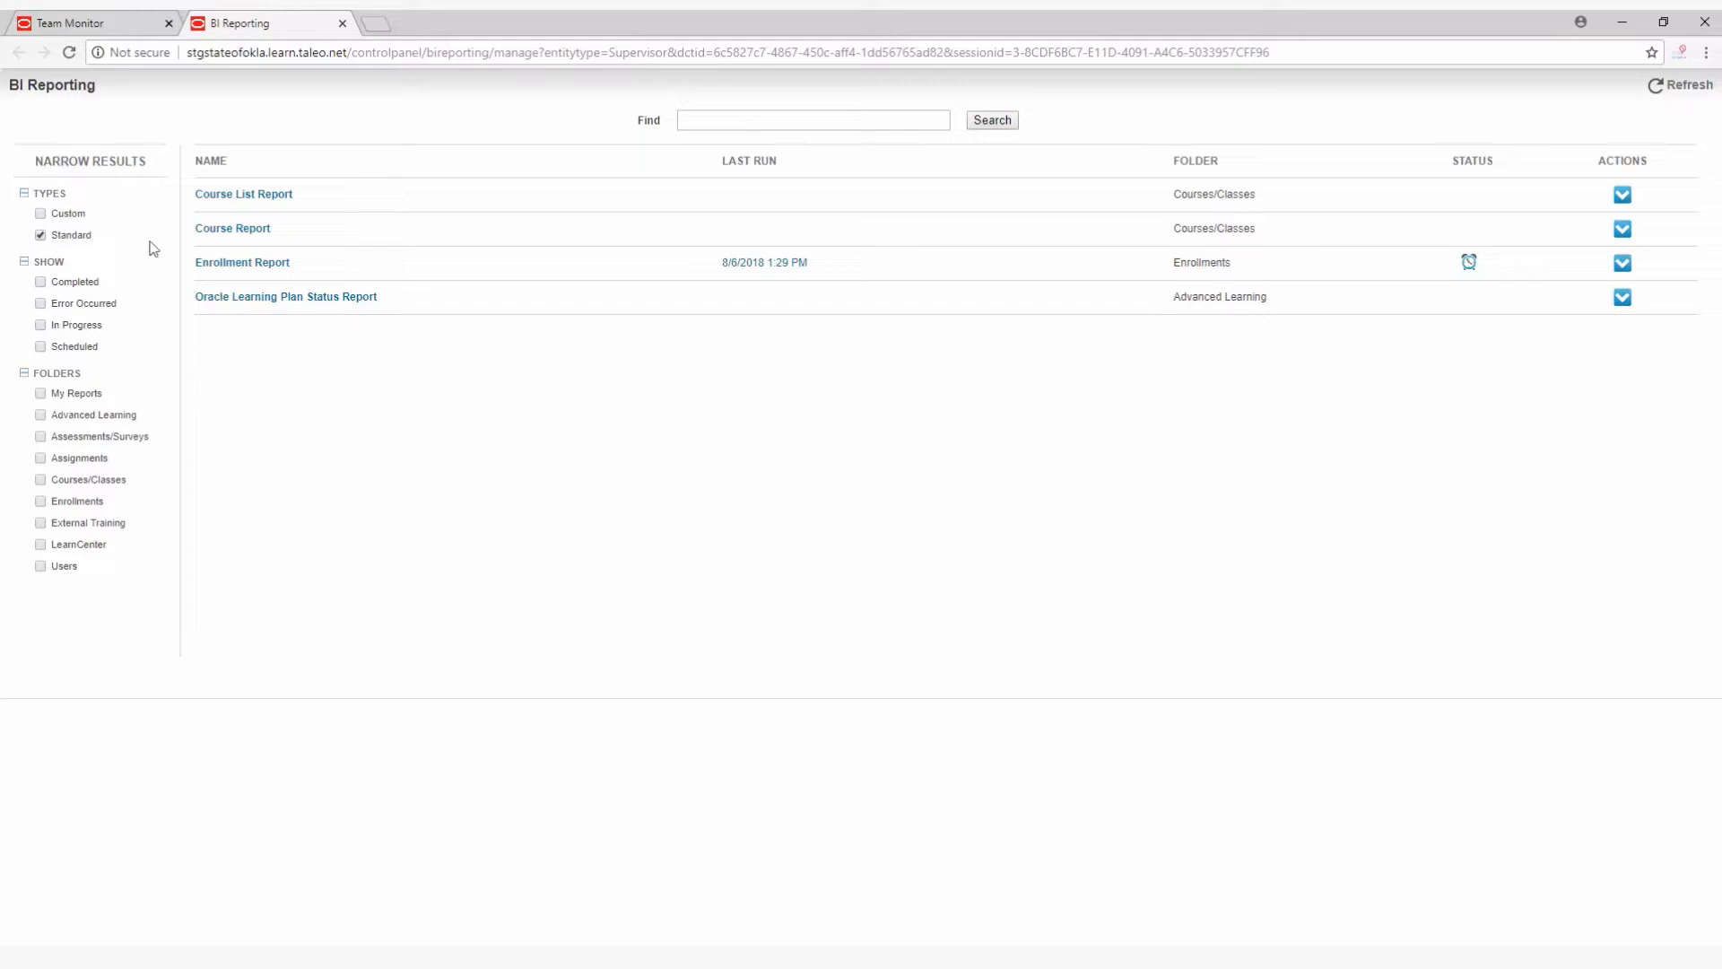
{"action": "left_click", "coordinate": [39, 214]}
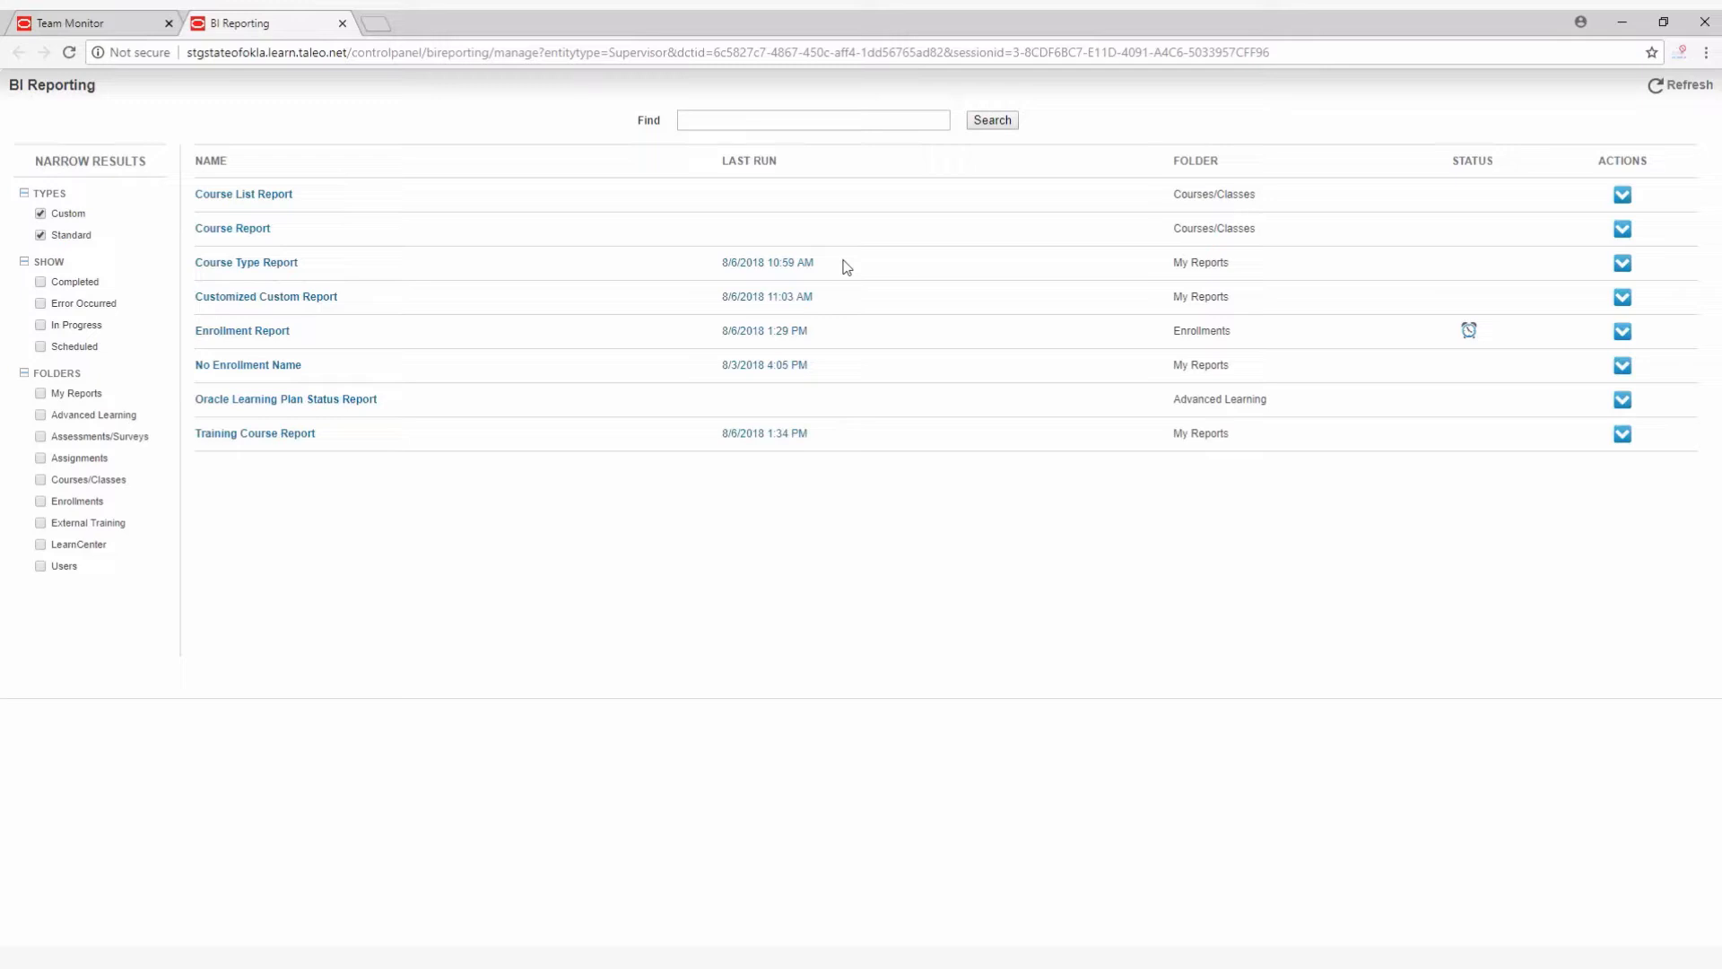
Download the Enrollment Report's last run, open the file in Excel to review it, and close the workbook.
{"action": "left_click", "coordinate": [749, 338]}
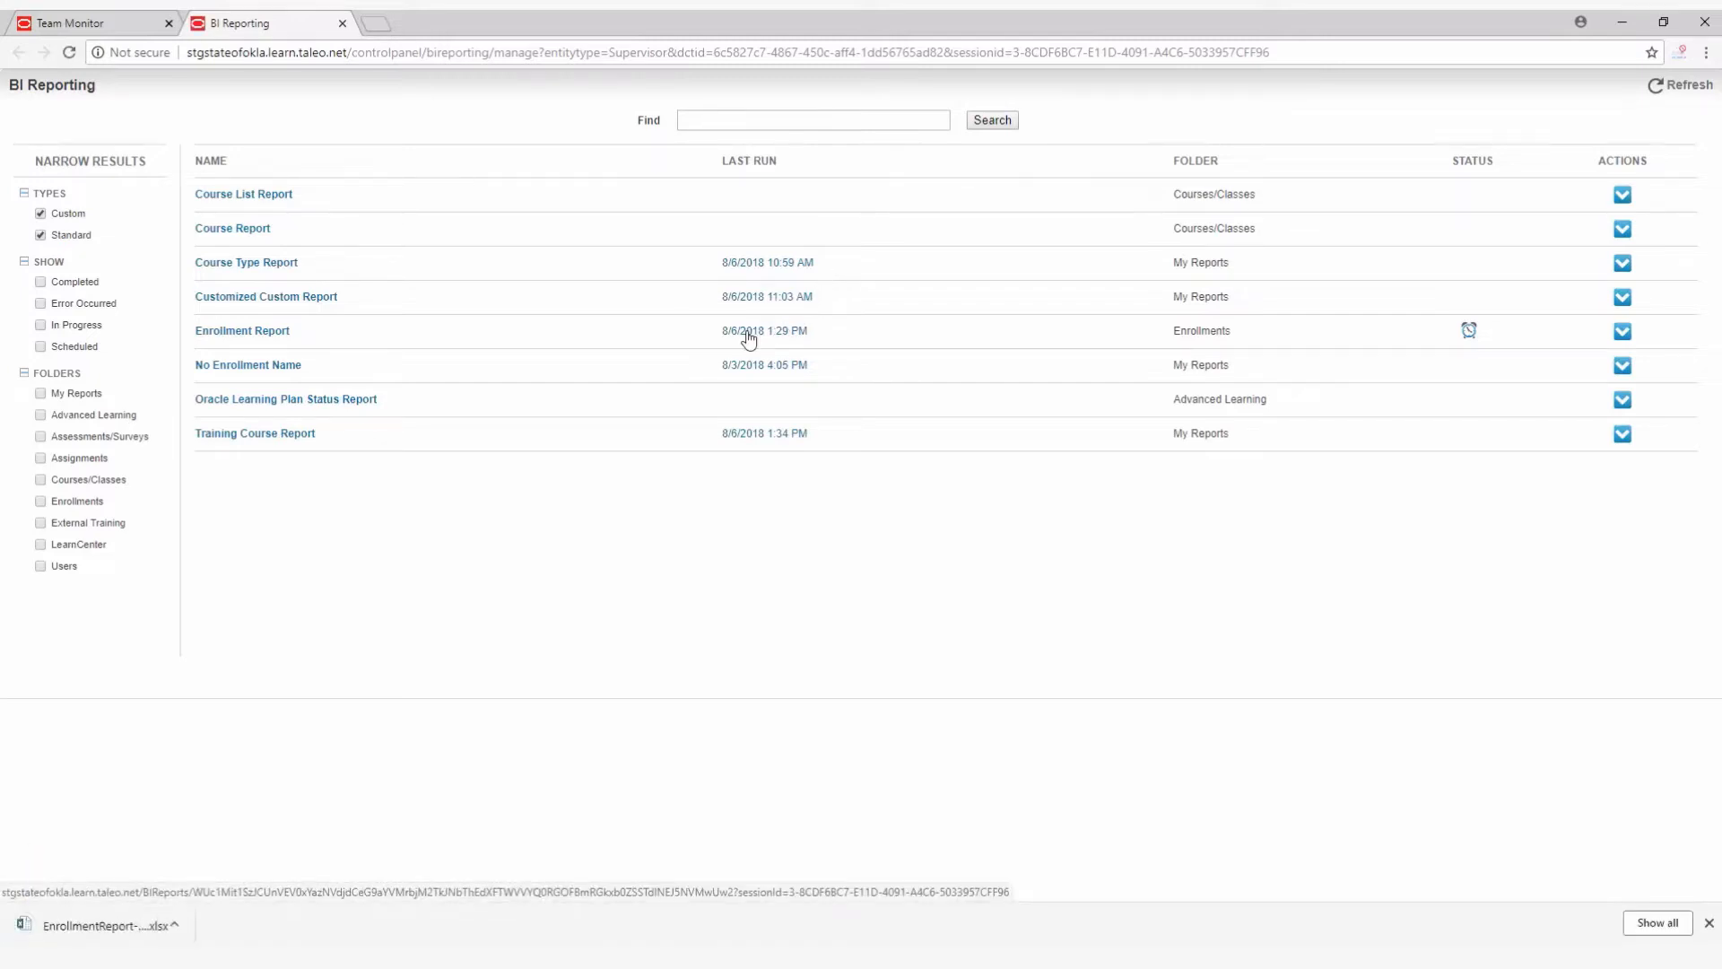
{"action": "left_click", "coordinate": [185, 927]}
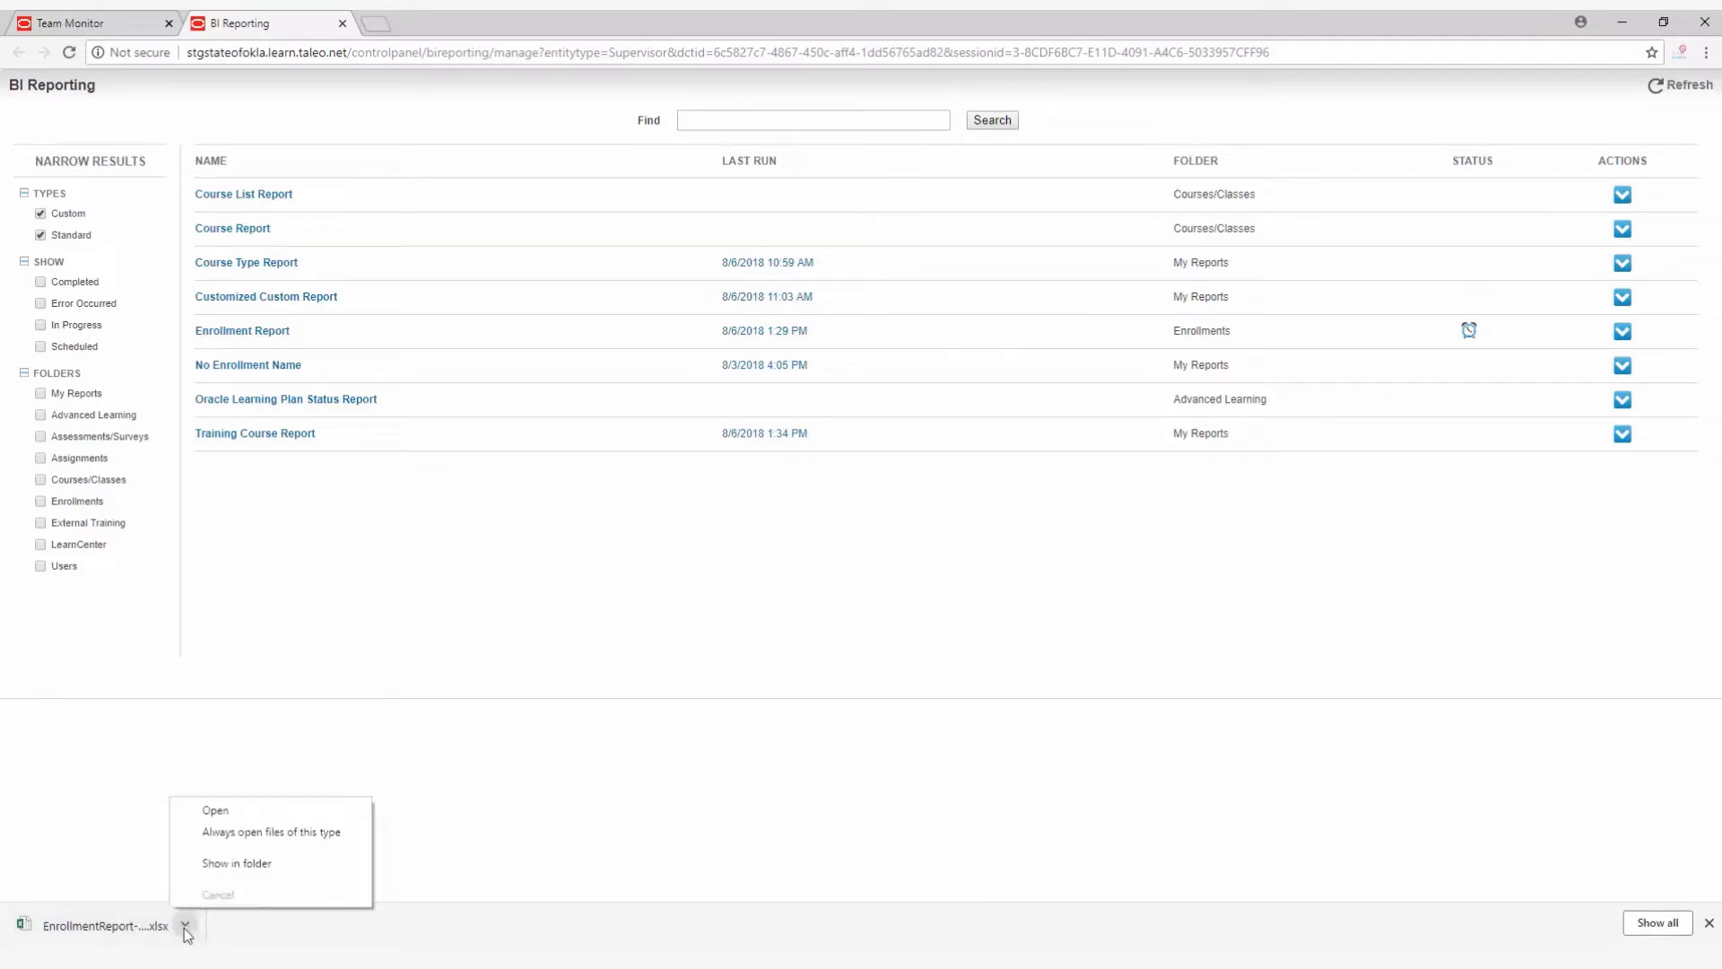
{"action": "left_click", "coordinate": [224, 813]}
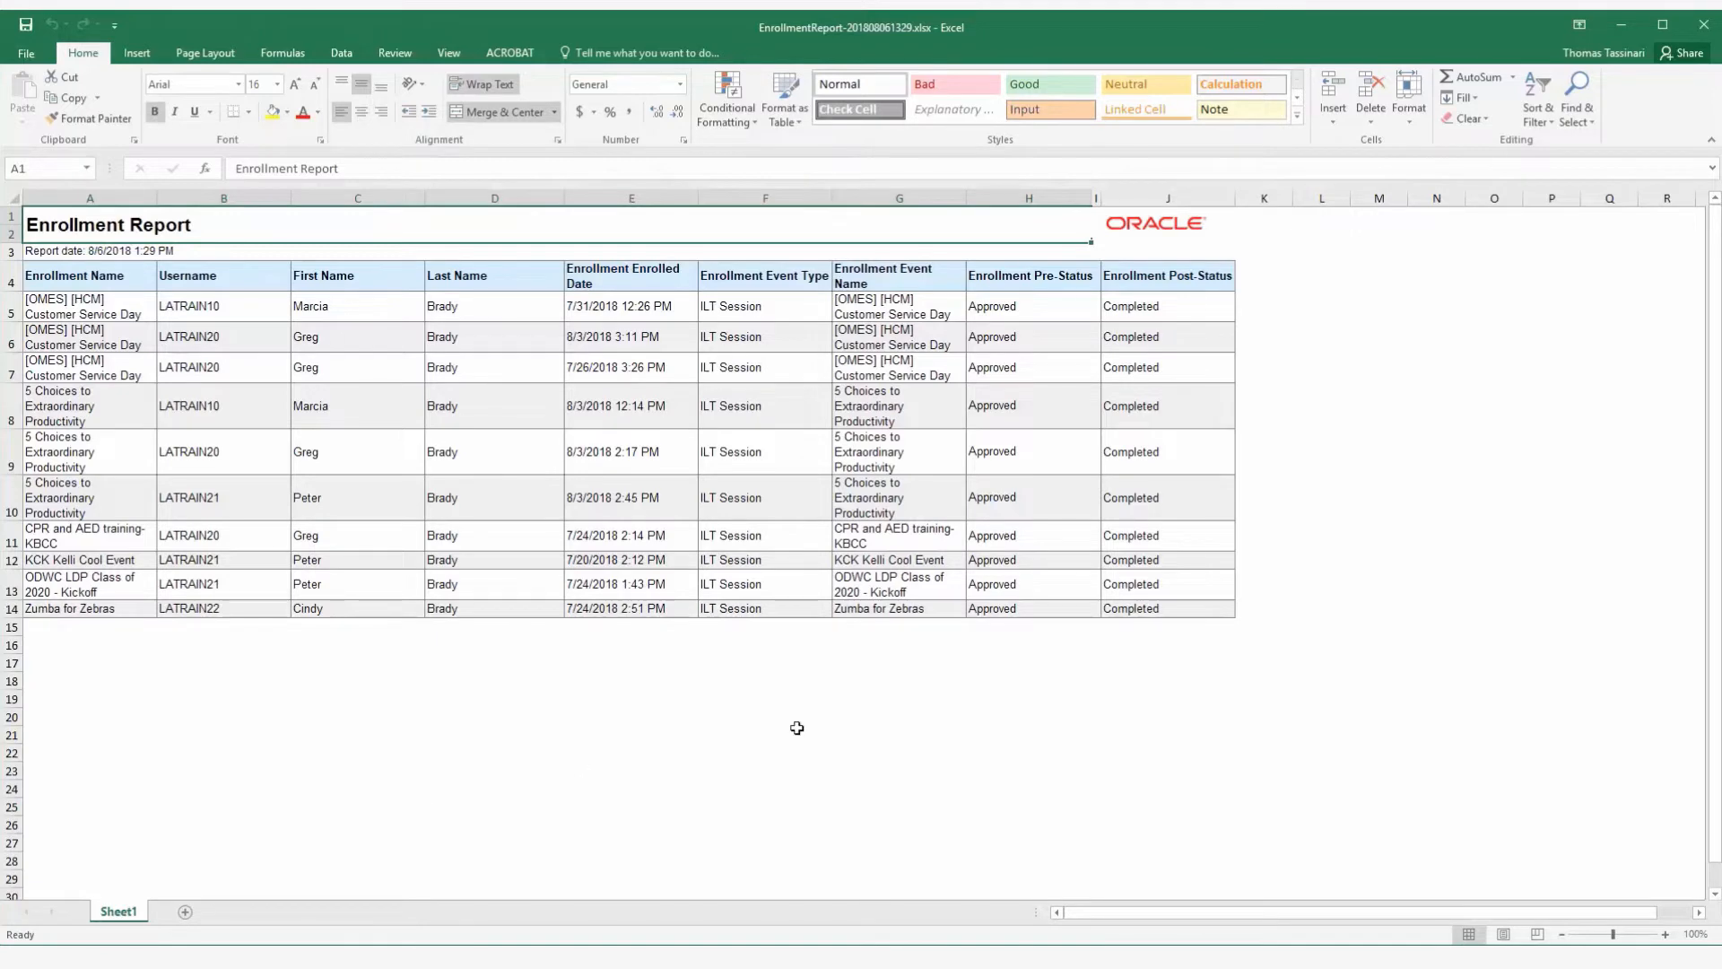
{"action": "left_click", "coordinate": [1704, 25]}
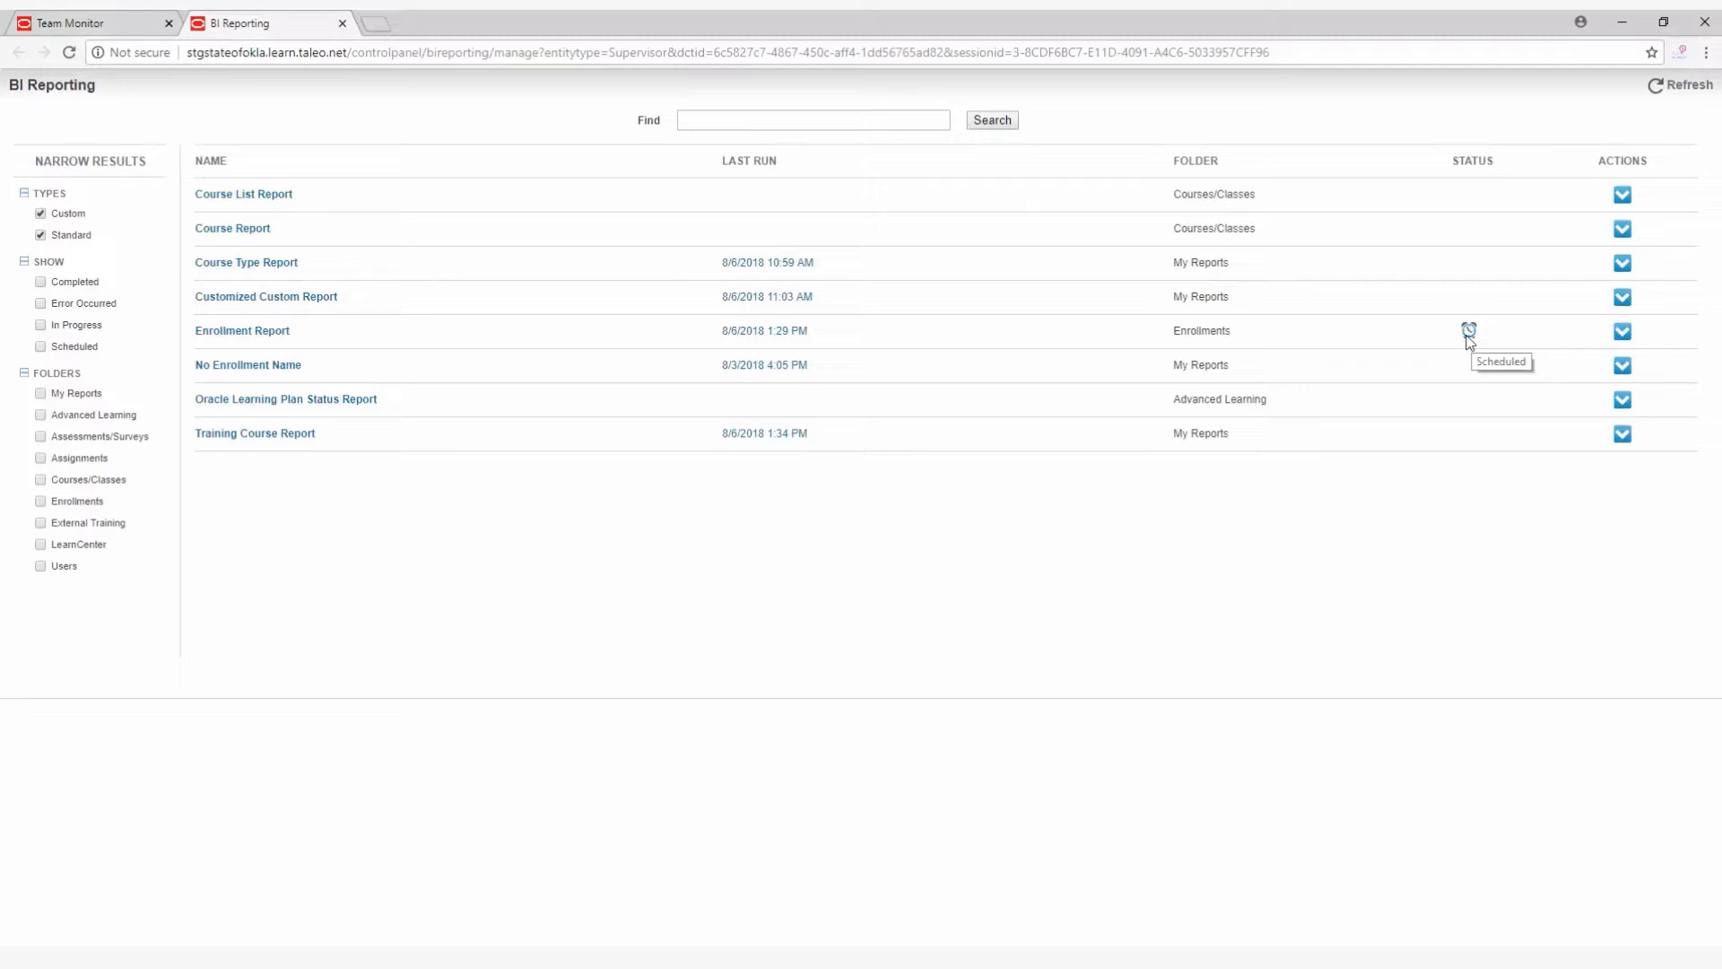
View the run history of the Enrollment Report and return to the list of all reports.
{"action": "left_click", "coordinate": [1627, 334]}
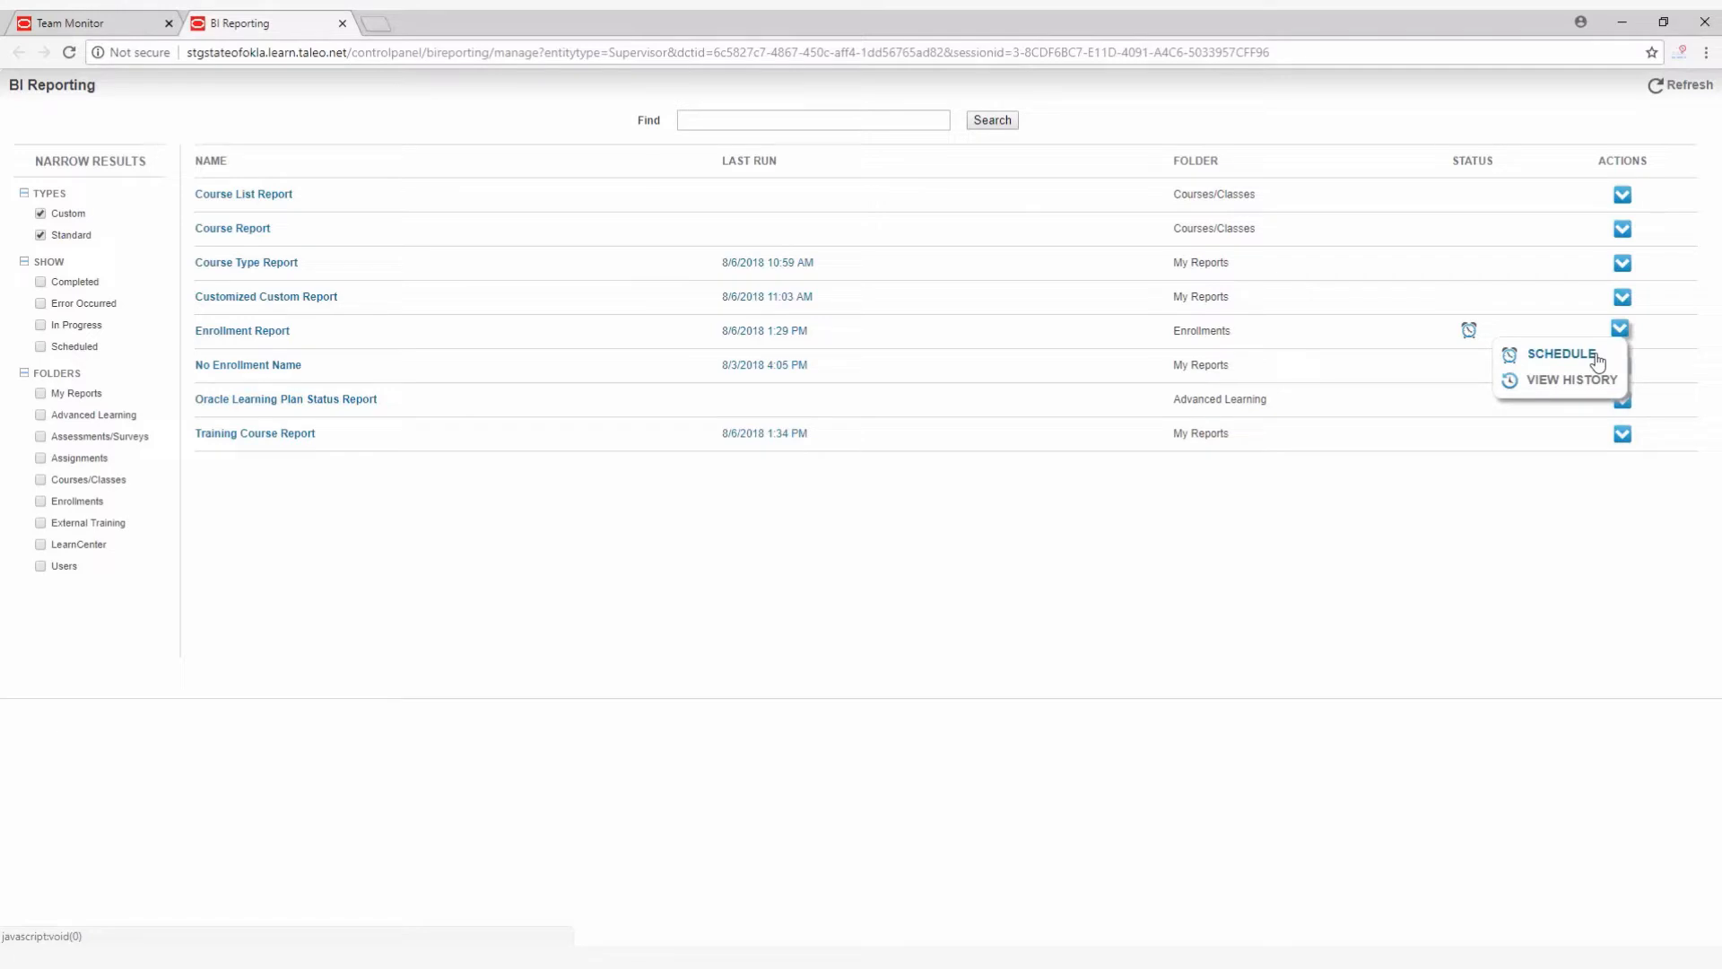
{"action": "left_click", "coordinate": [1621, 331]}
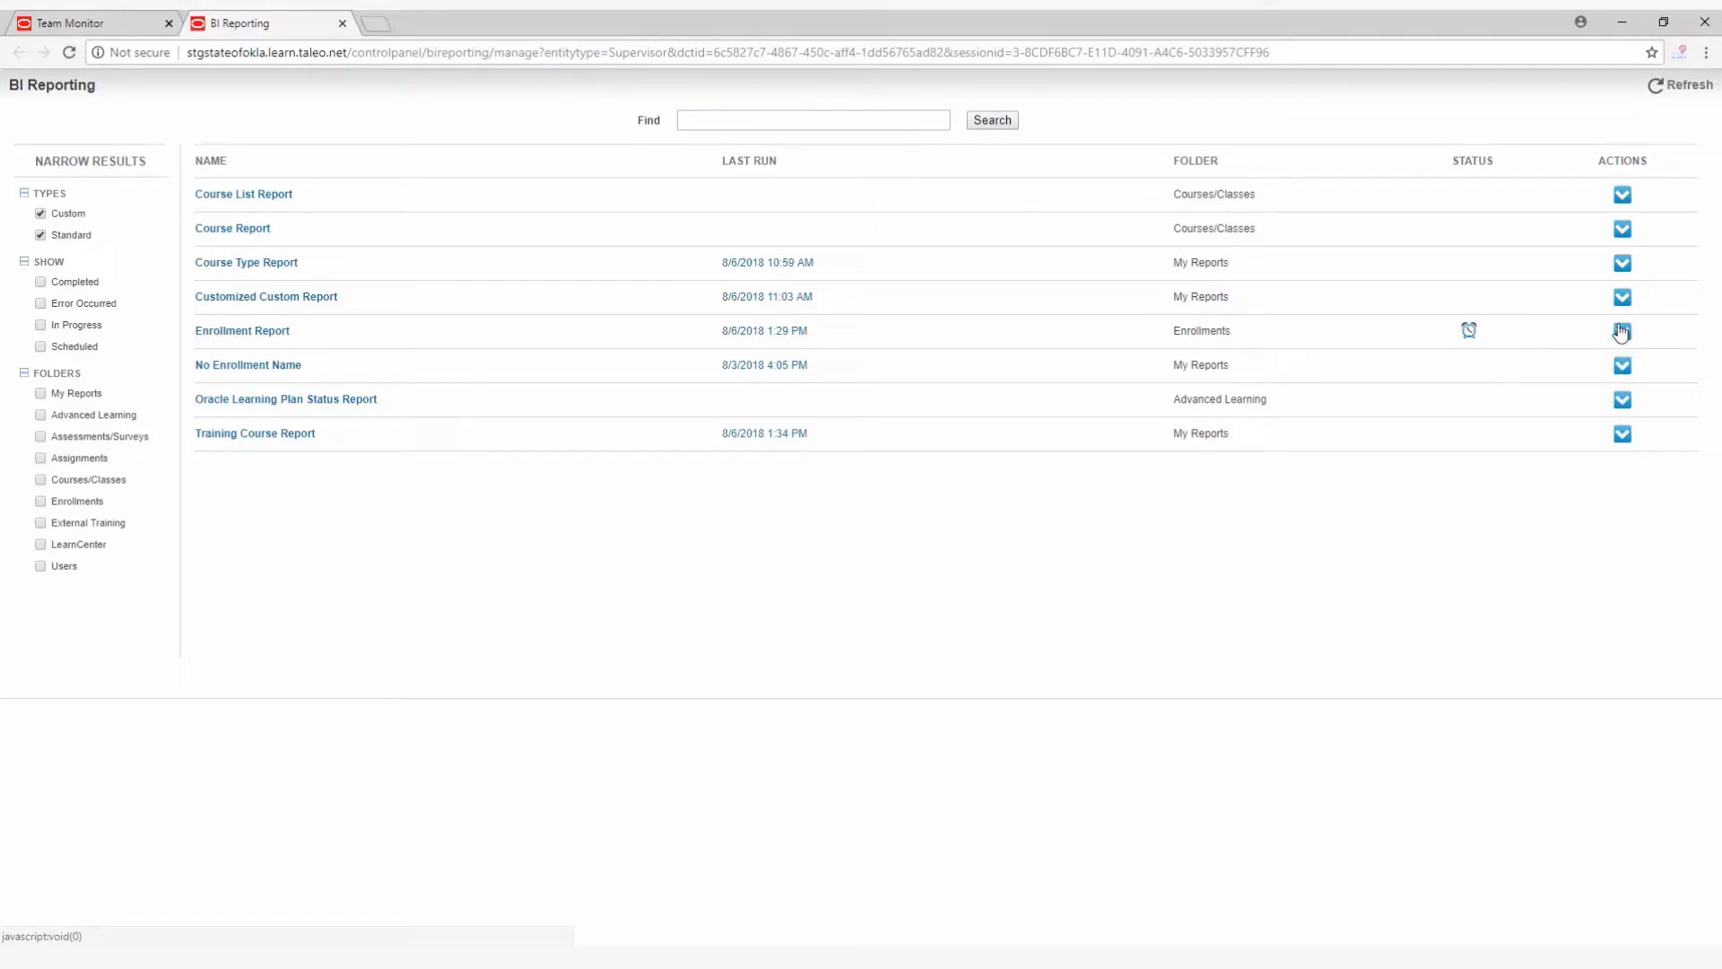
{"action": "left_click", "coordinate": [1623, 333]}
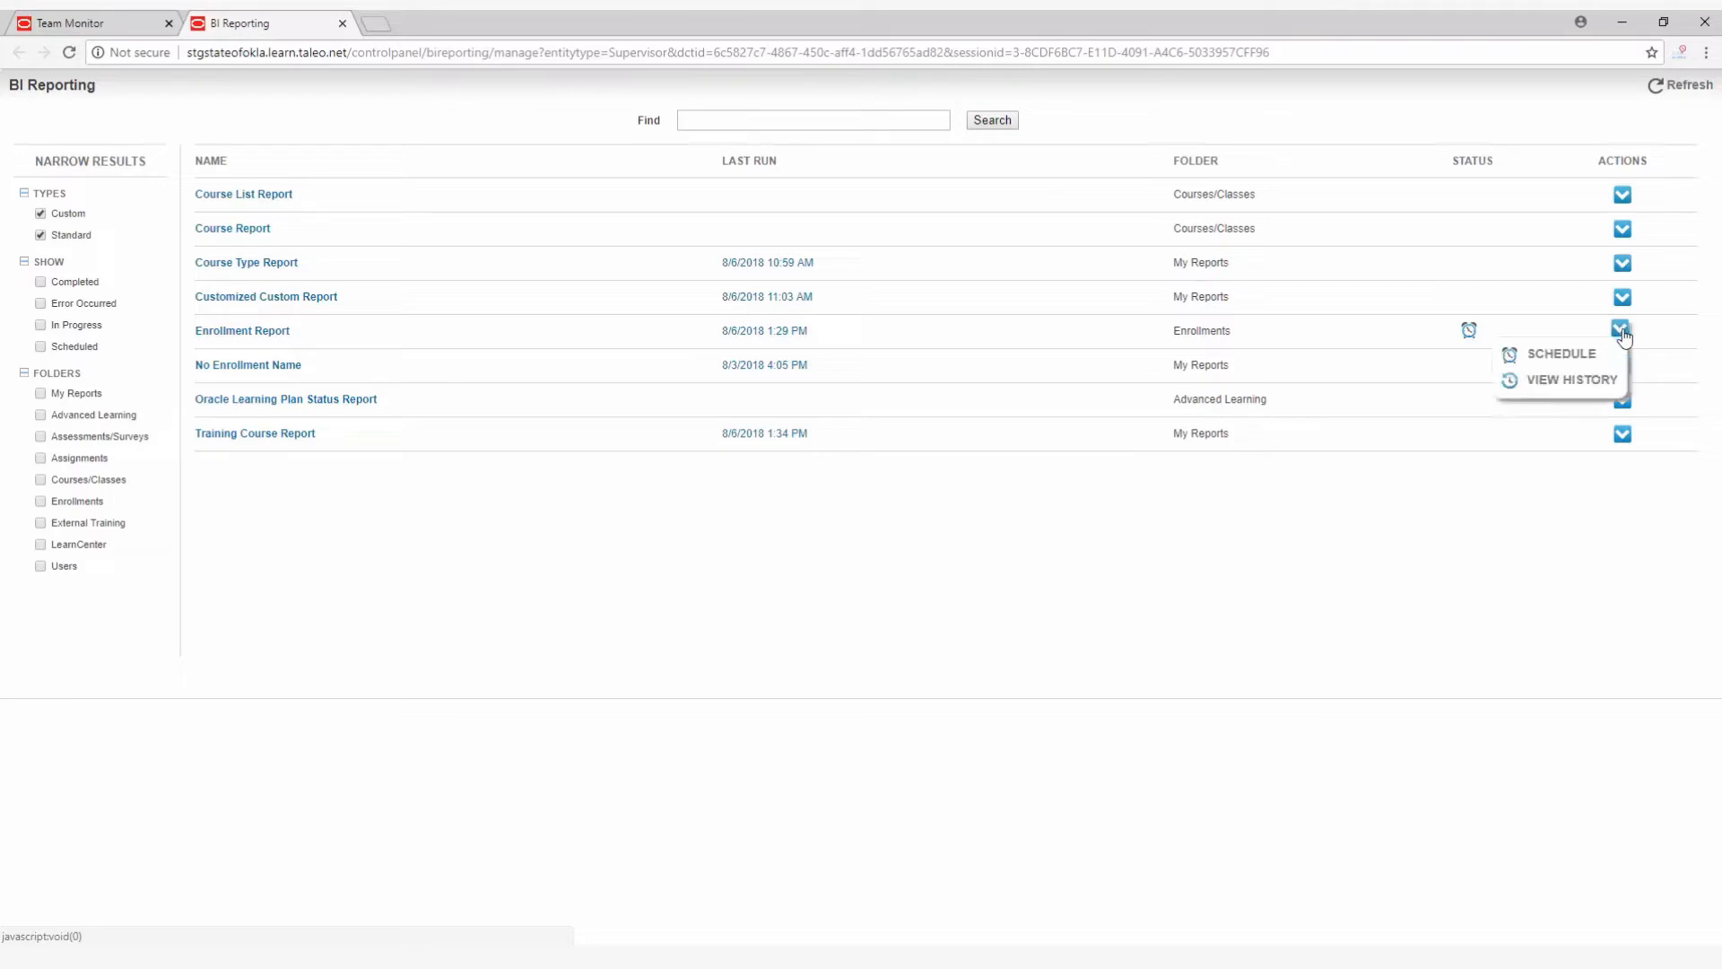
{"action": "left_click", "coordinate": [1570, 379]}
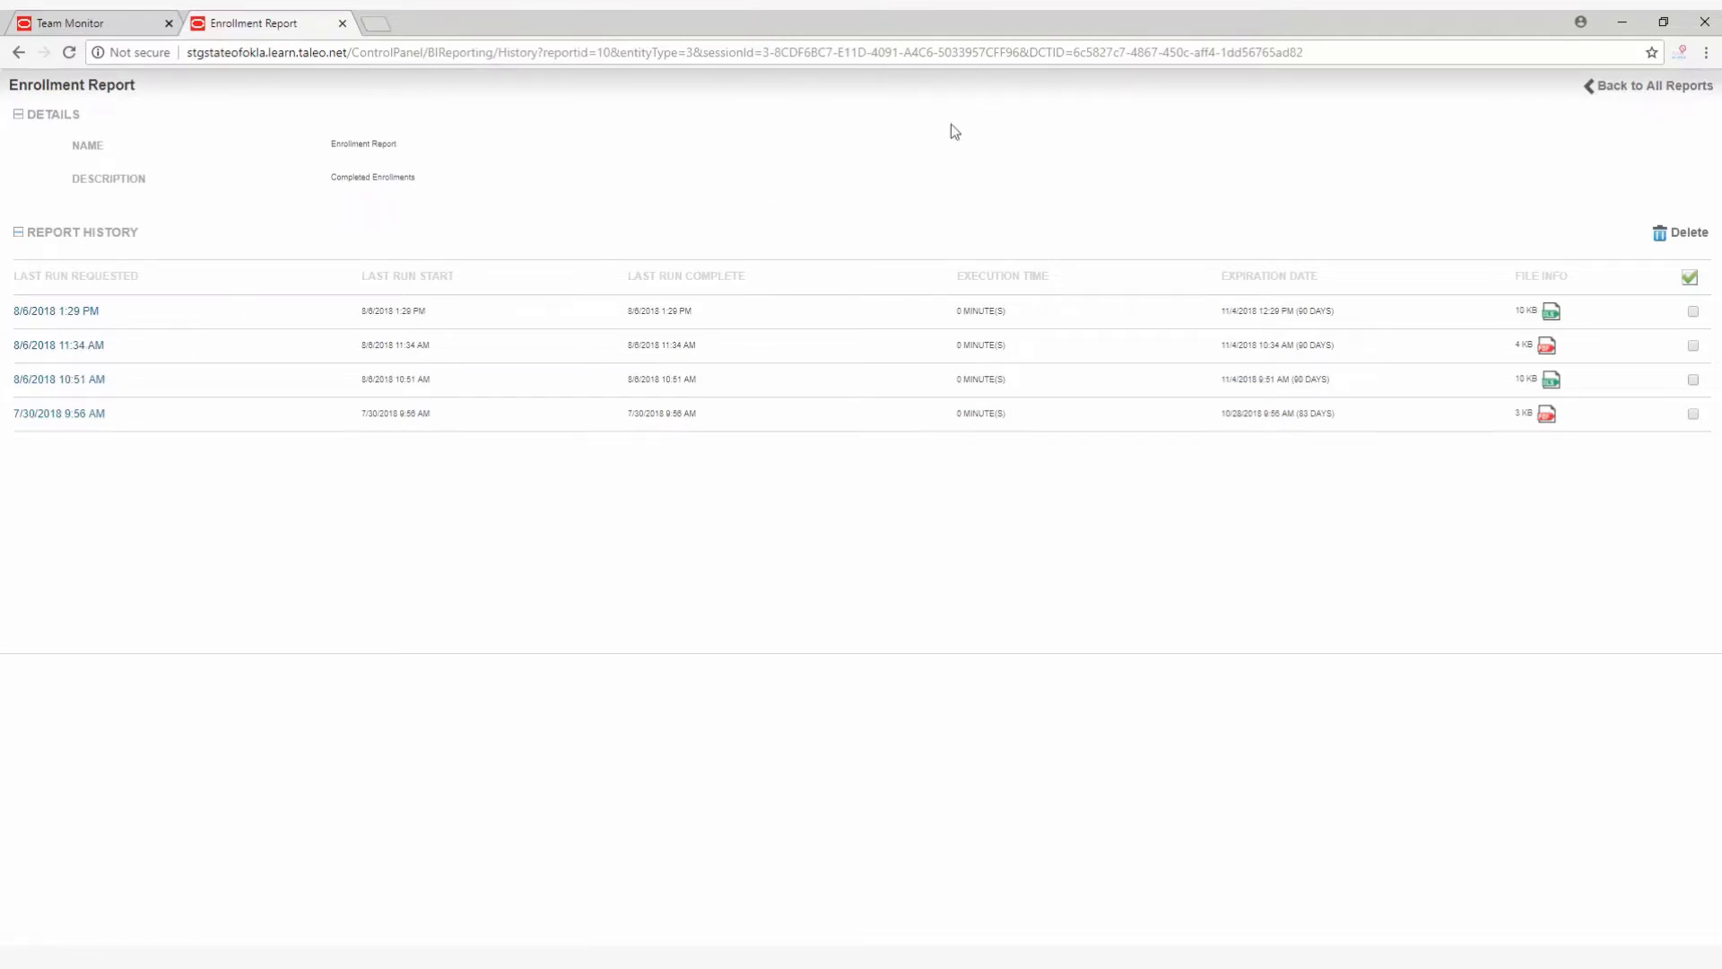
{"action": "left_click", "coordinate": [1663, 90]}
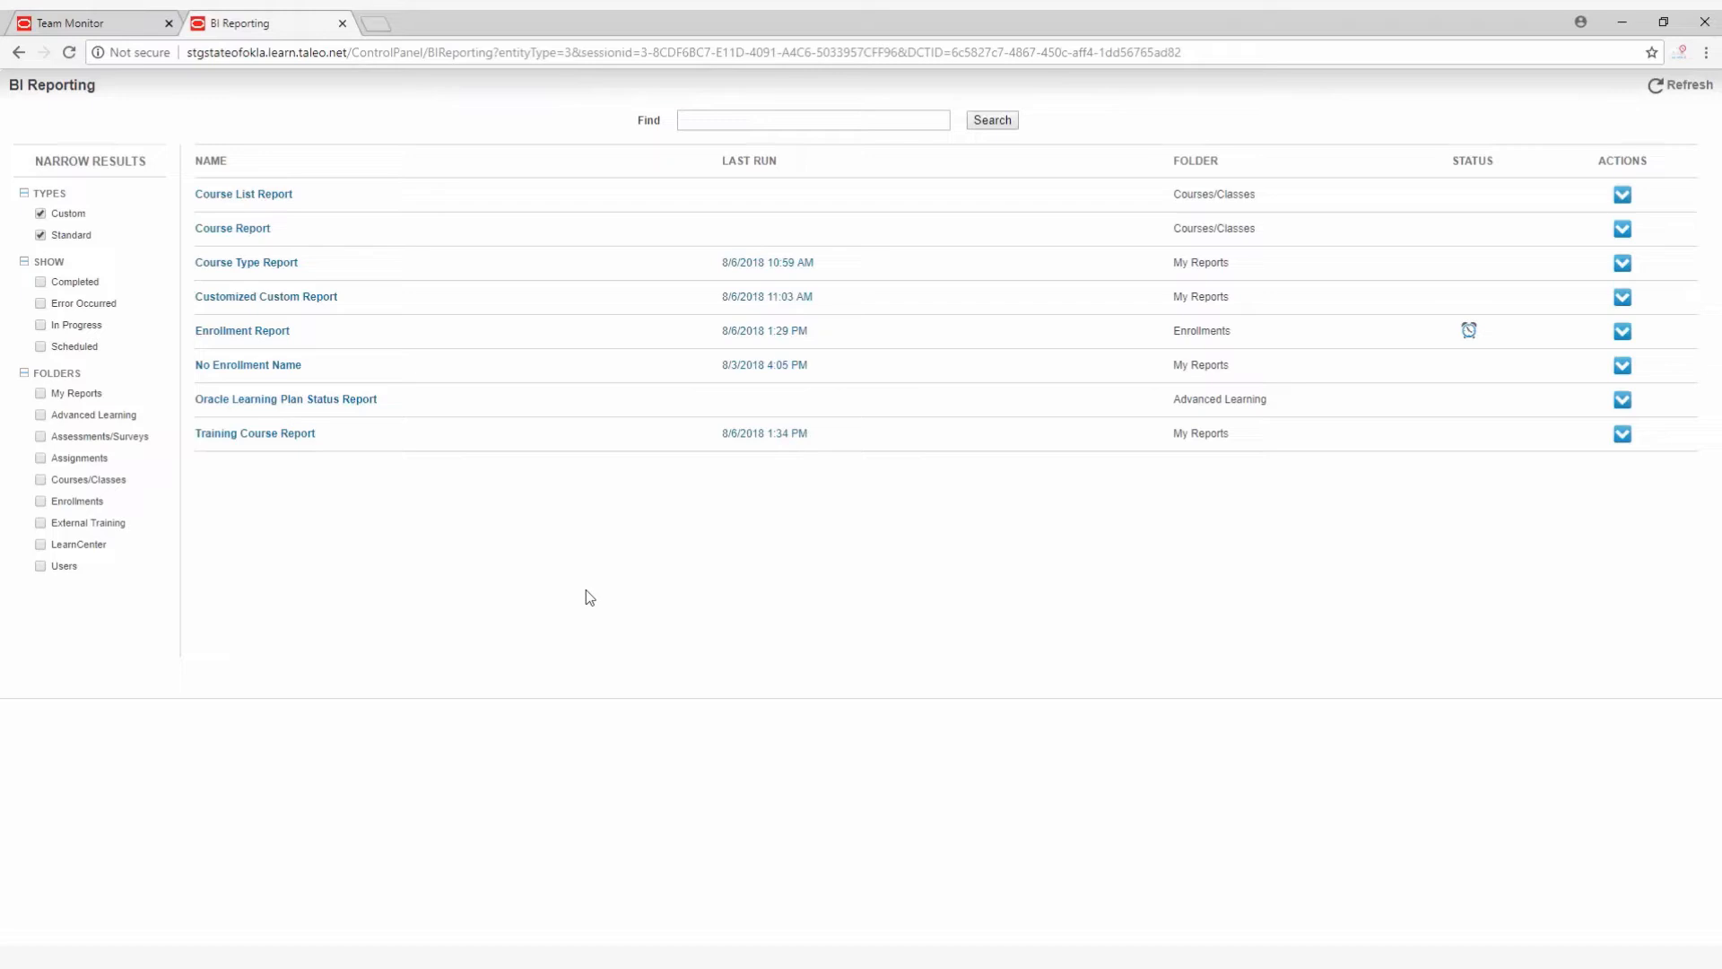
Open the Enrollment Report setup and remove home/OKgov/ODOT from the LearnCenters selected in its parameters.
{"action": "left_click", "coordinate": [260, 331]}
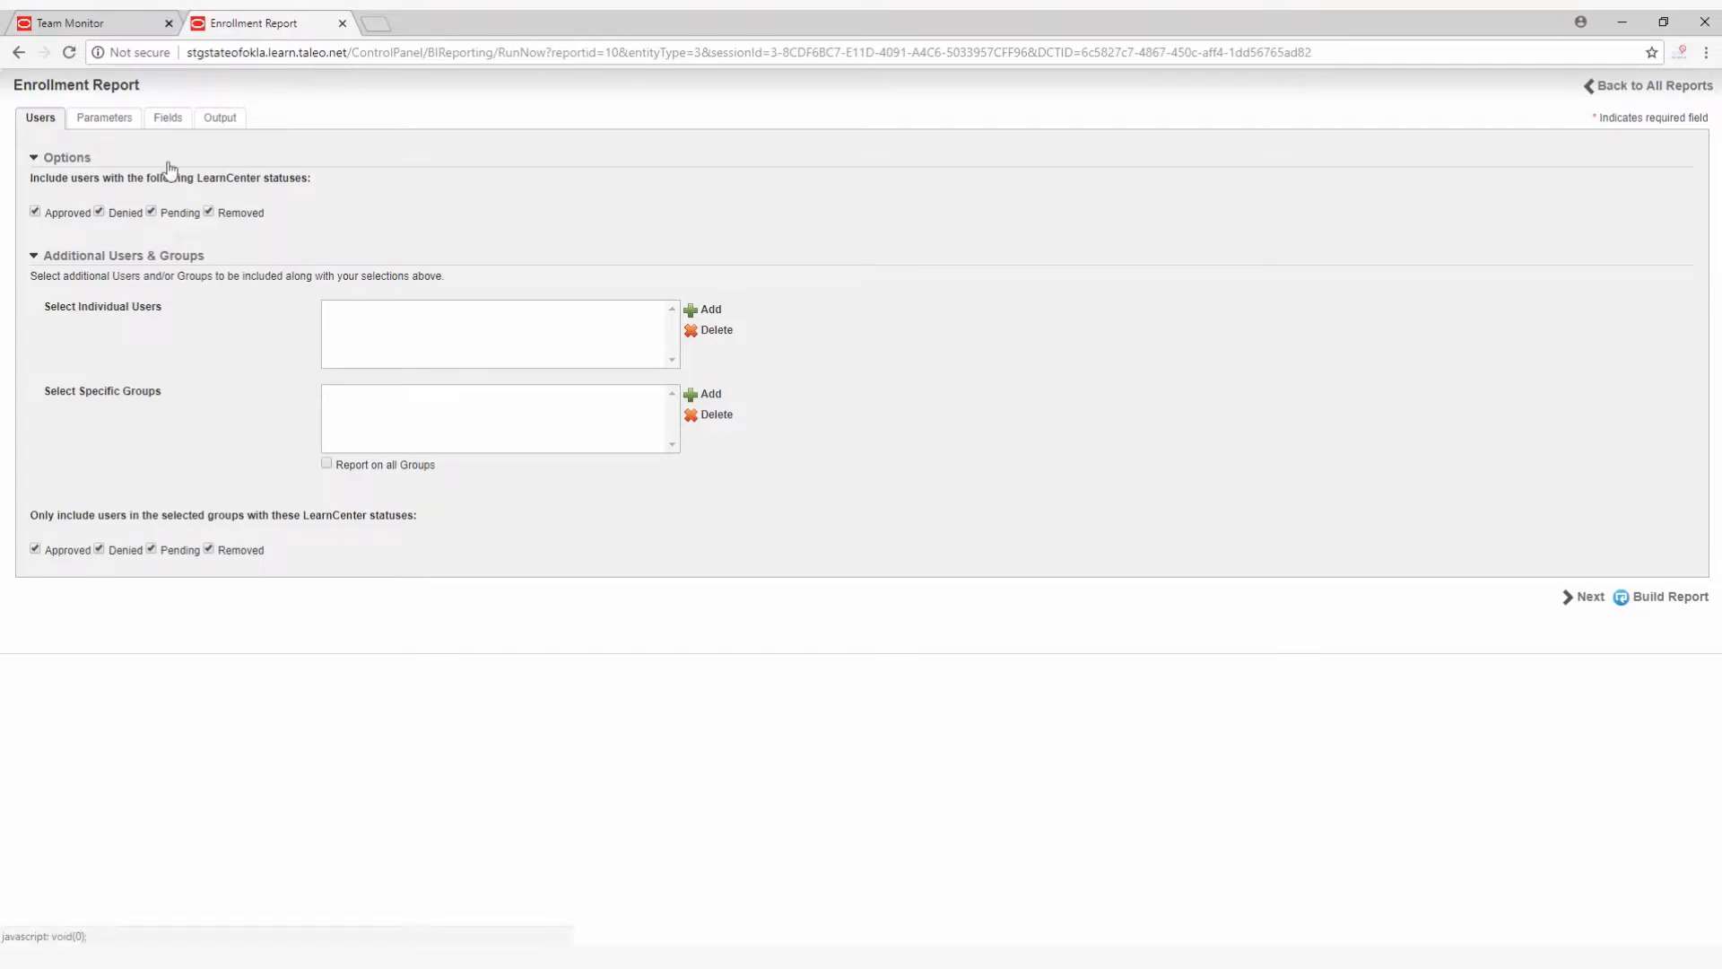
{"action": "left_click", "coordinate": [104, 122]}
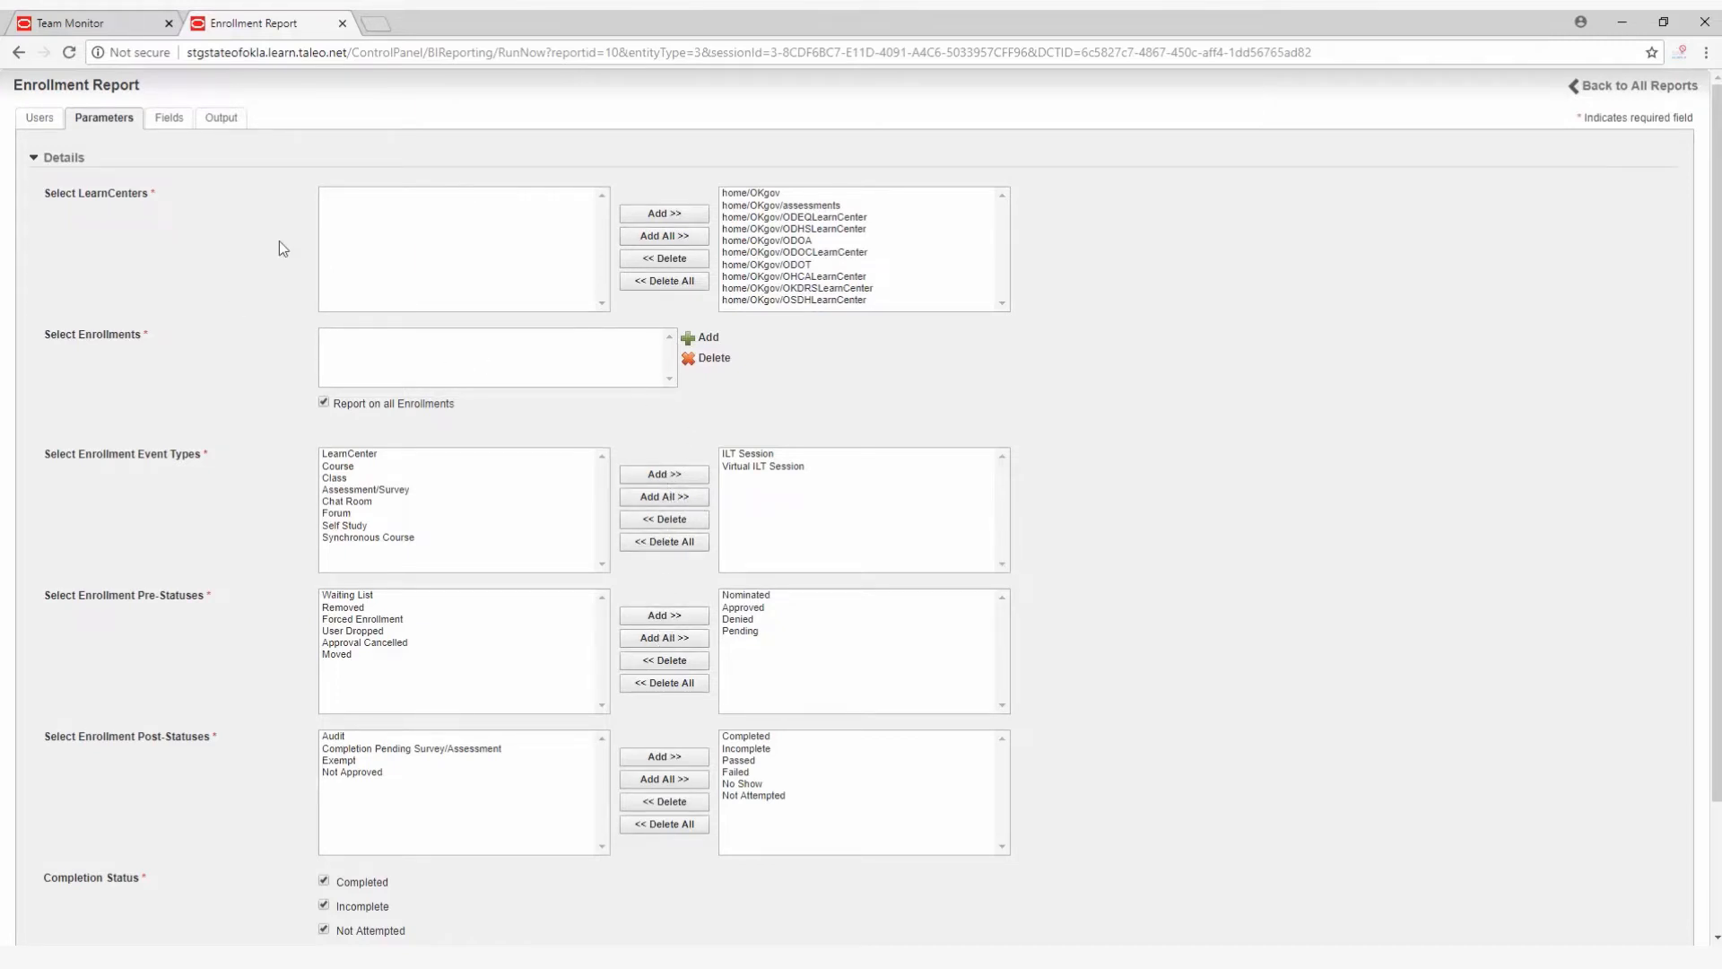
{"action": "left_click", "coordinate": [763, 269]}
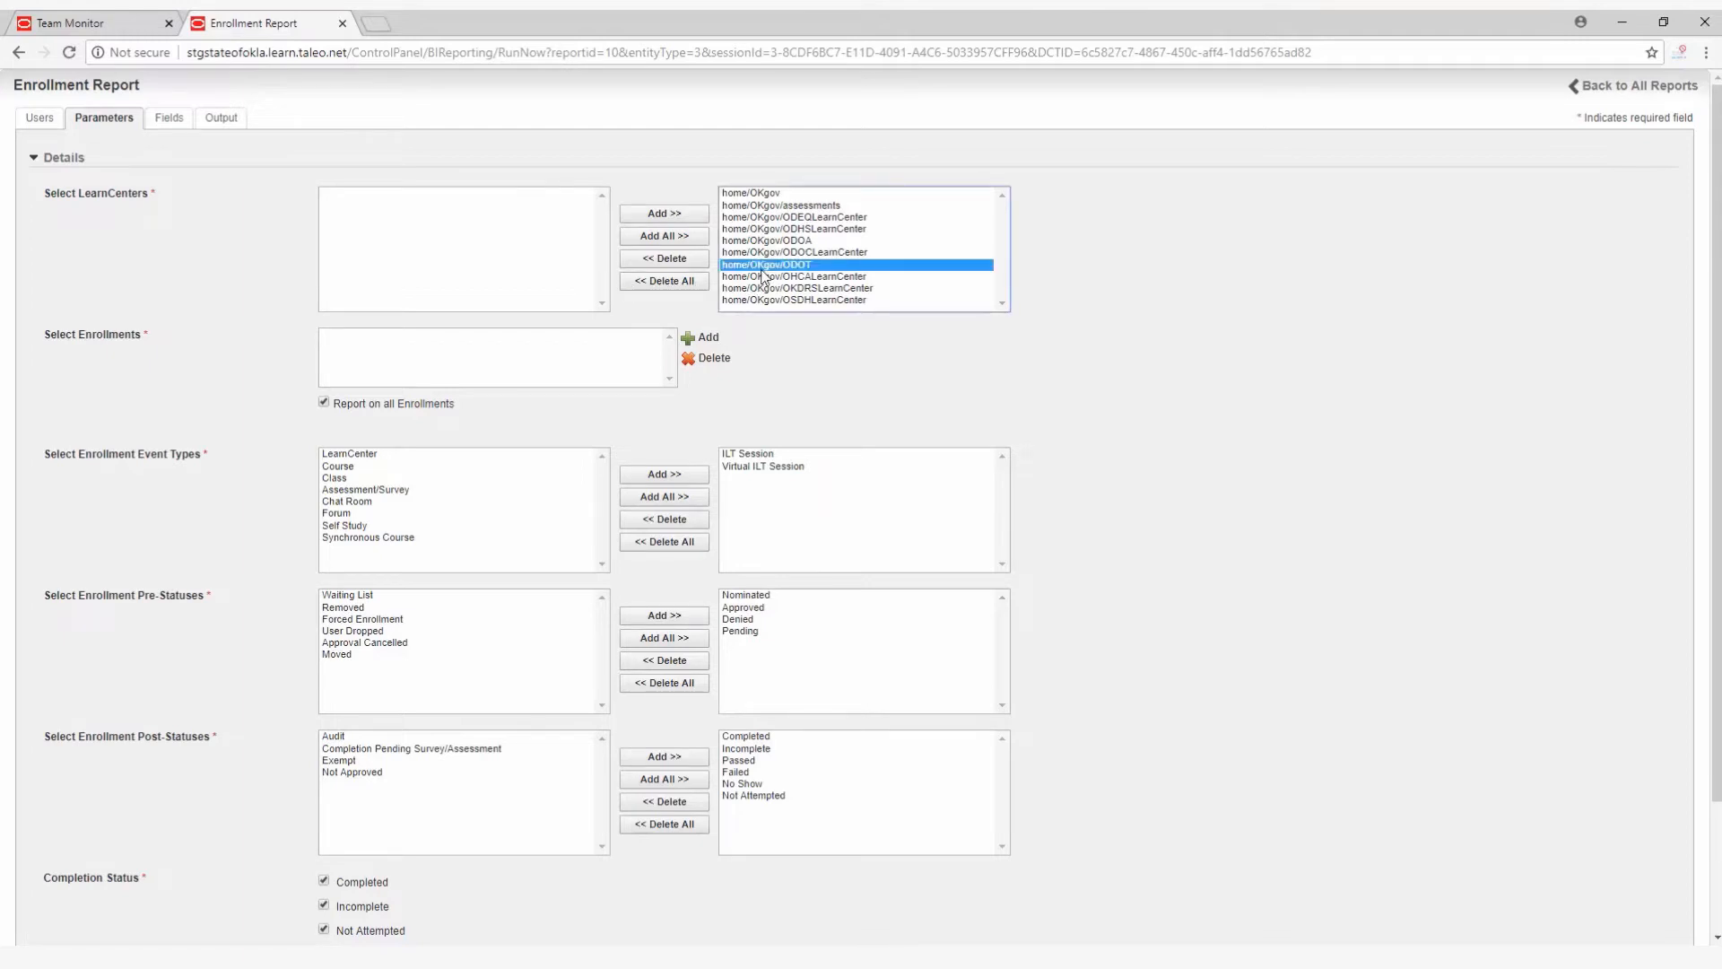
{"action": "left_click", "coordinate": [672, 260]}
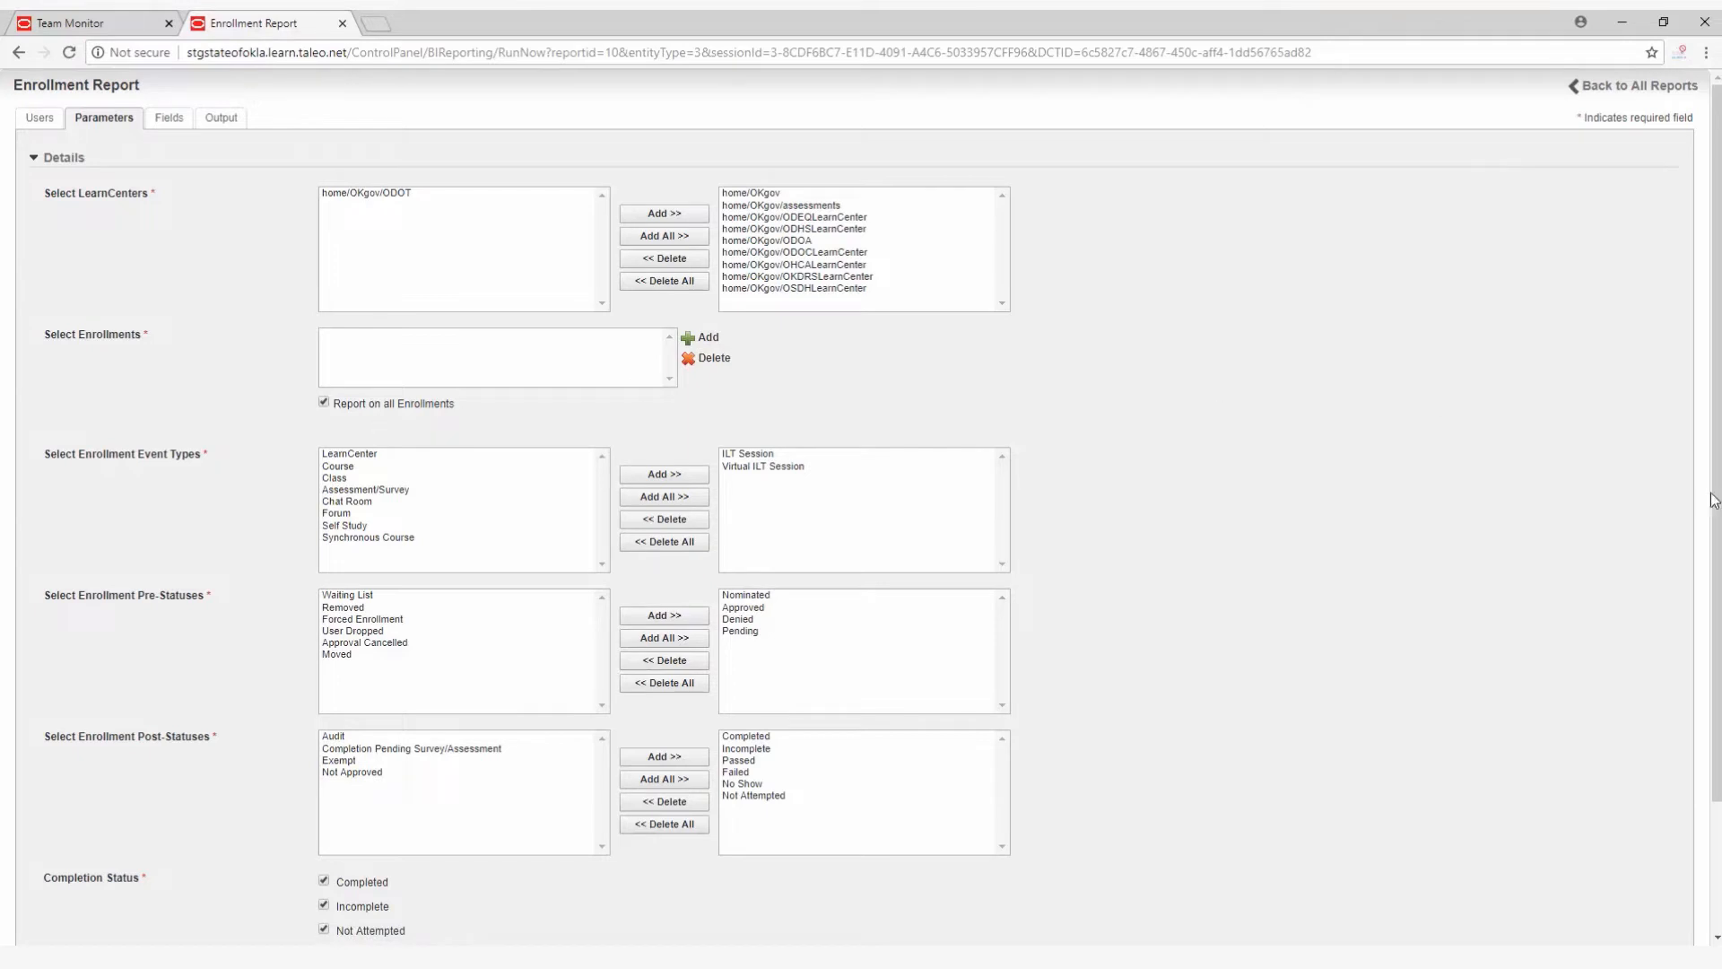
{"action": "left_click_drag", "start_coordinate": [1716, 494], "coordinate": [1716, 620]}
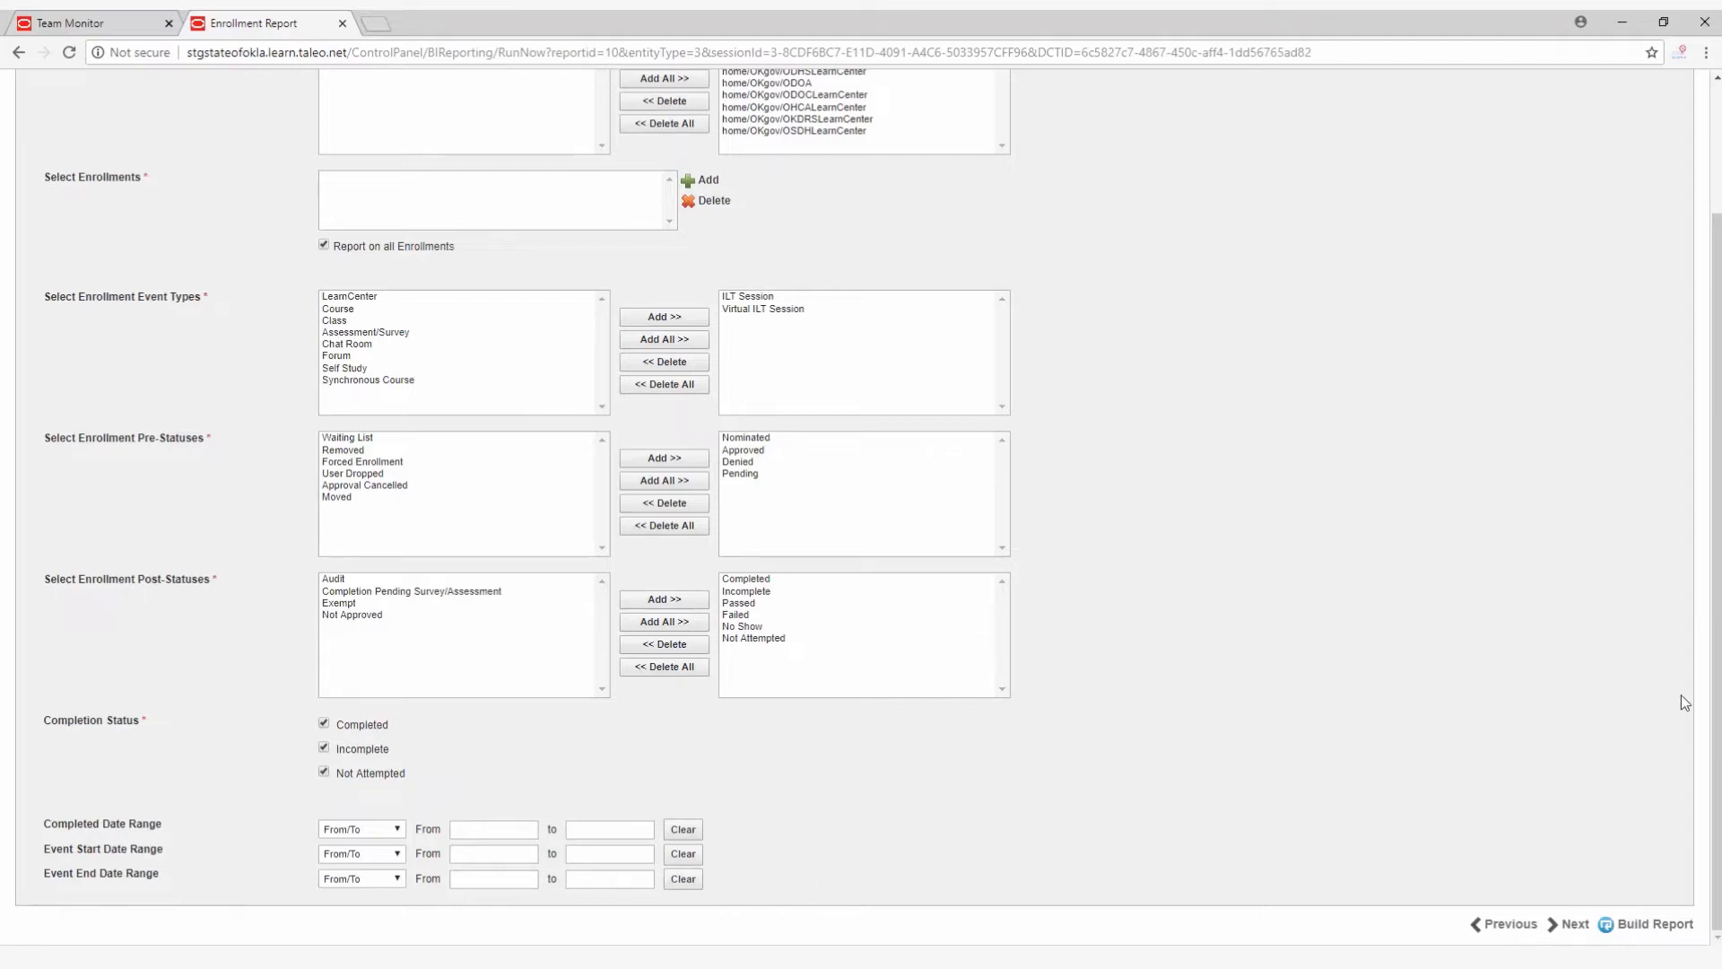
{"action": "left_click_drag", "start_coordinate": [1717, 703], "coordinate": [1717, 571]}
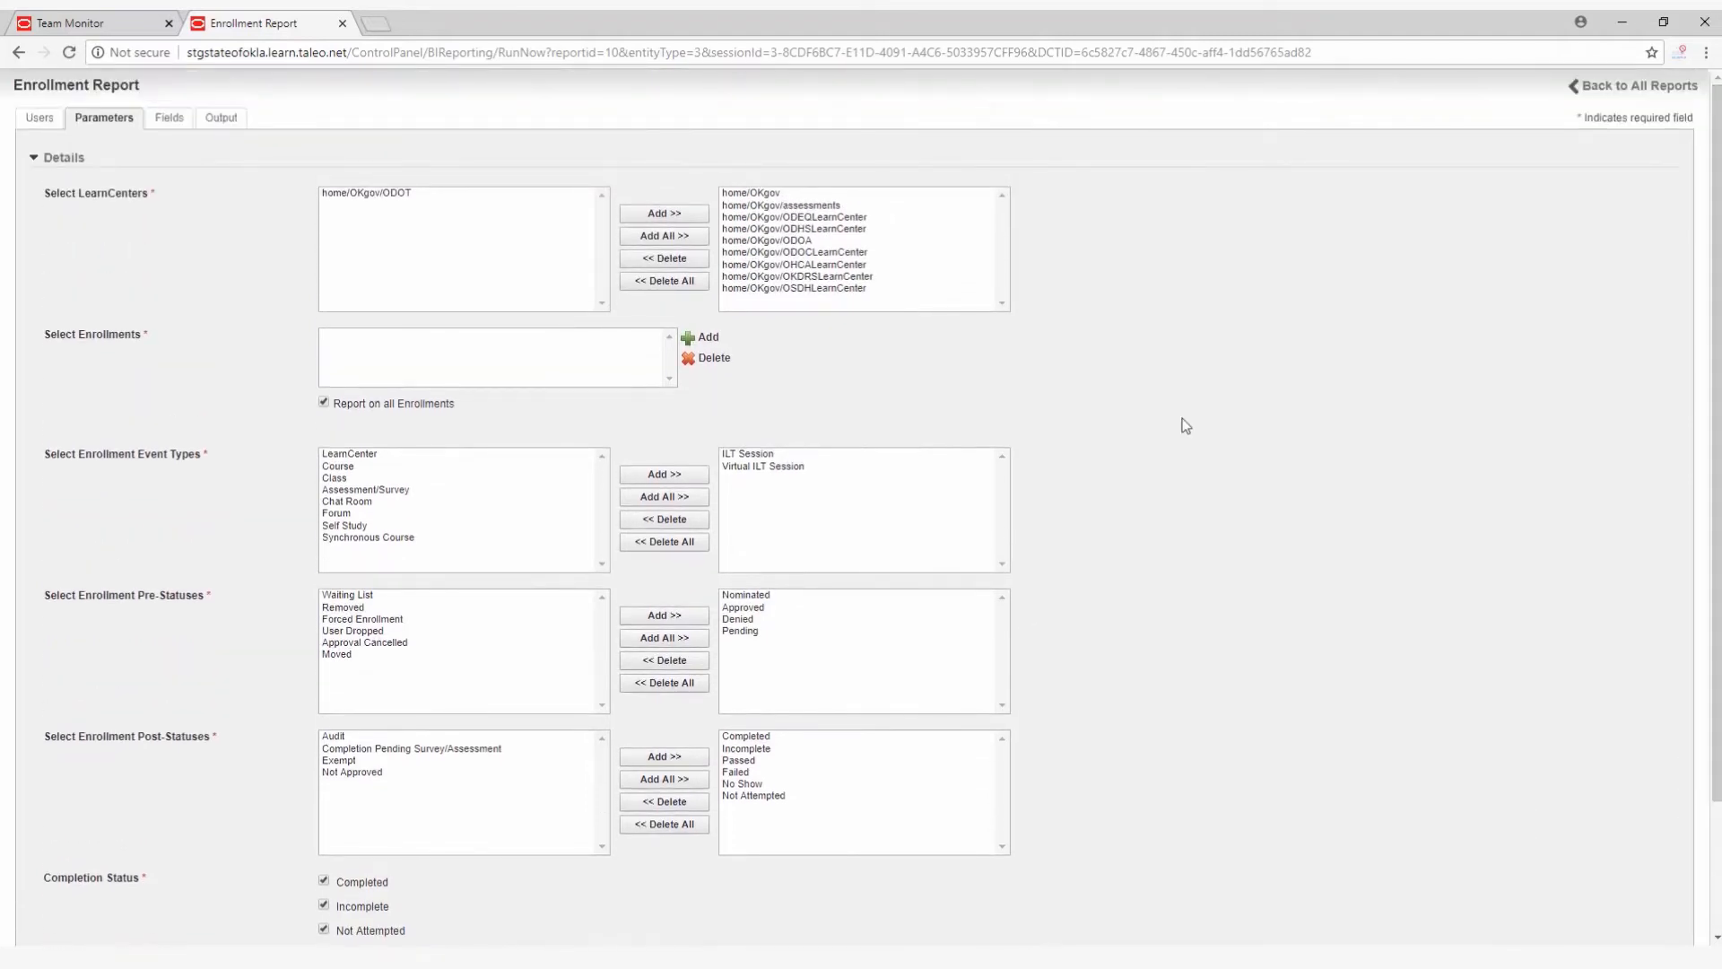
Keep the Enrollment Report's default fields, choose the Standard data set and XLS output format, and build the report.
{"action": "left_click", "coordinate": [162, 123]}
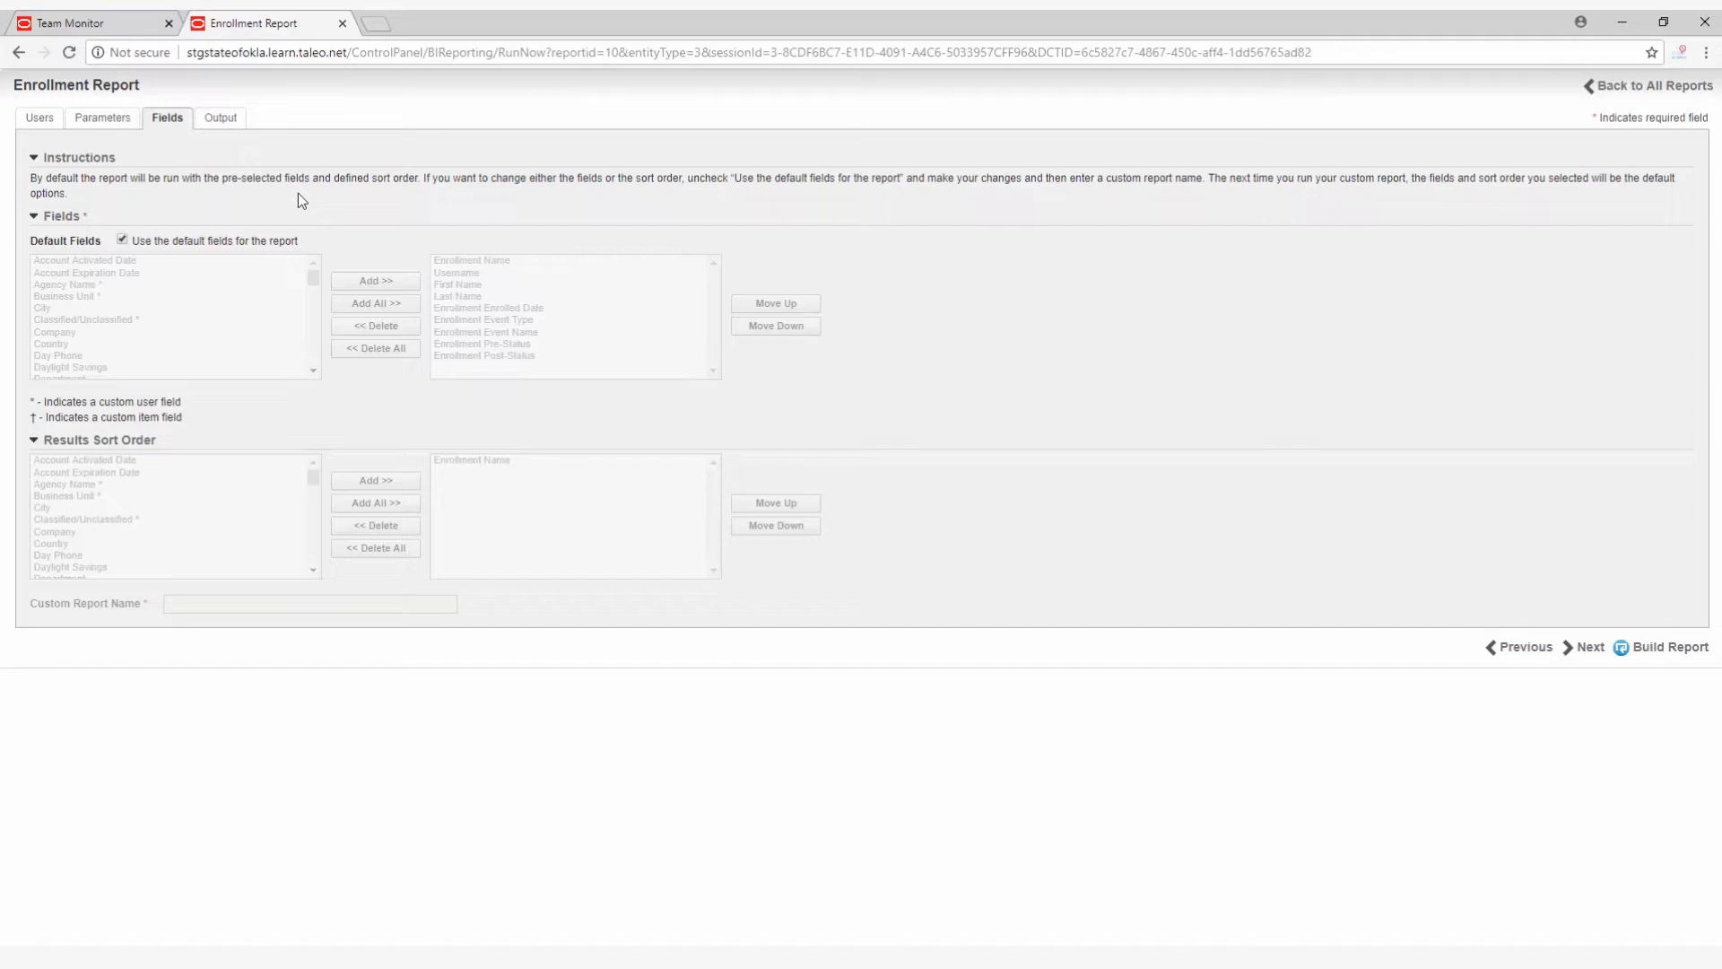
{"action": "left_click", "coordinate": [222, 123]}
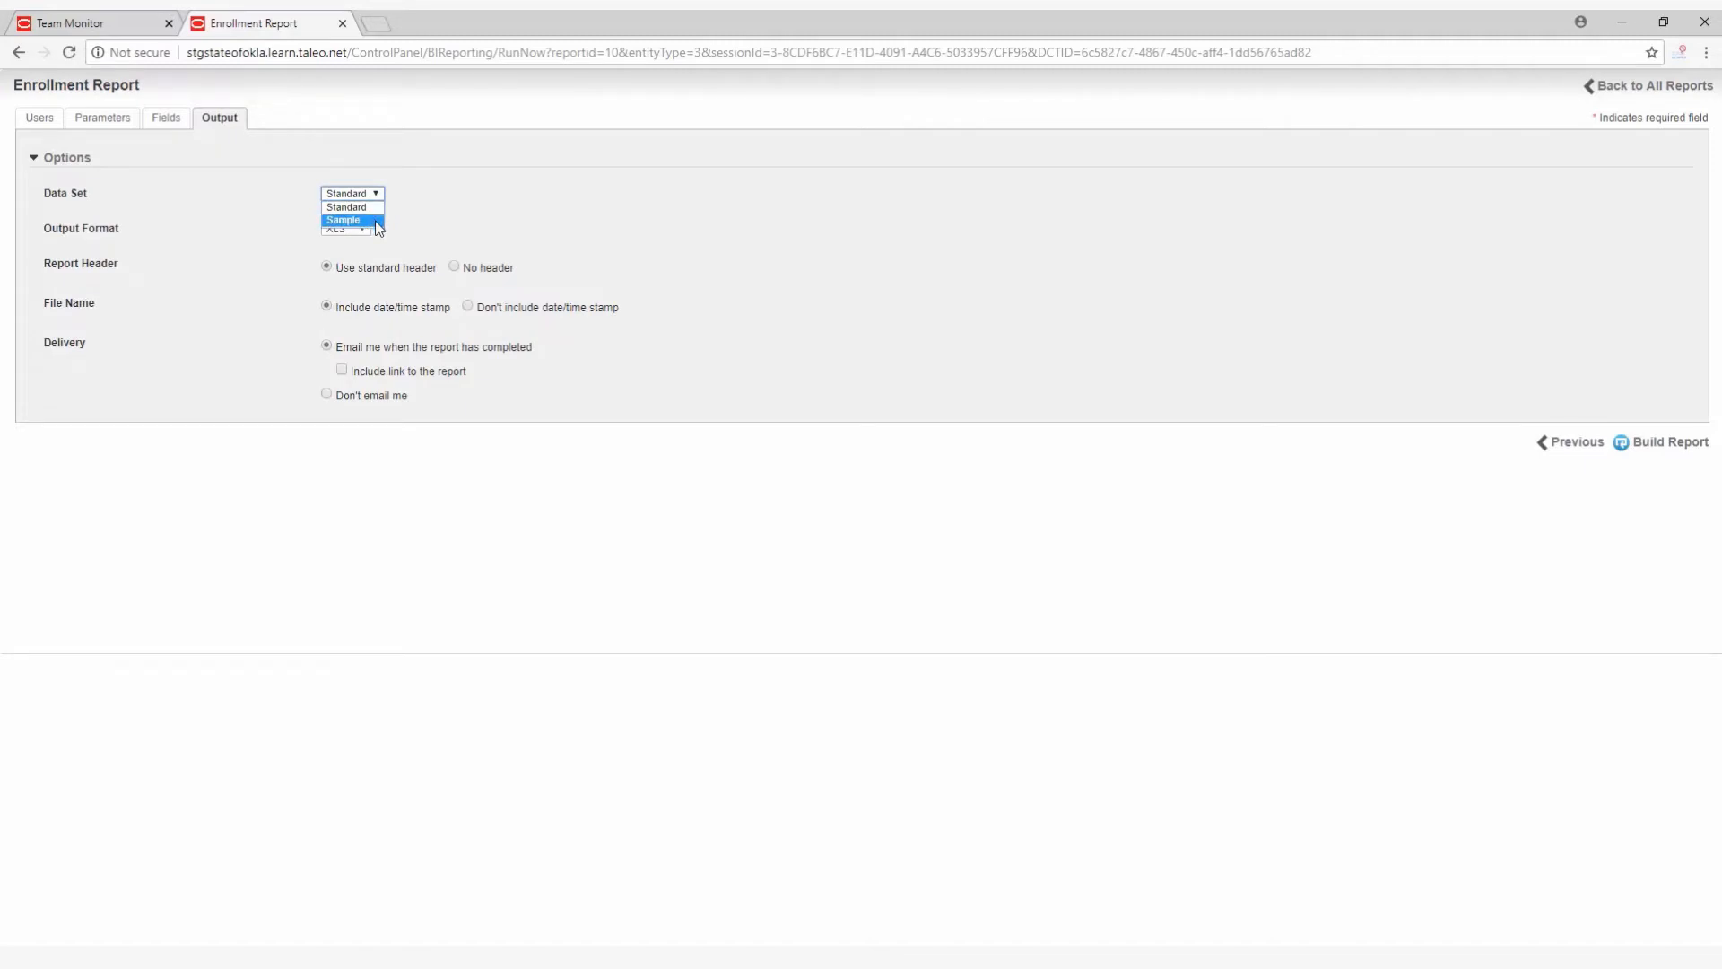
{"action": "left_click", "coordinate": [376, 208]}
{"action": "left_click", "coordinate": [363, 230]}
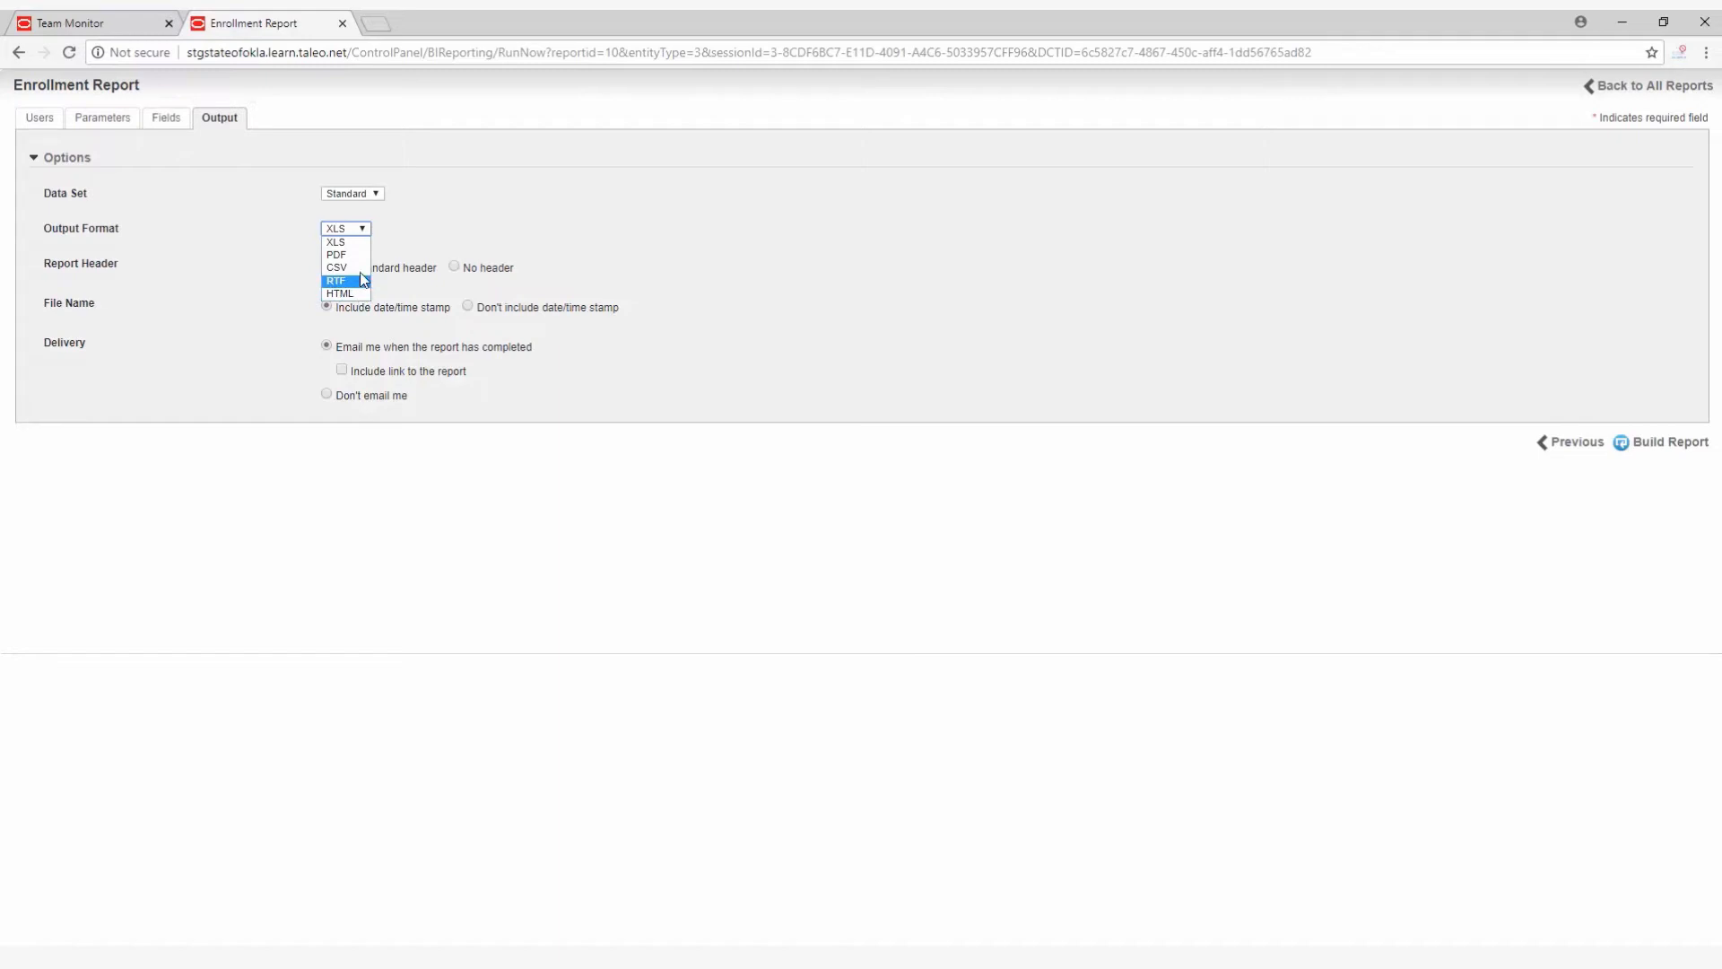
{"action": "left_click", "coordinate": [362, 241]}
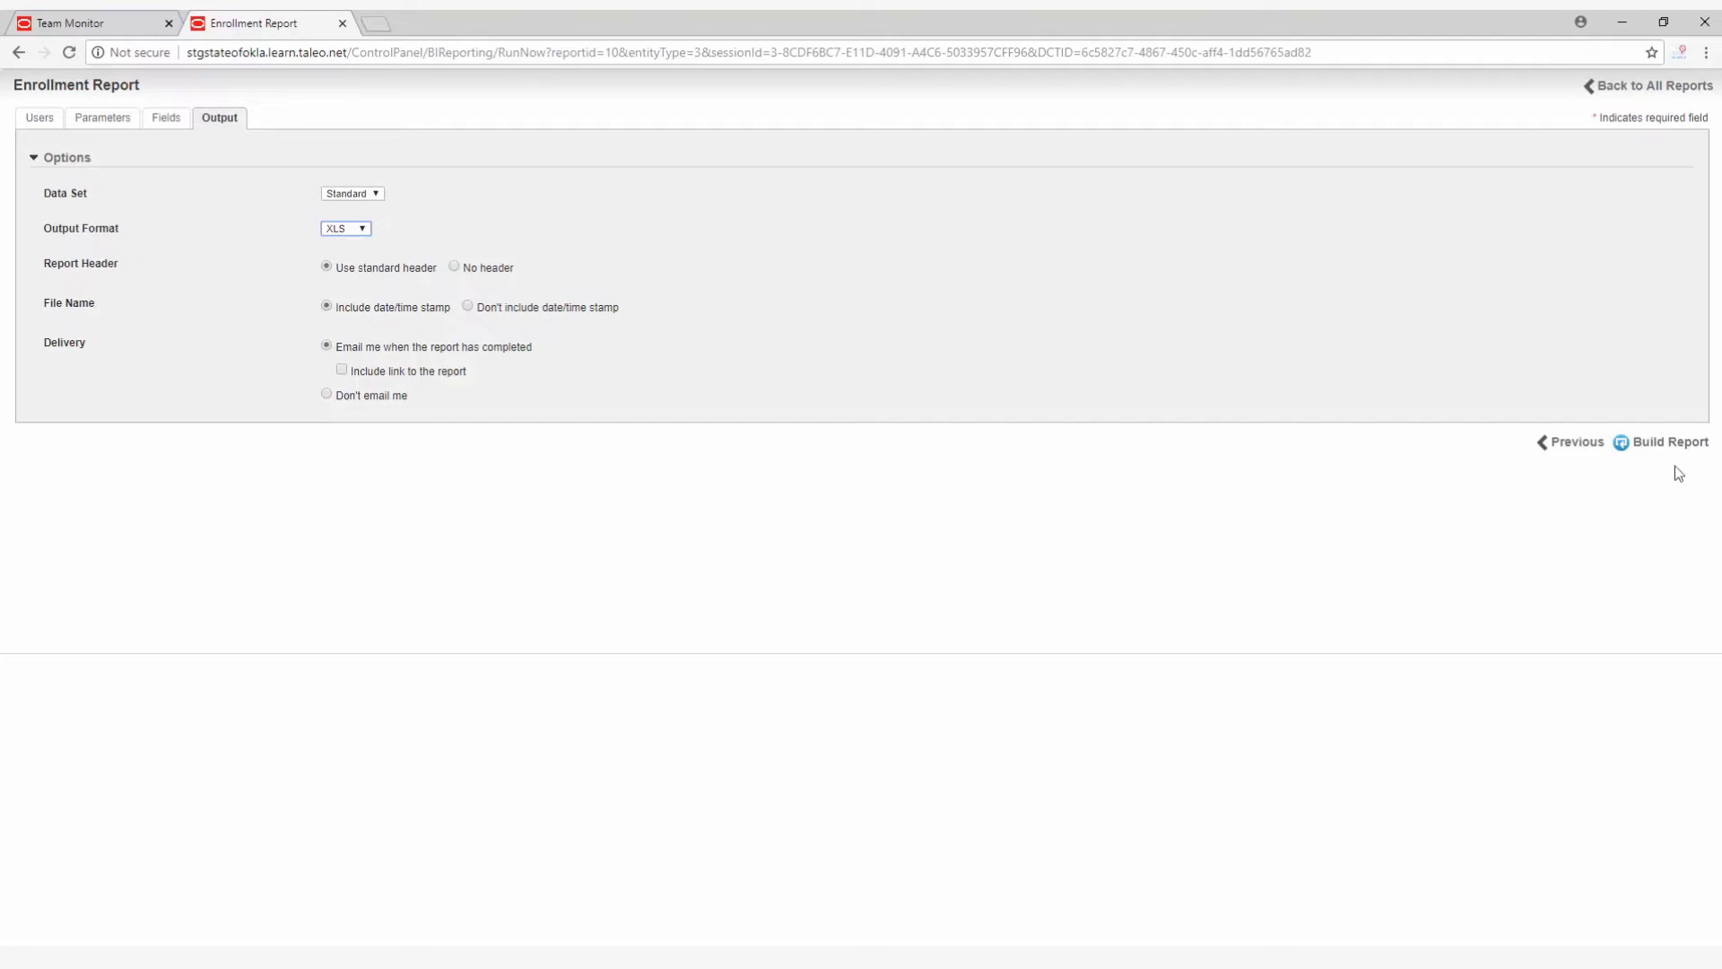
{"action": "left_click", "coordinate": [1636, 443]}
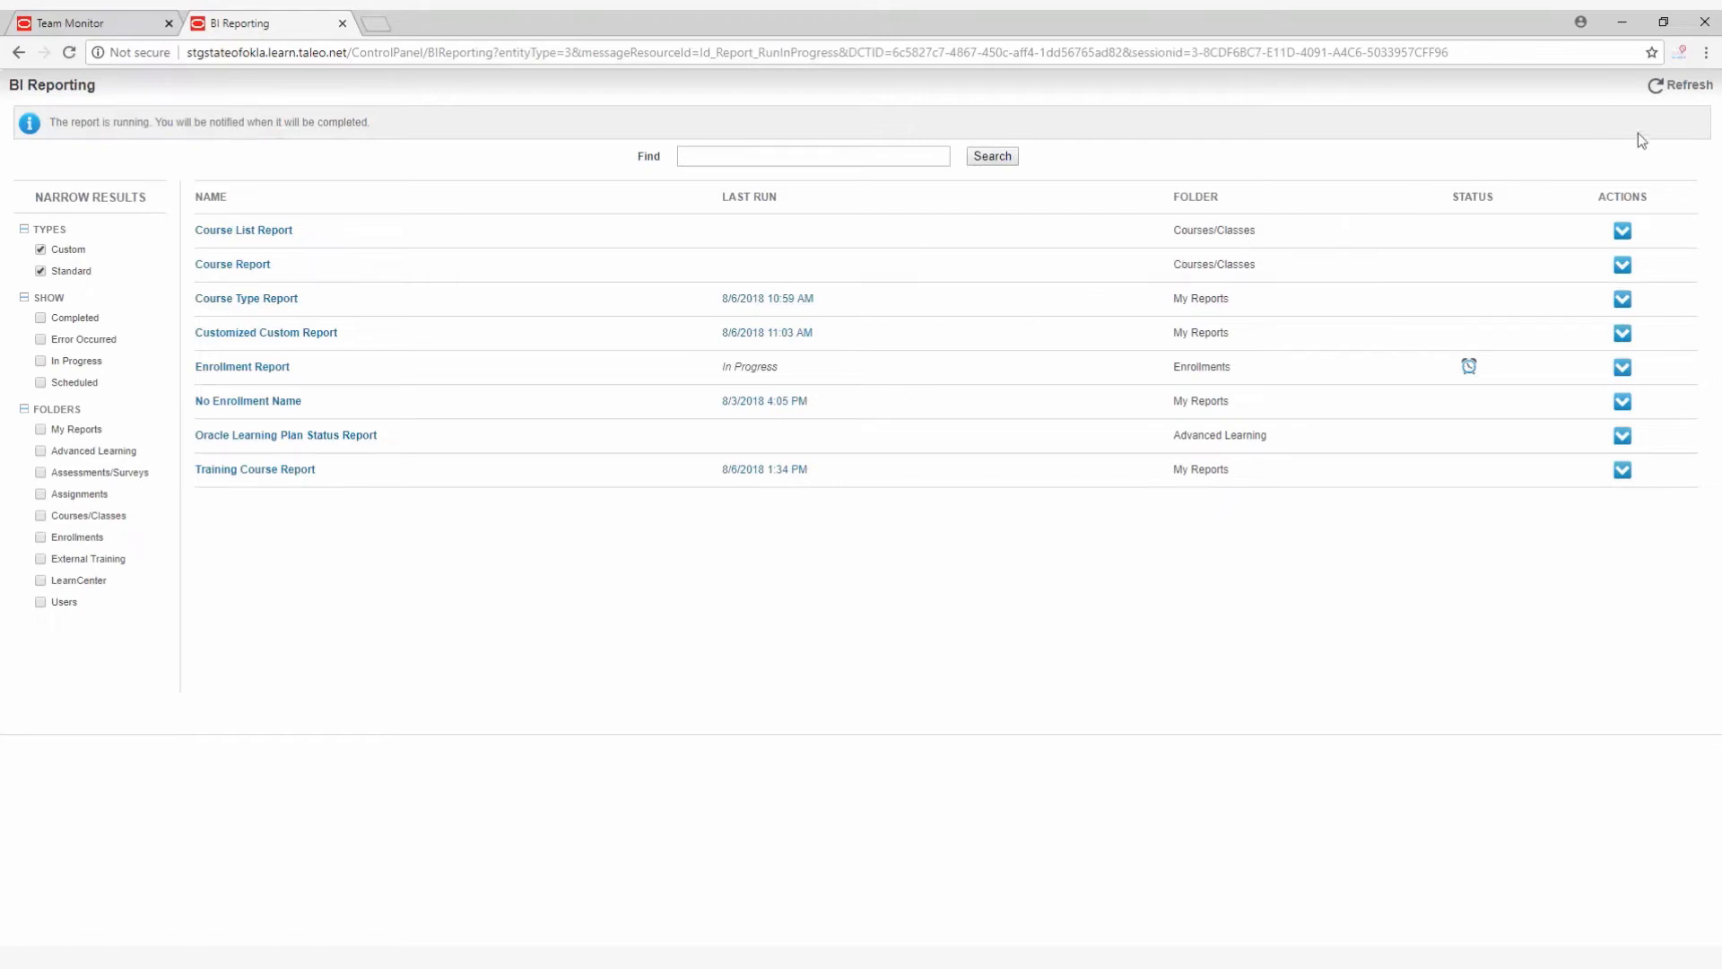
Refresh the report list, download the newly built Enrollment Report, review it in Excel and close the workbook.
{"action": "left_click", "coordinate": [1690, 88]}
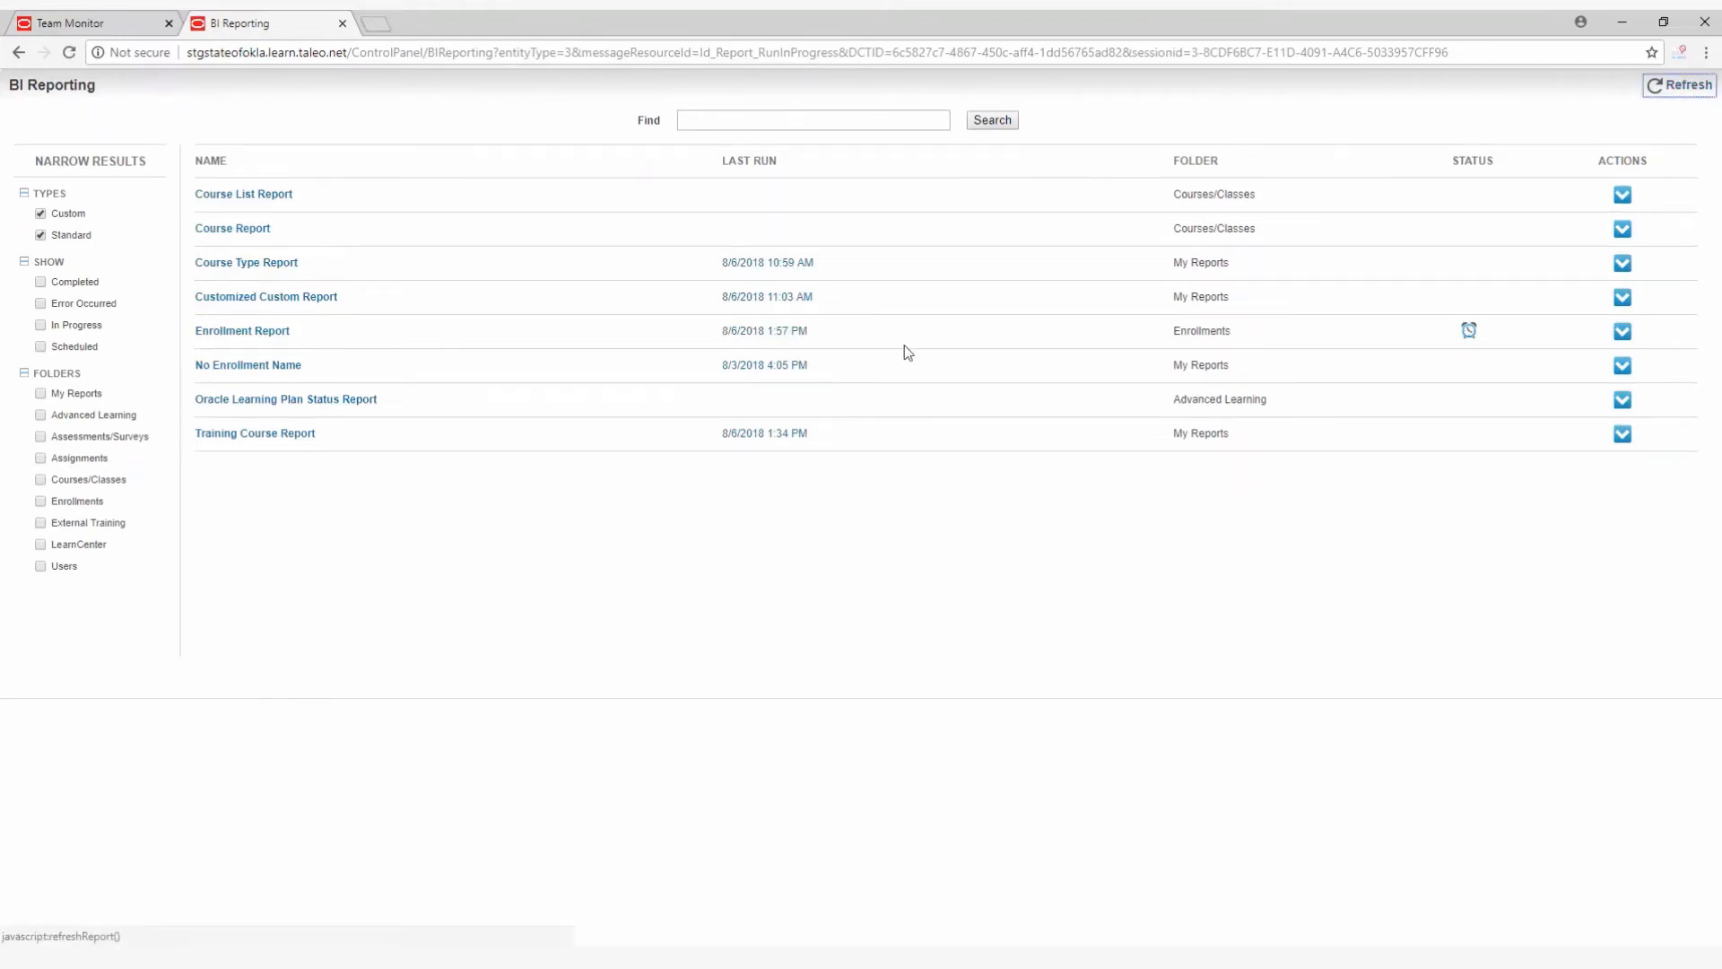
{"action": "left_click", "coordinate": [806, 339]}
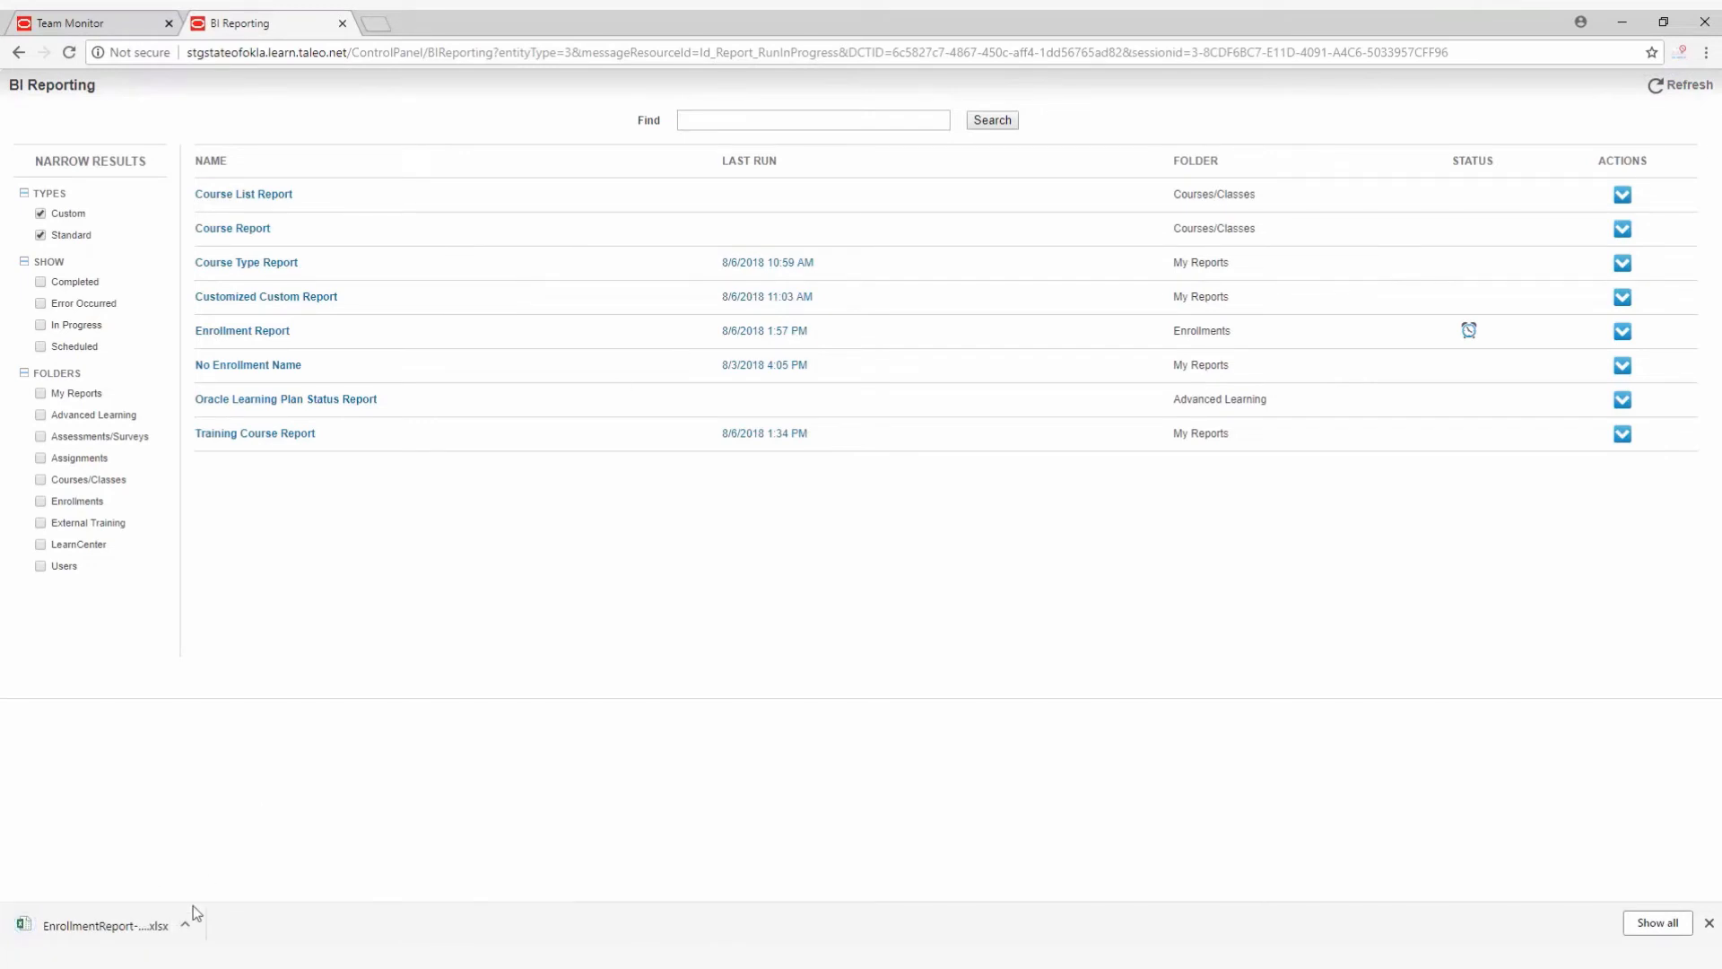
{"action": "left_click", "coordinate": [185, 926]}
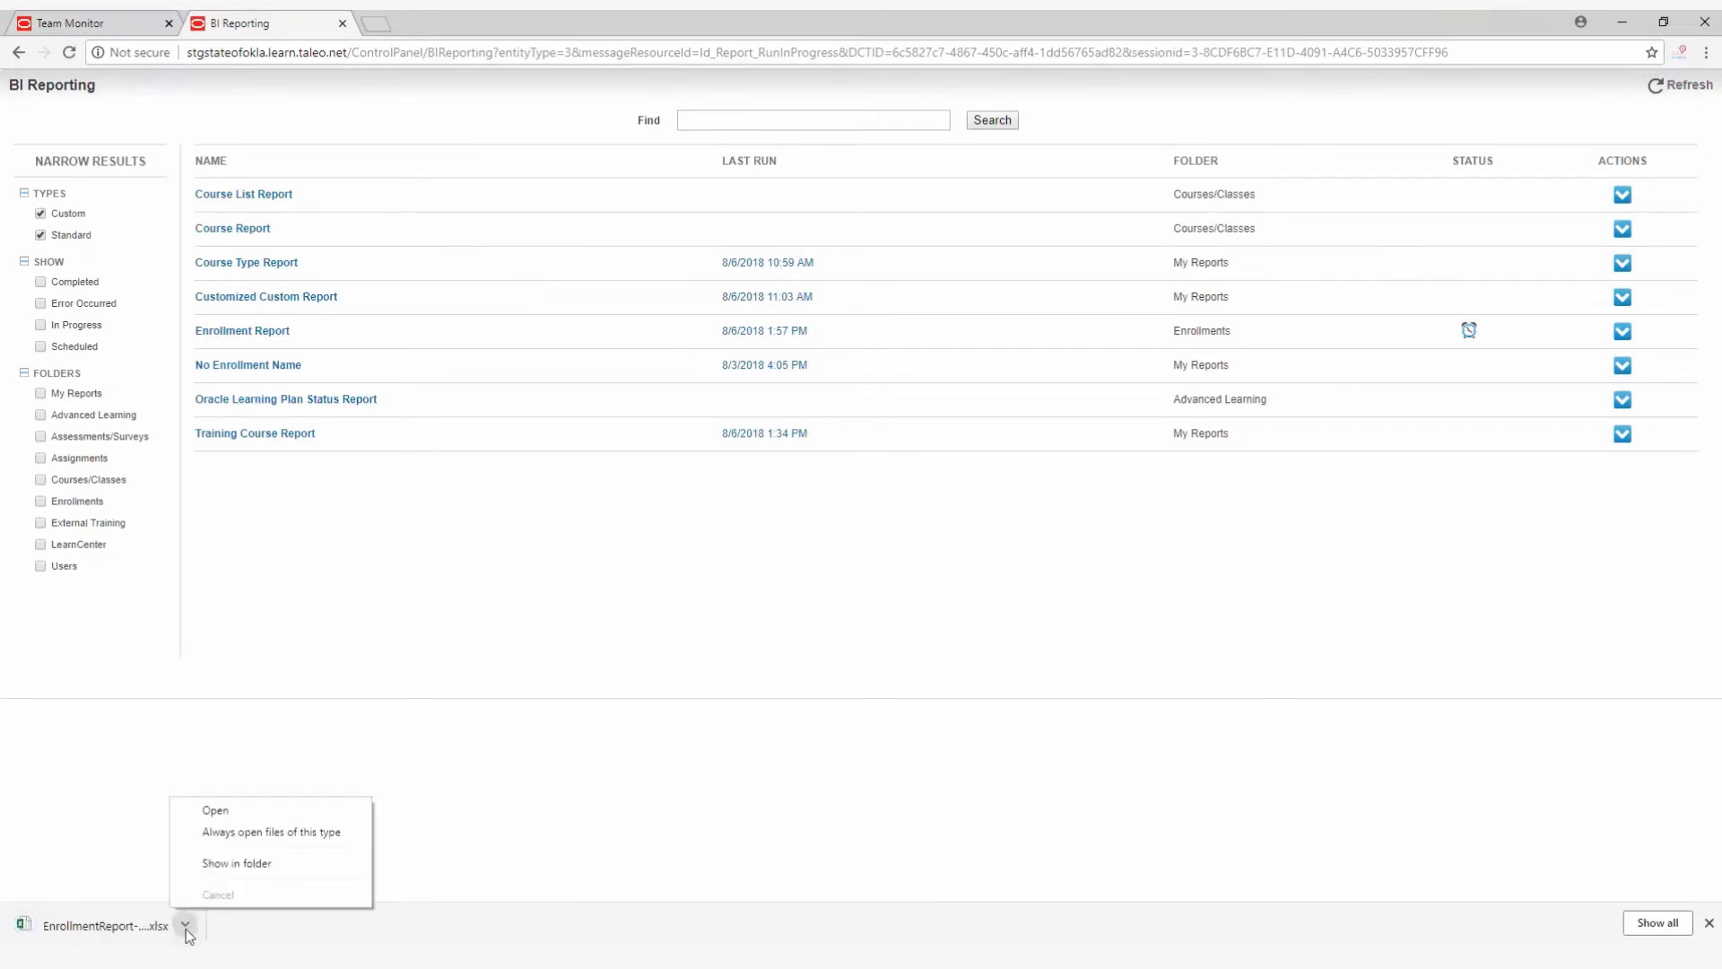
{"action": "left_click", "coordinate": [227, 816]}
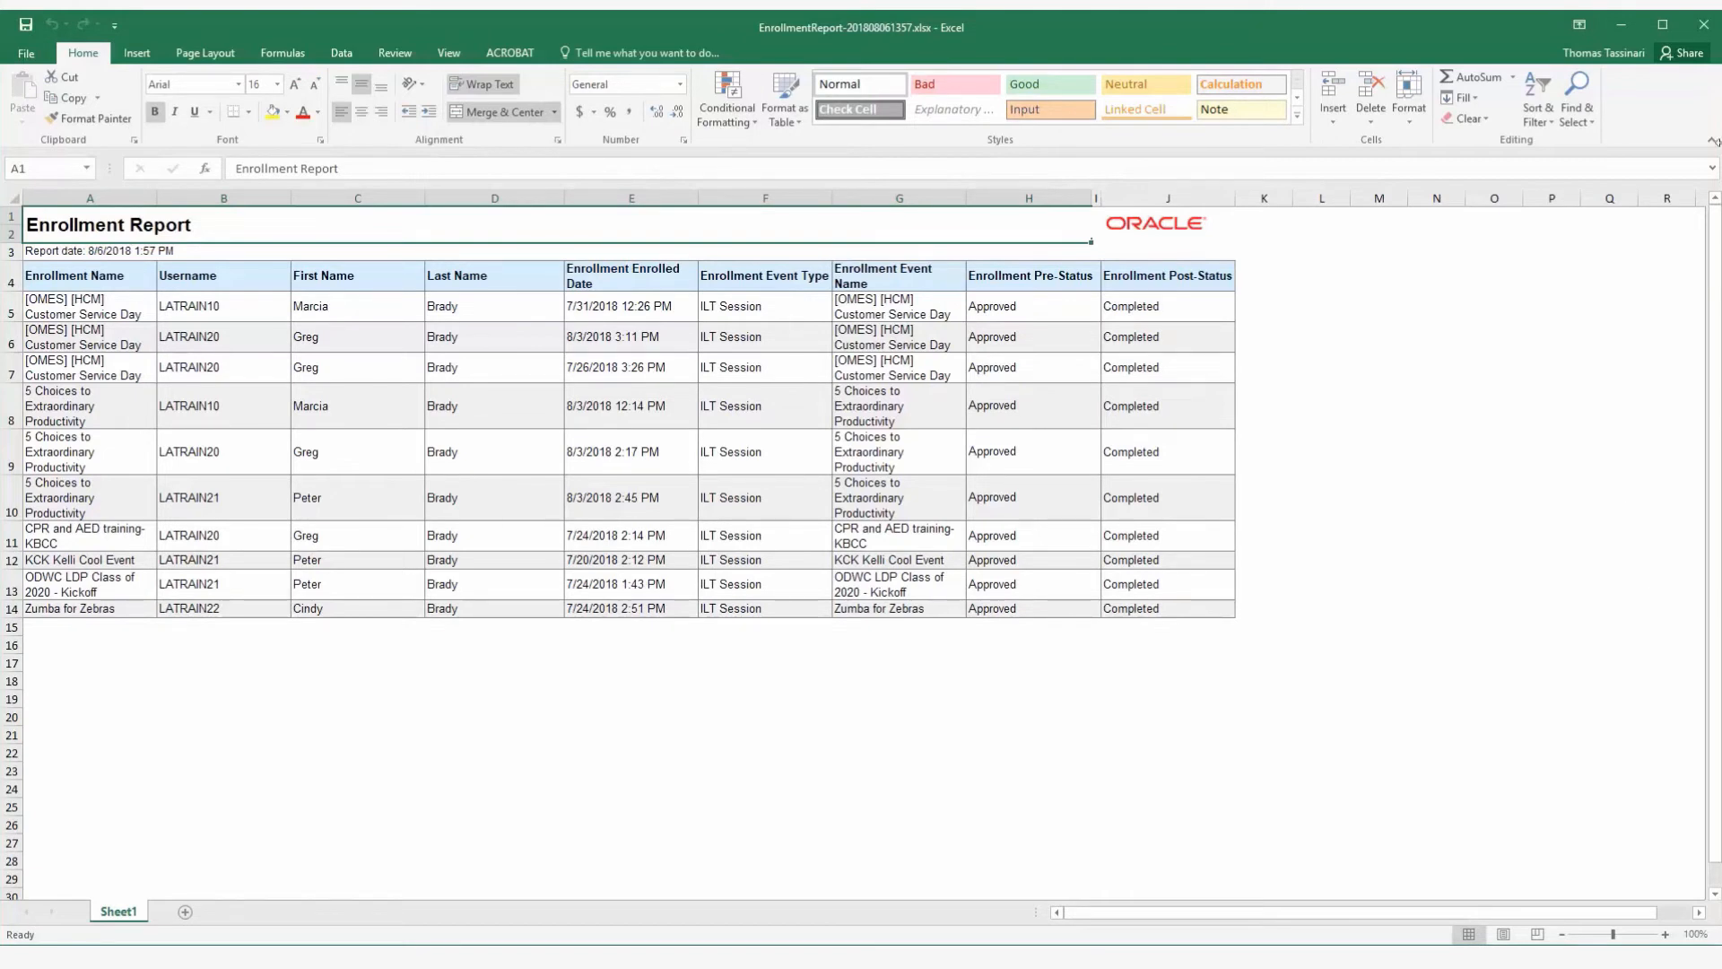
{"action": "left_click", "coordinate": [1703, 28]}
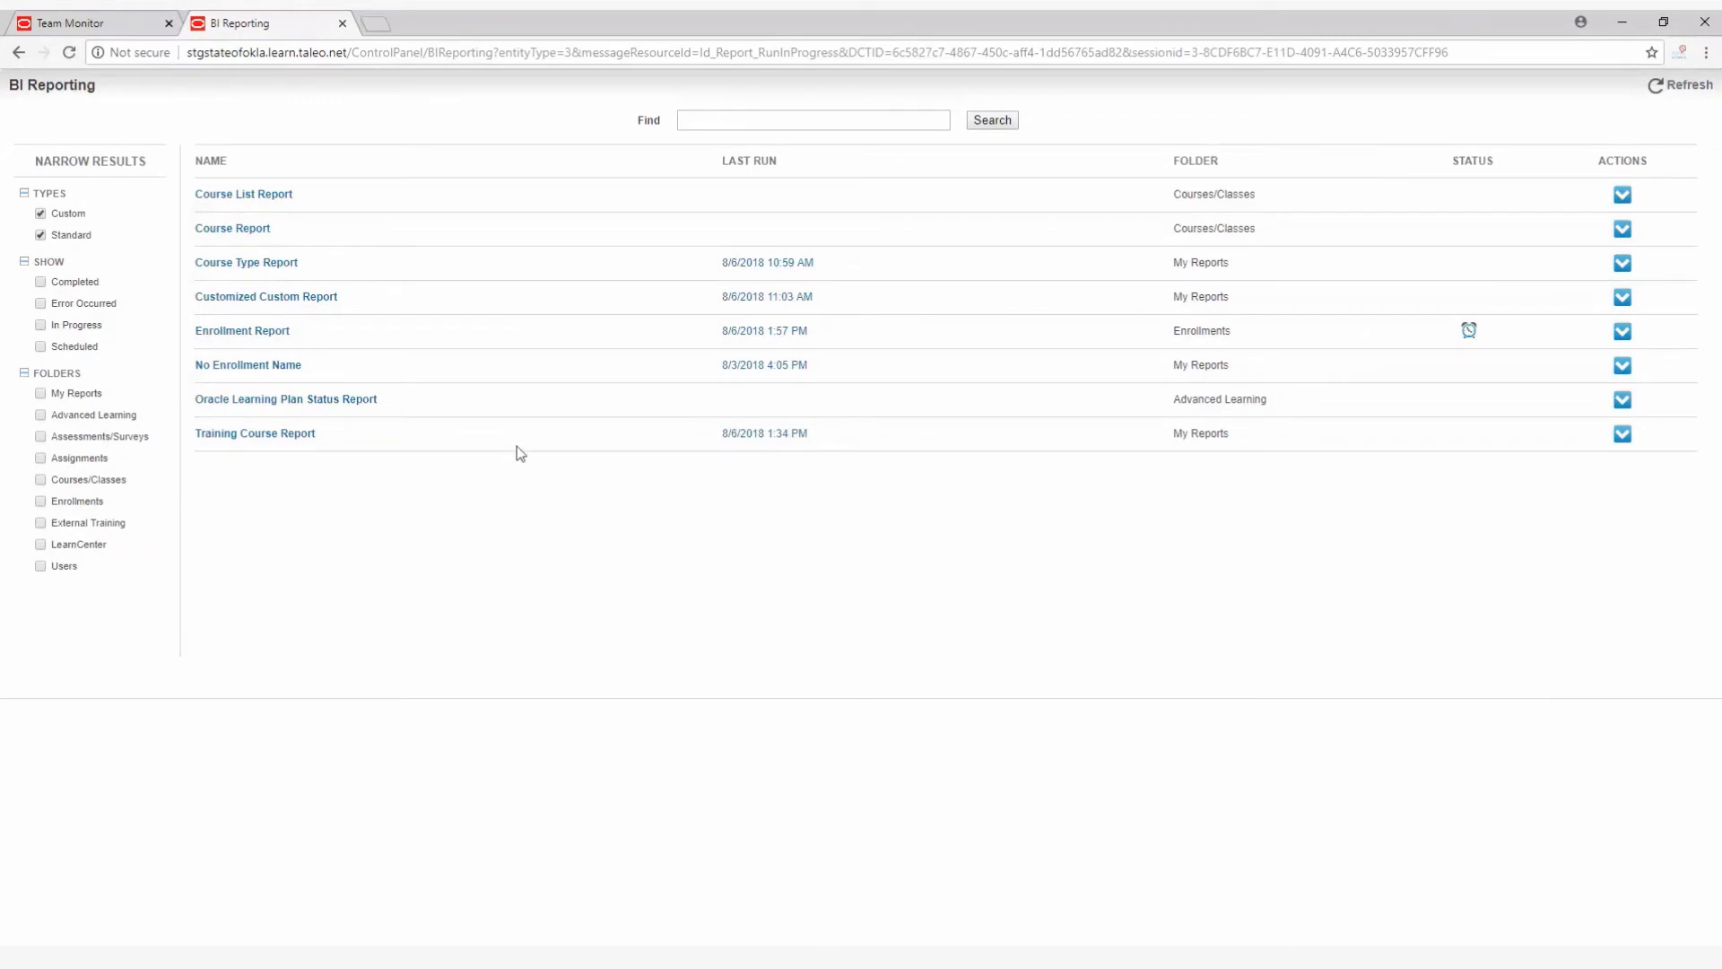
Open the Course Report setup and include users in the selected groups with Denied, Pending and Removed LearnCenter statuses.
{"action": "left_click", "coordinate": [252, 232]}
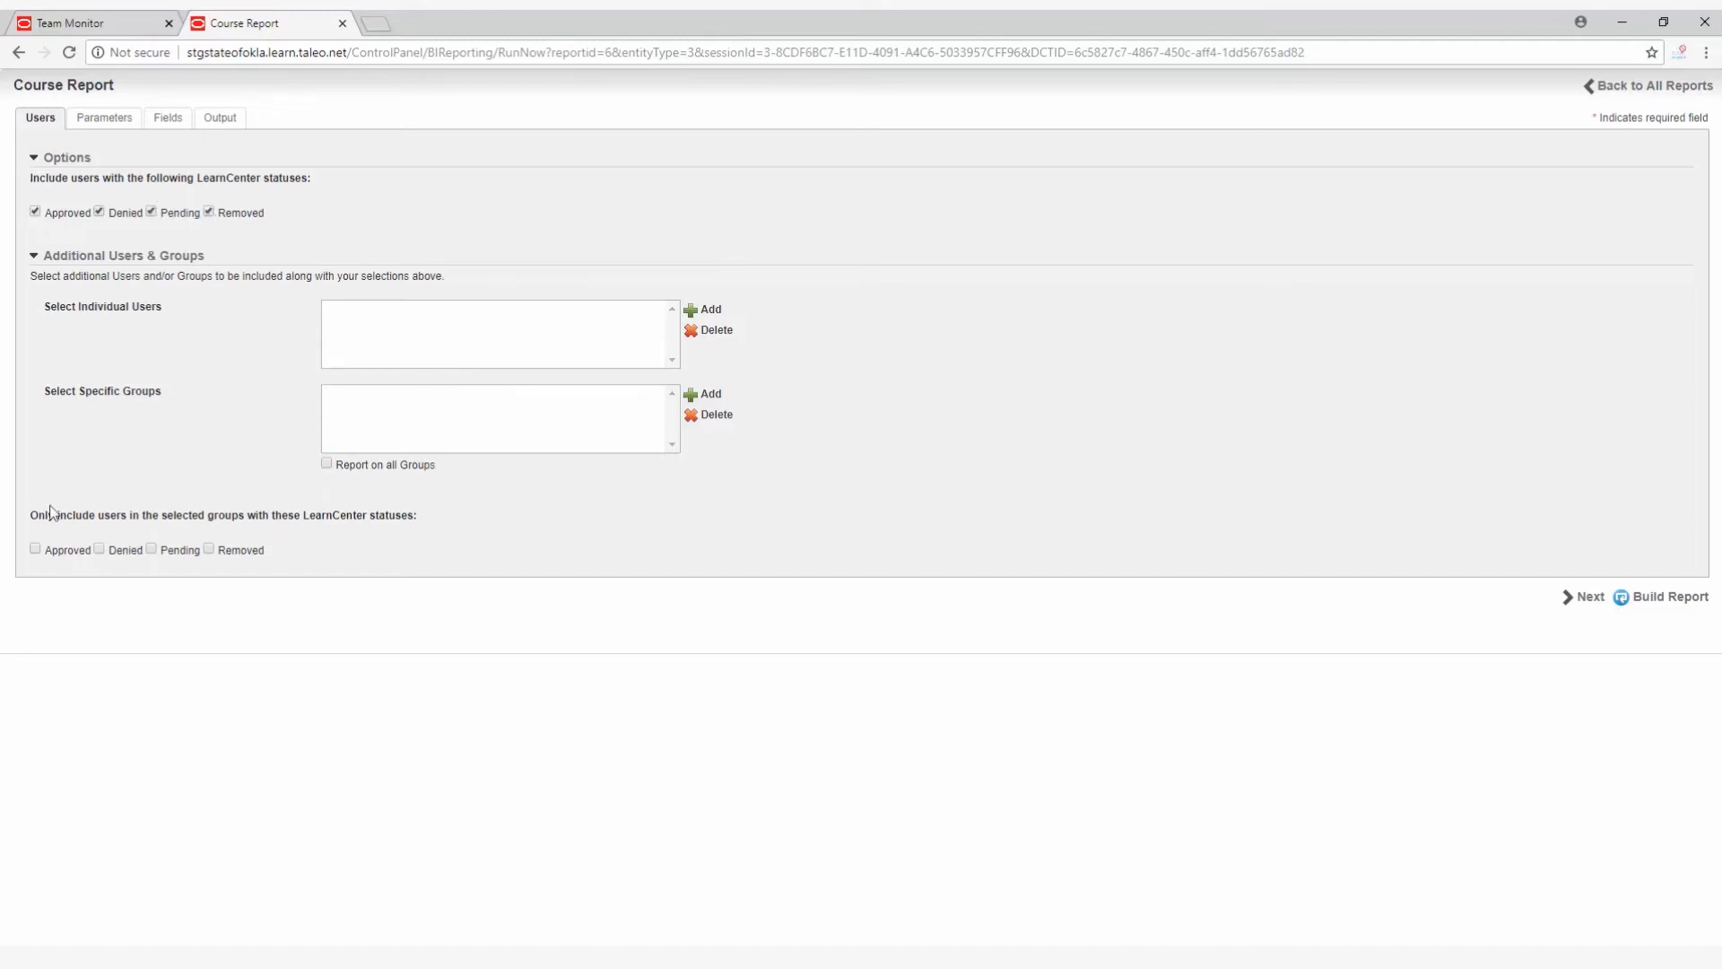
{"action": "left_click", "coordinate": [98, 549]}
{"action": "left_click", "coordinate": [151, 549]}
{"action": "left_click", "coordinate": [209, 548]}
Set the Course Report parameters to include all LearnCenters, all courses, and both Completed and Incomplete statuses.
{"action": "left_click", "coordinate": [118, 119]}
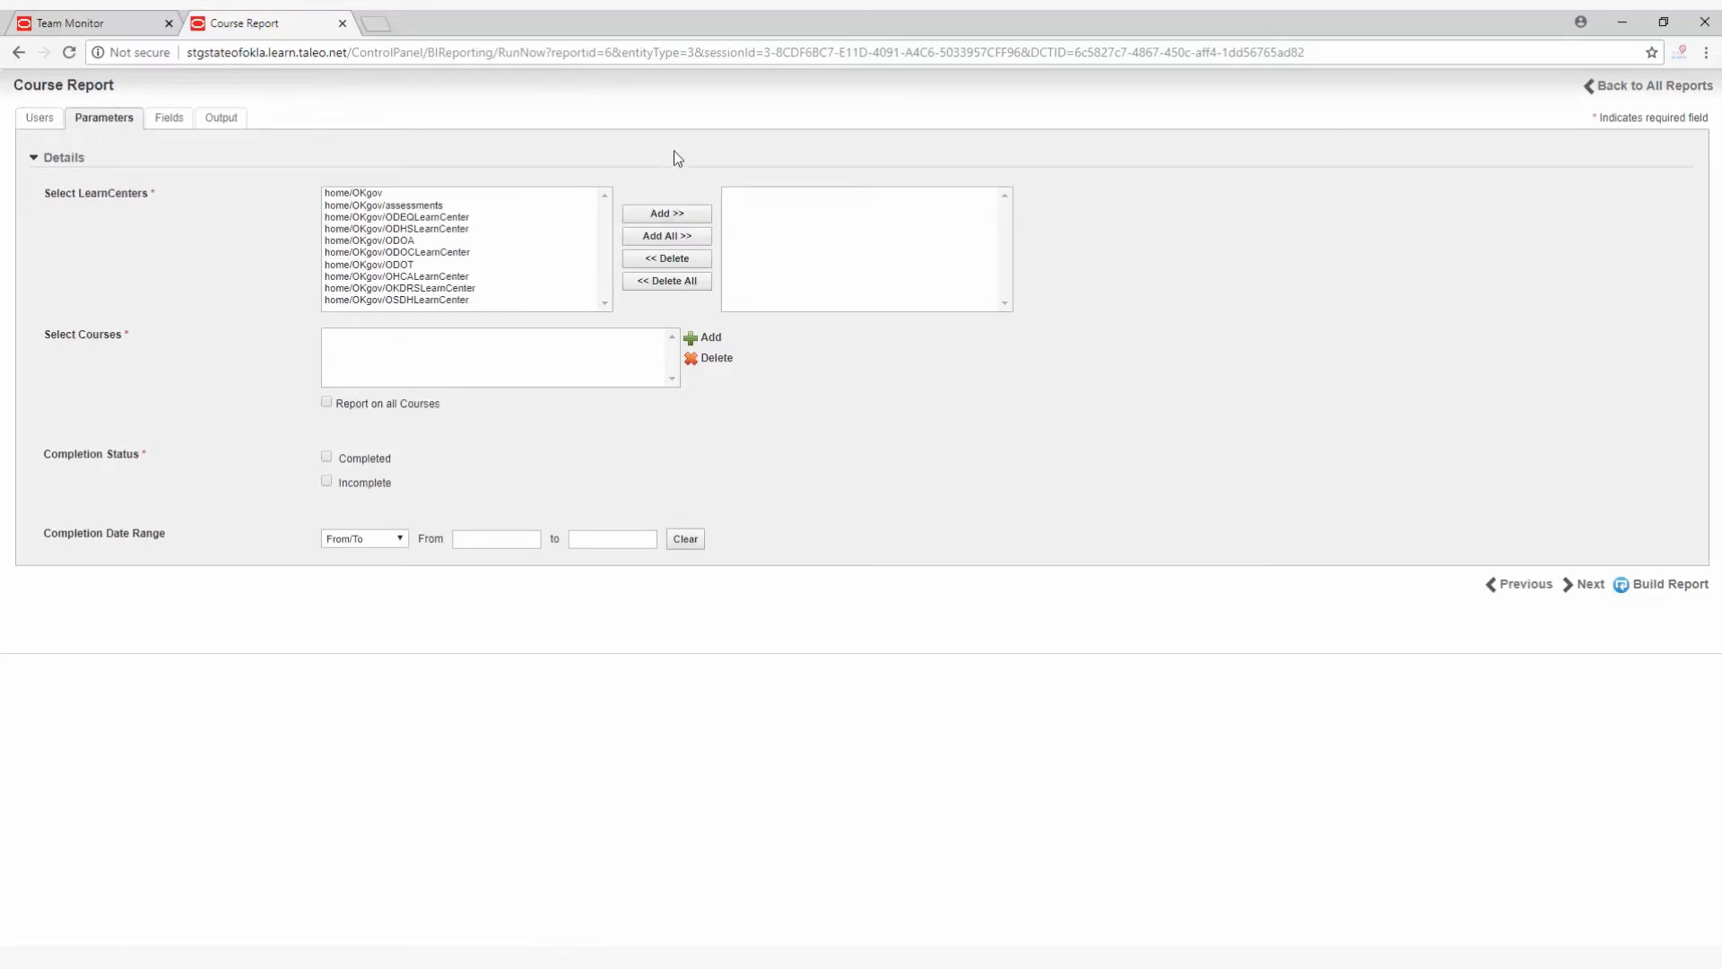
{"action": "left_click", "coordinate": [665, 238]}
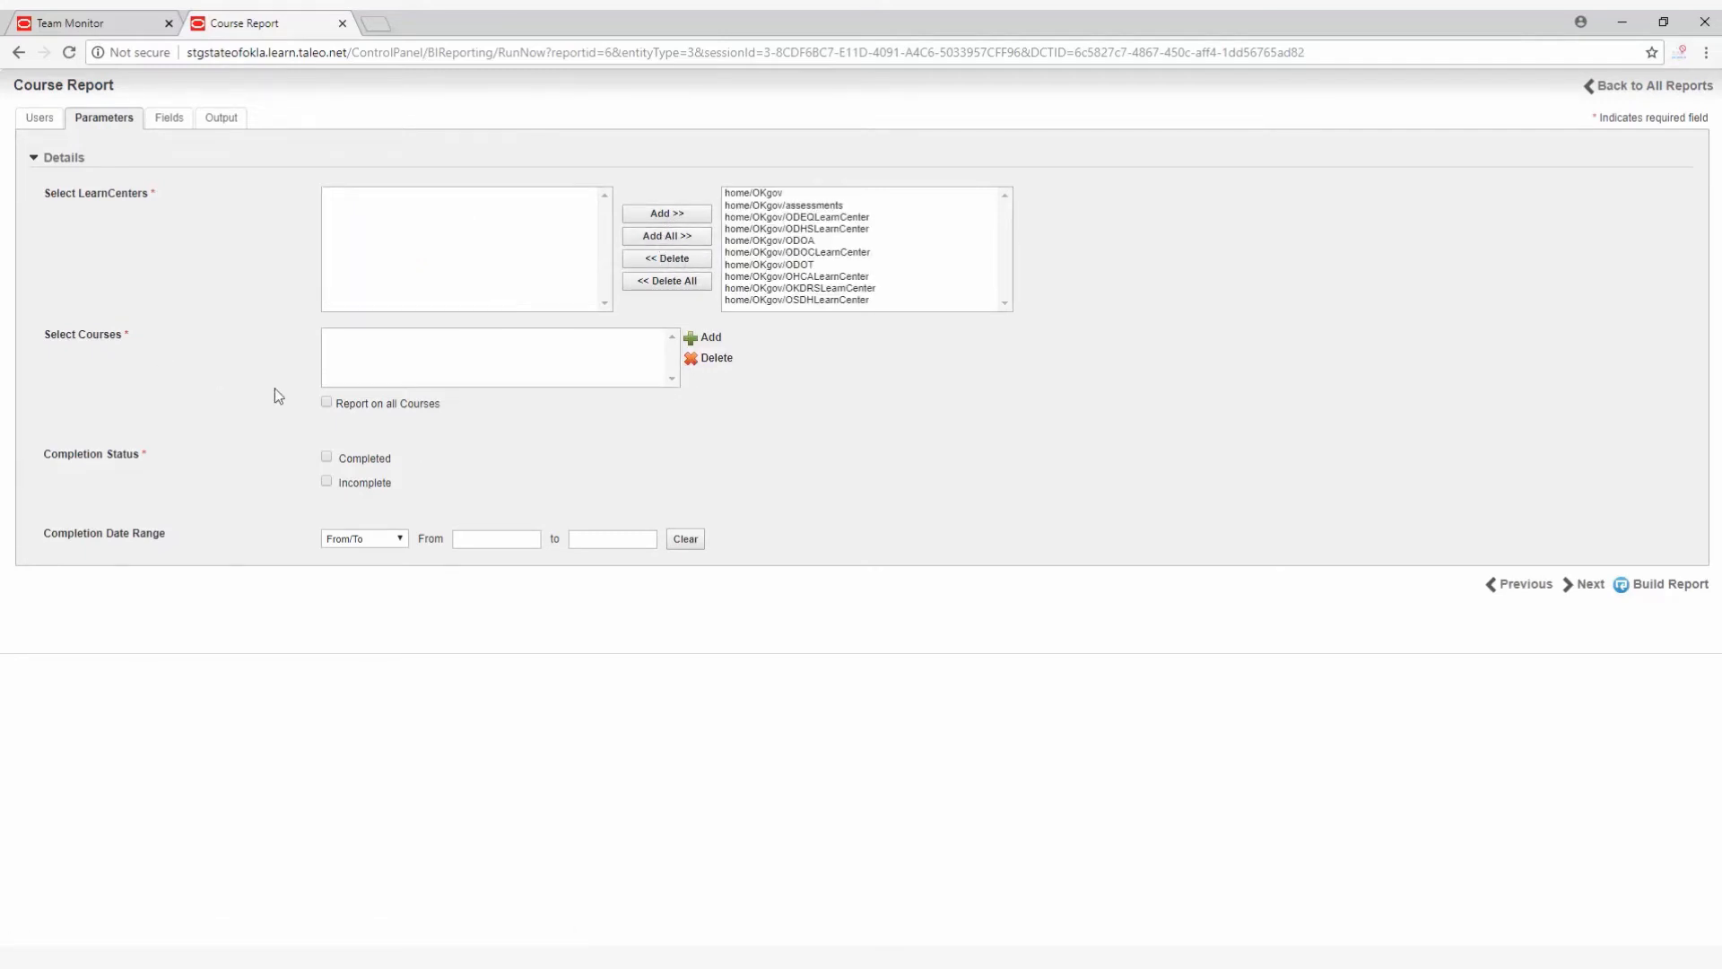
{"action": "left_click", "coordinate": [326, 402]}
{"action": "left_click", "coordinate": [327, 458]}
{"action": "left_click", "coordinate": [326, 482]}
Turn off the default fields for the Course Report and add Agency Name to the report fields.
{"action": "left_click", "coordinate": [173, 119]}
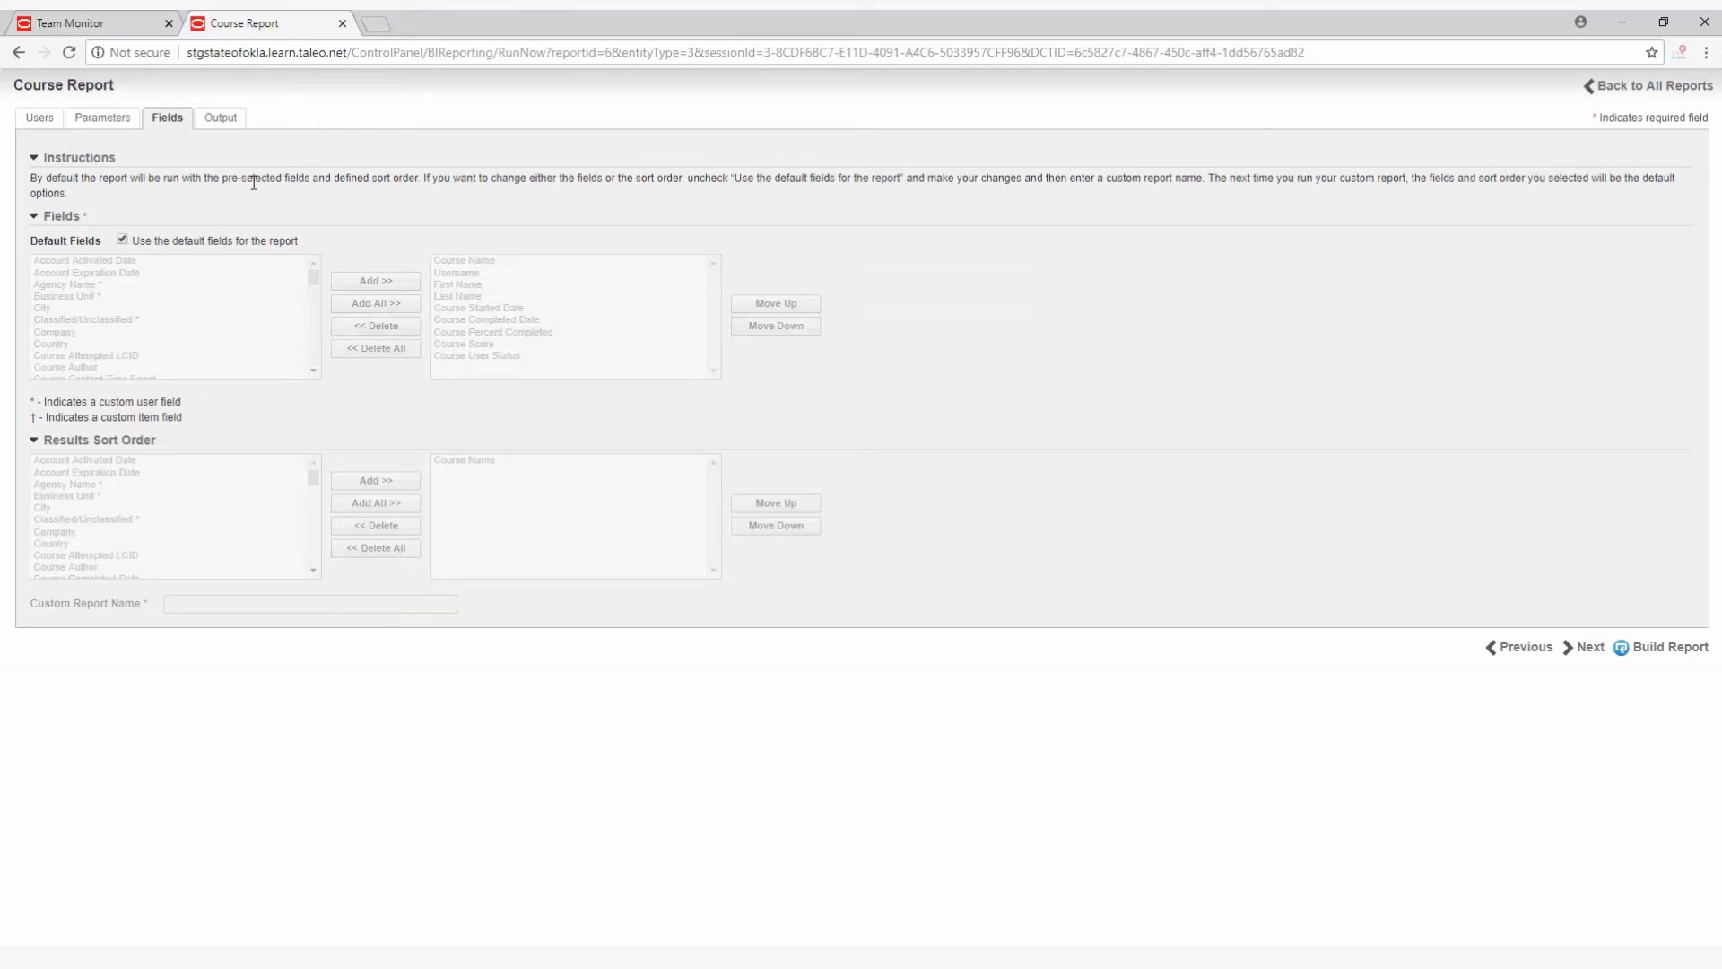
{"action": "left_click", "coordinate": [123, 242]}
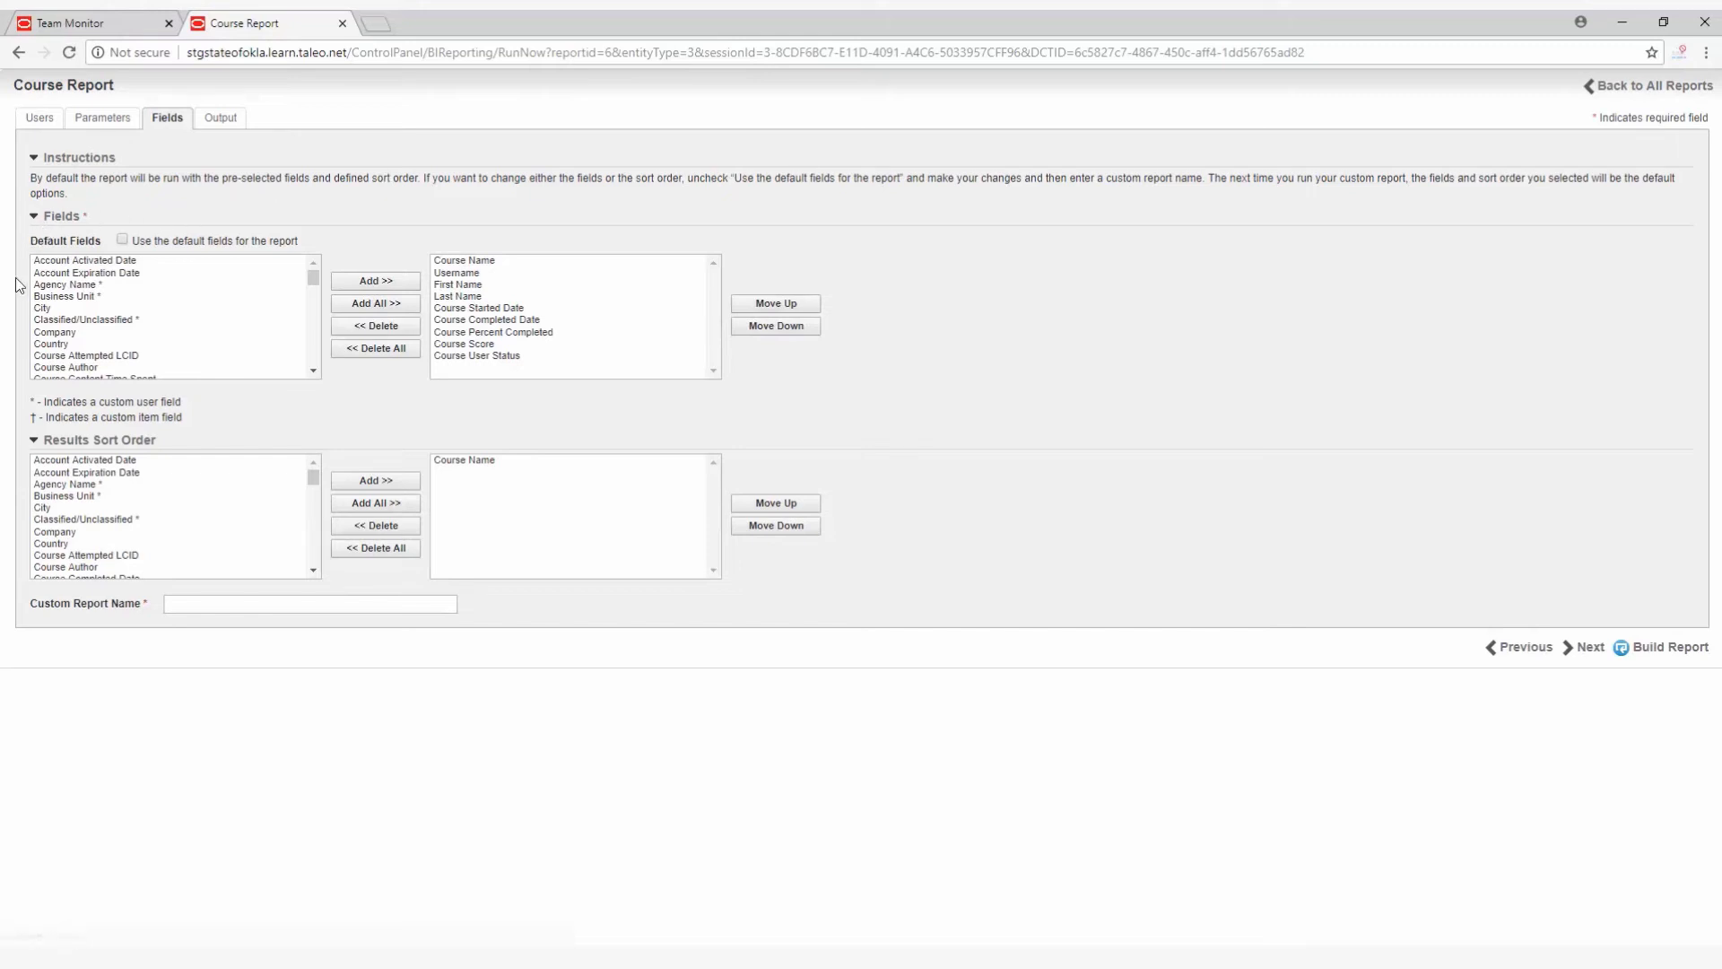
{"action": "left_click", "coordinate": [55, 286]}
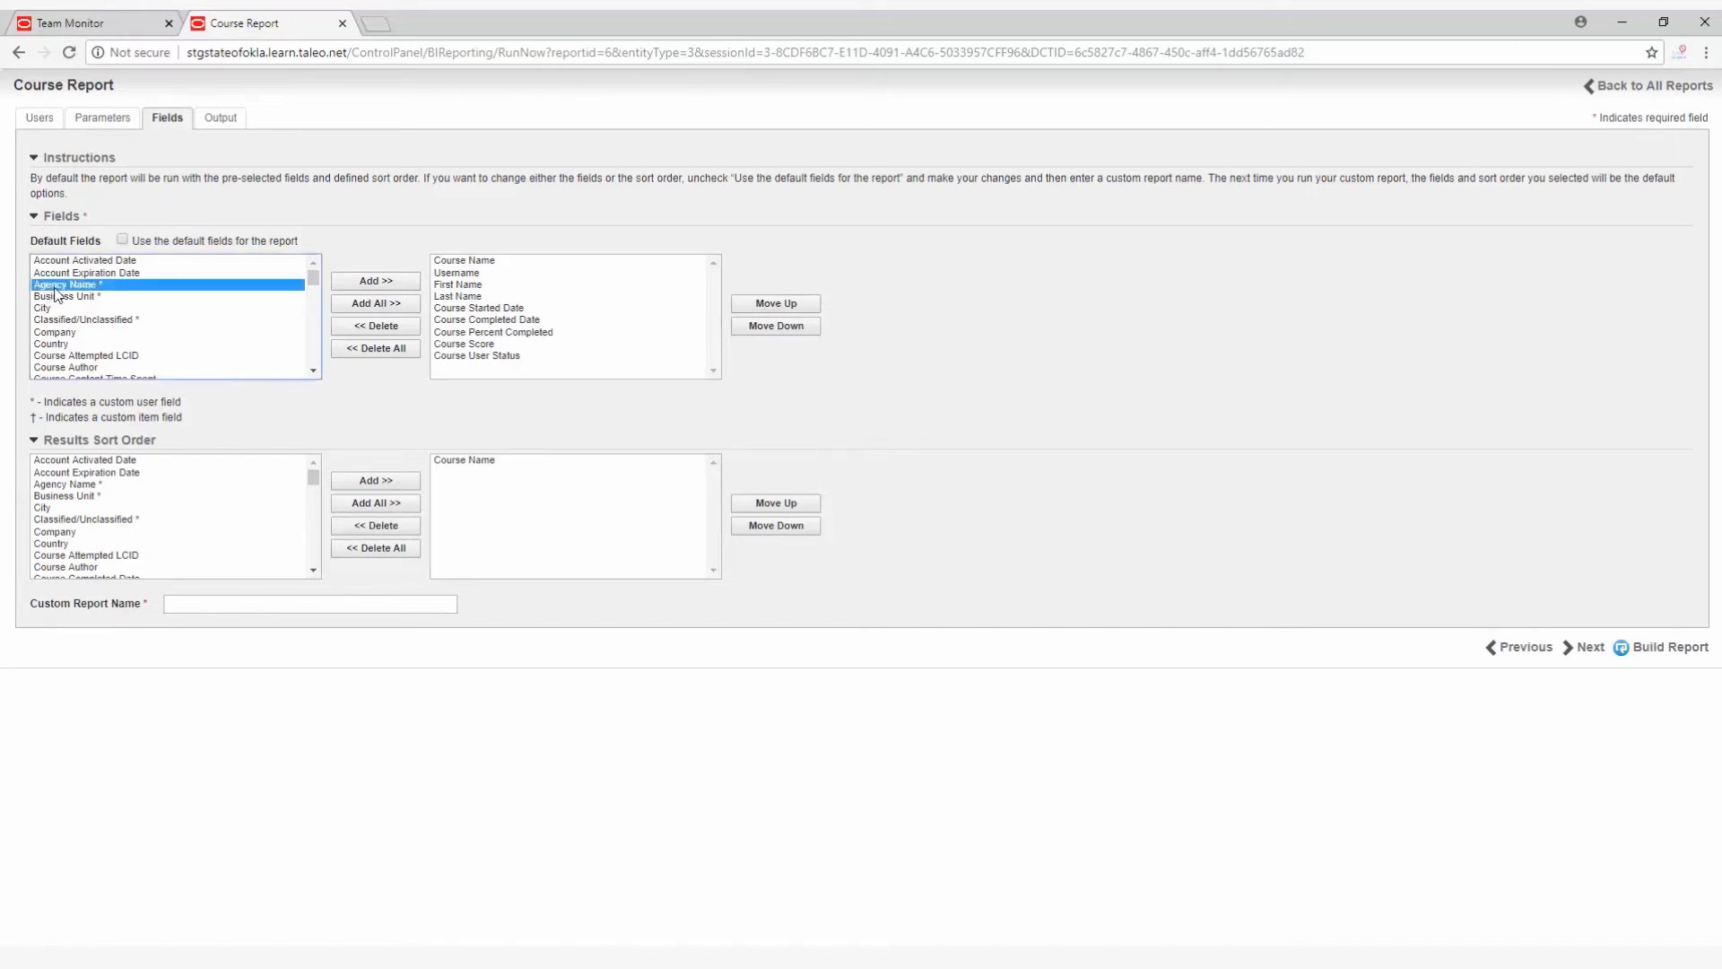
{"action": "left_click", "coordinate": [378, 284]}
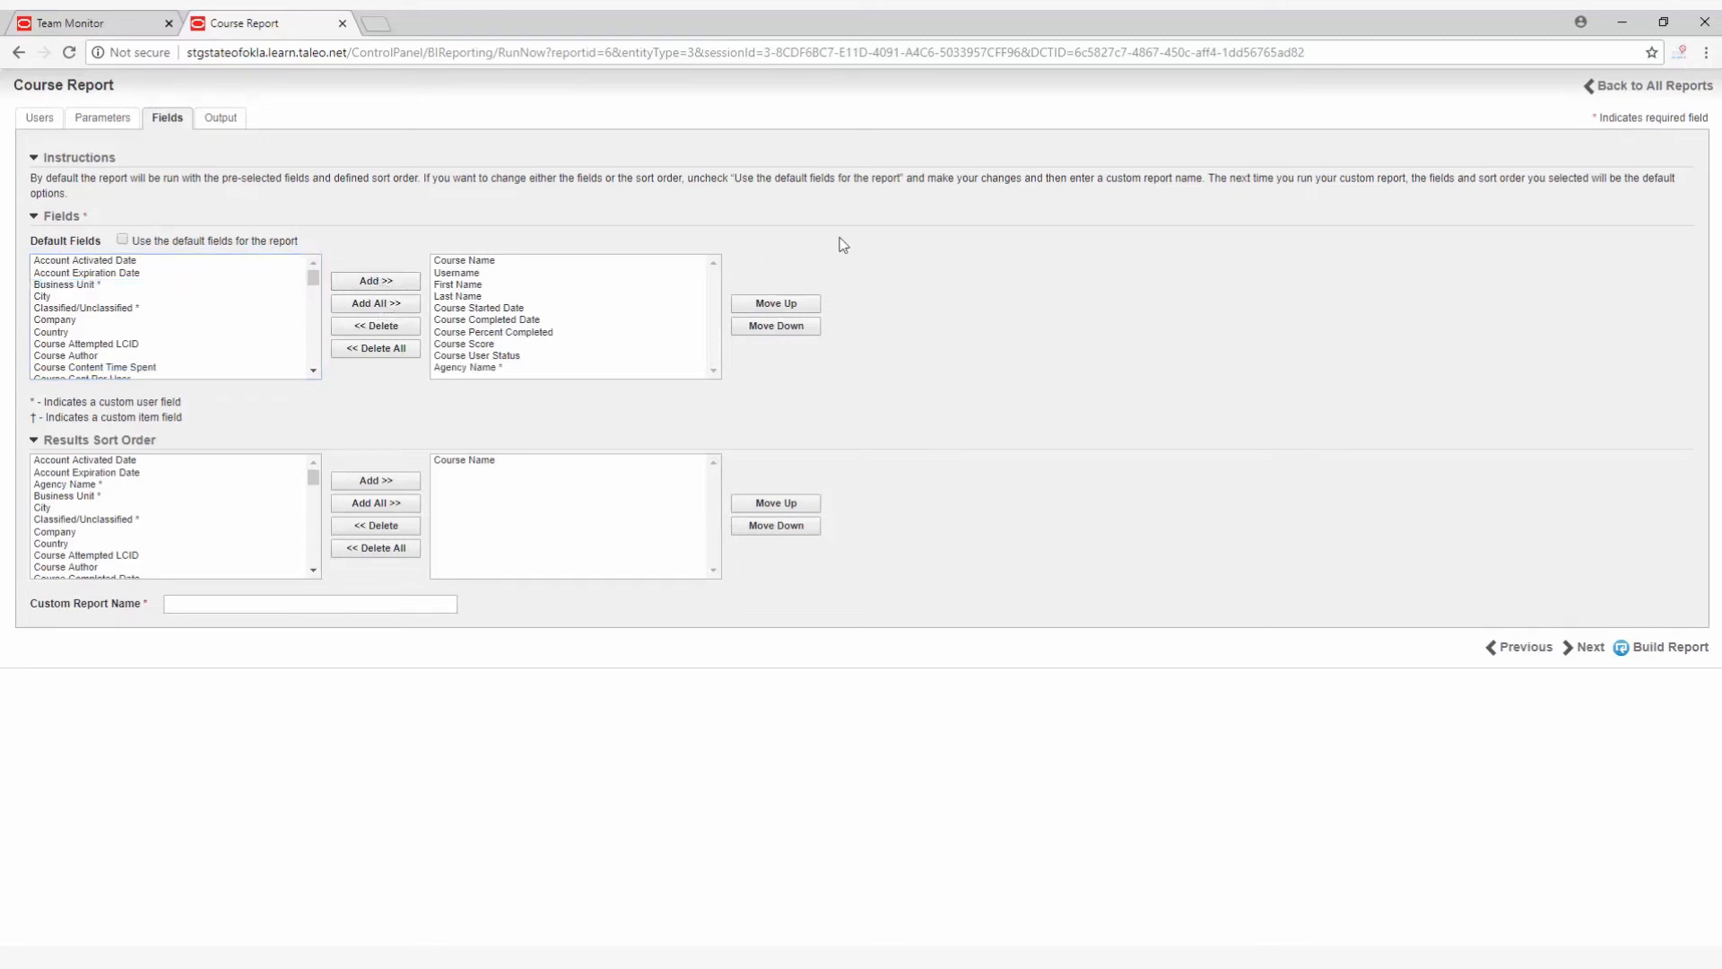
Move the Agency Name field to the first position in the report's field order.
{"action": "left_click", "coordinate": [470, 368]}
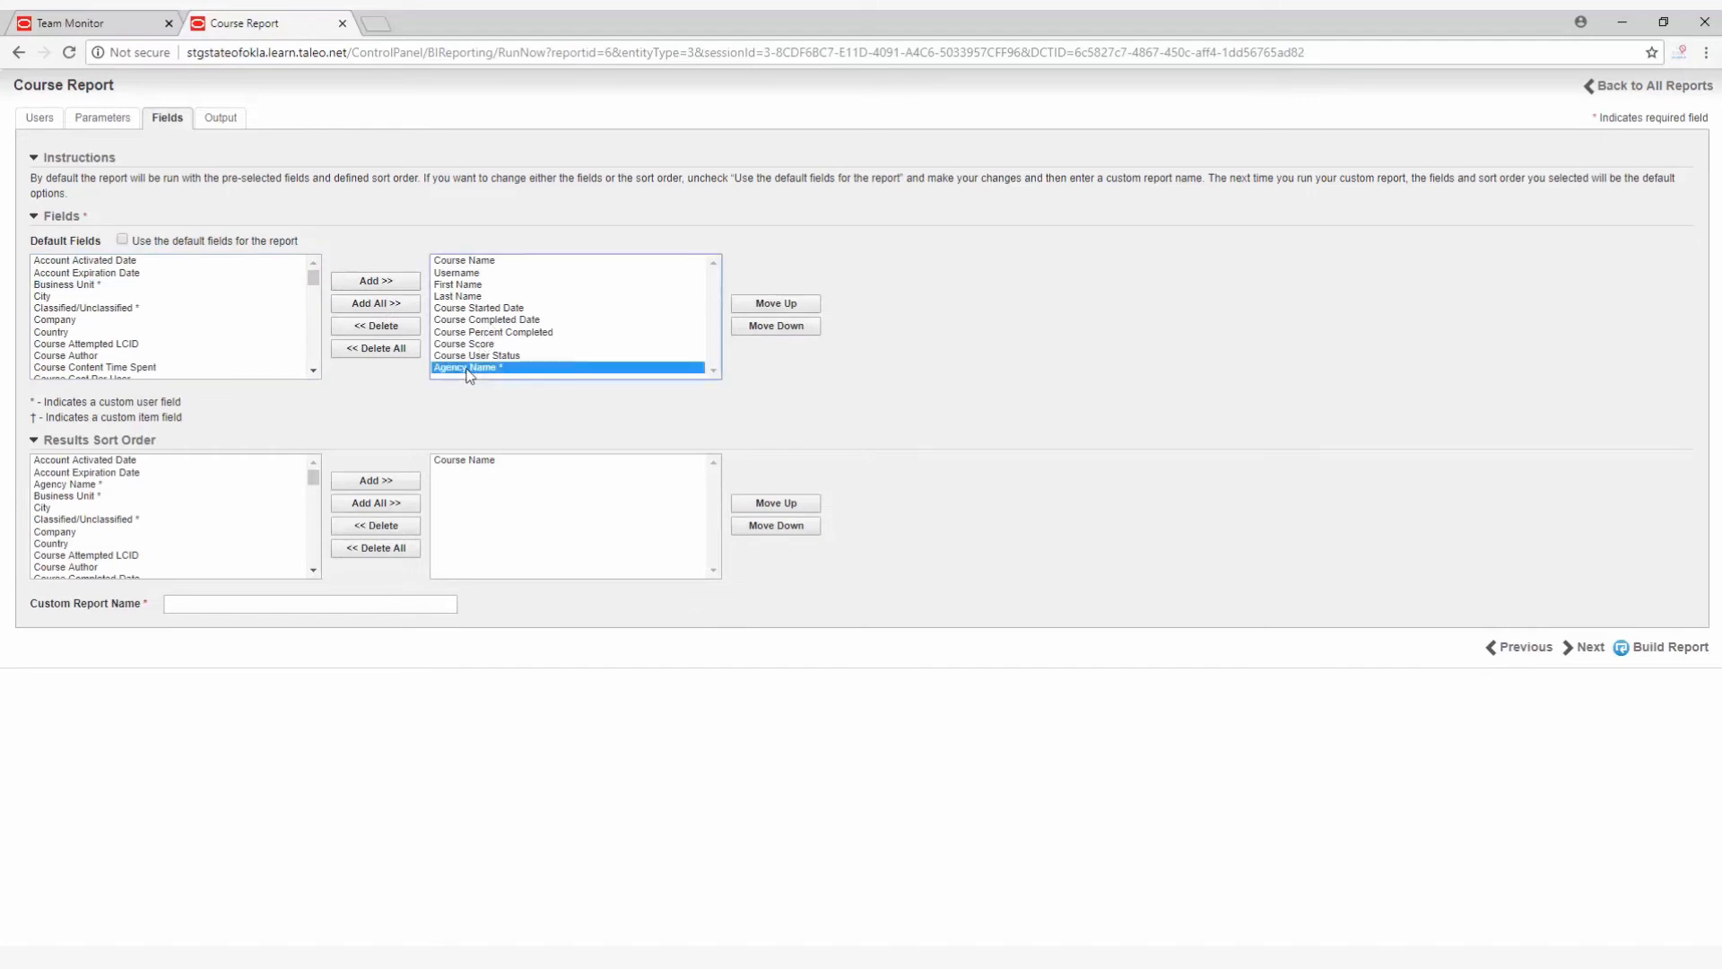
{"action": "left_click", "coordinate": [776, 305]}
{"action": "left_click", "coordinate": [776, 305]}
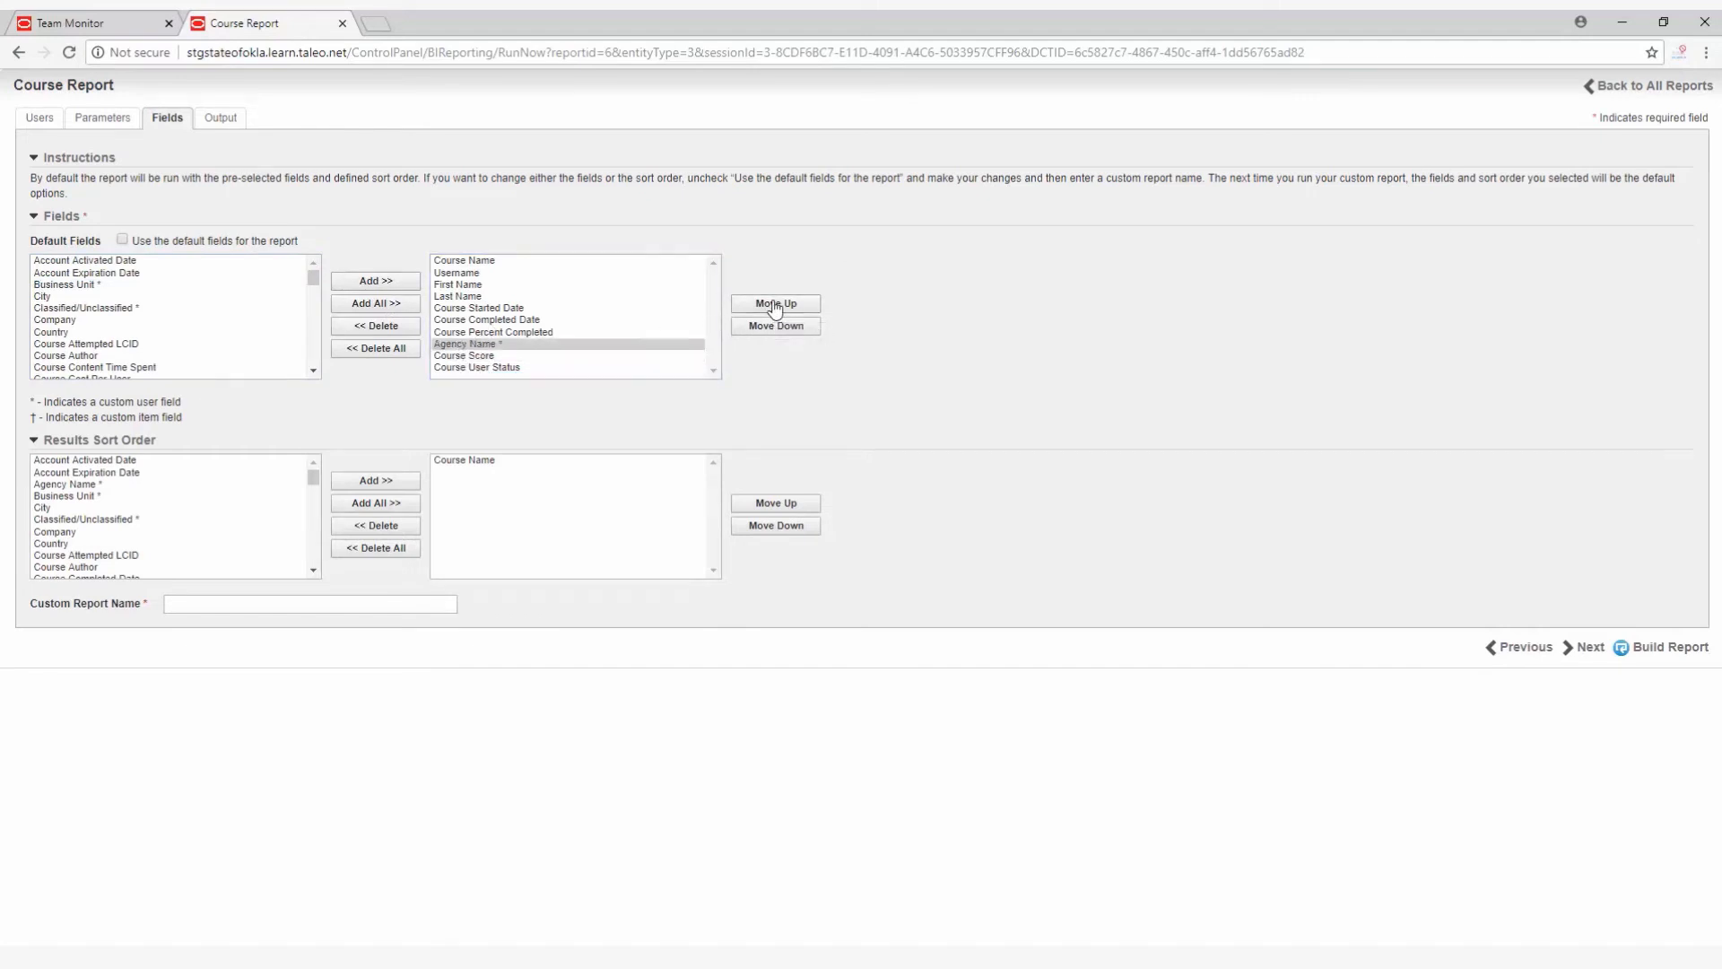
{"action": "left_click", "coordinate": [776, 305]}
{"action": "left_click", "coordinate": [776, 304]}
{"action": "left_click", "coordinate": [776, 305]}
{"action": "left_click", "coordinate": [776, 305]}
{"action": "left_click", "coordinate": [776, 305]}
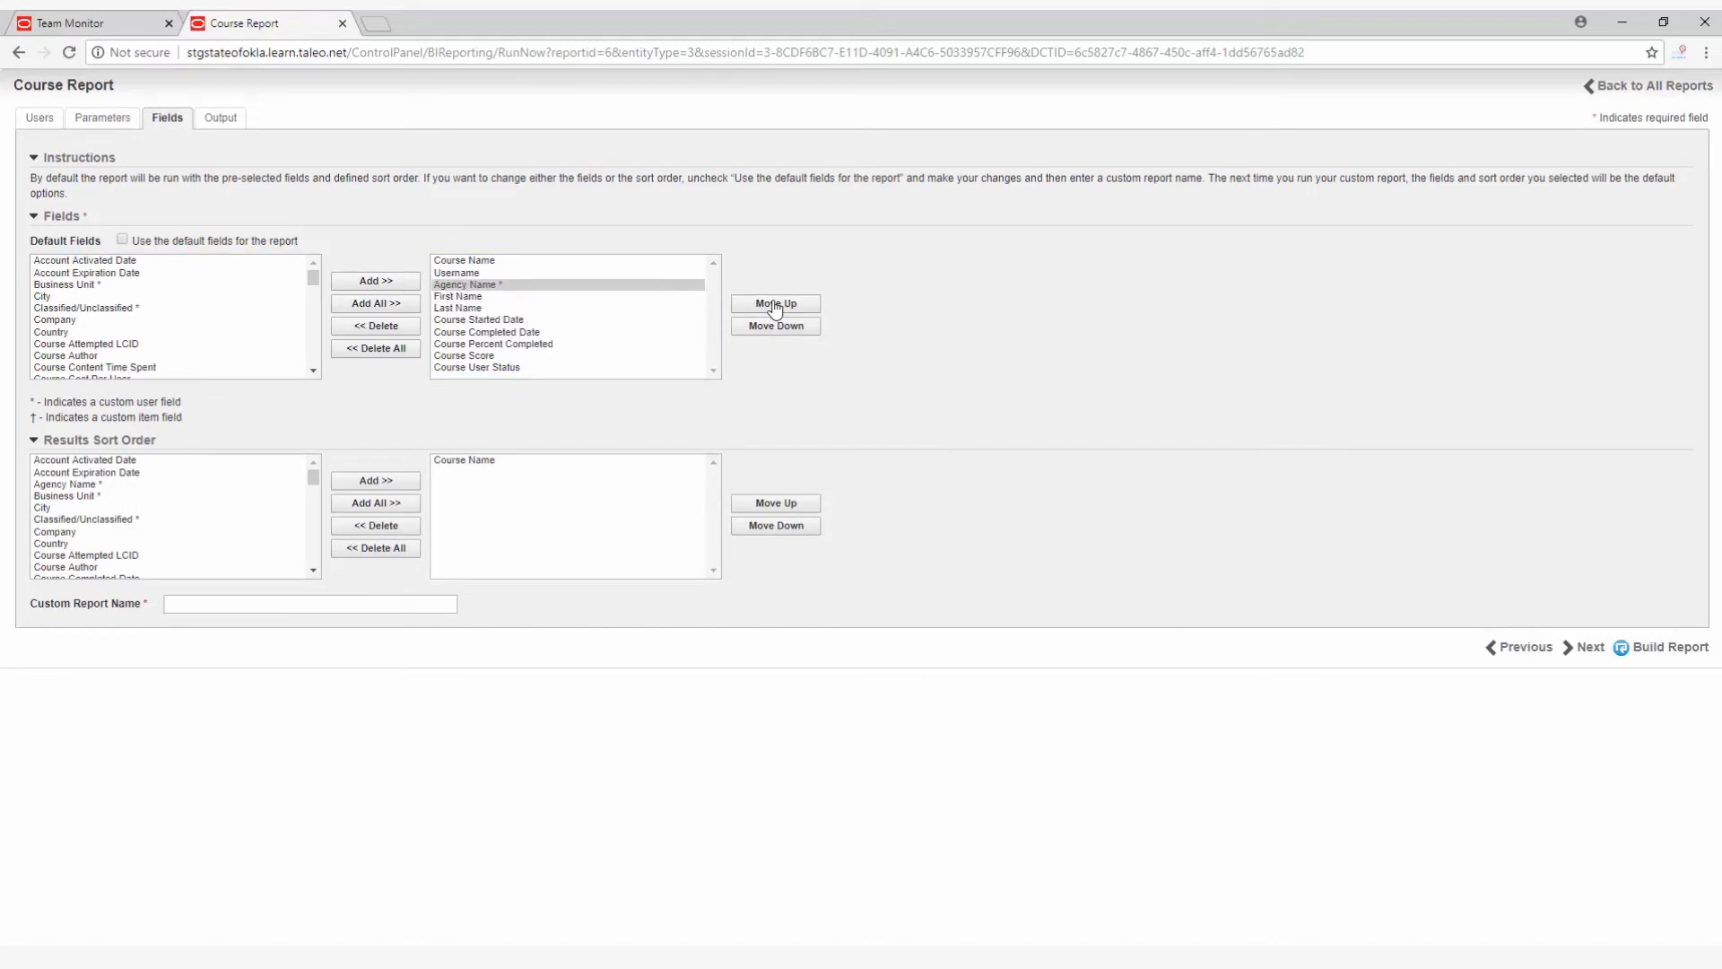
{"action": "left_click", "coordinate": [776, 305]}
{"action": "left_click", "coordinate": [776, 305]}
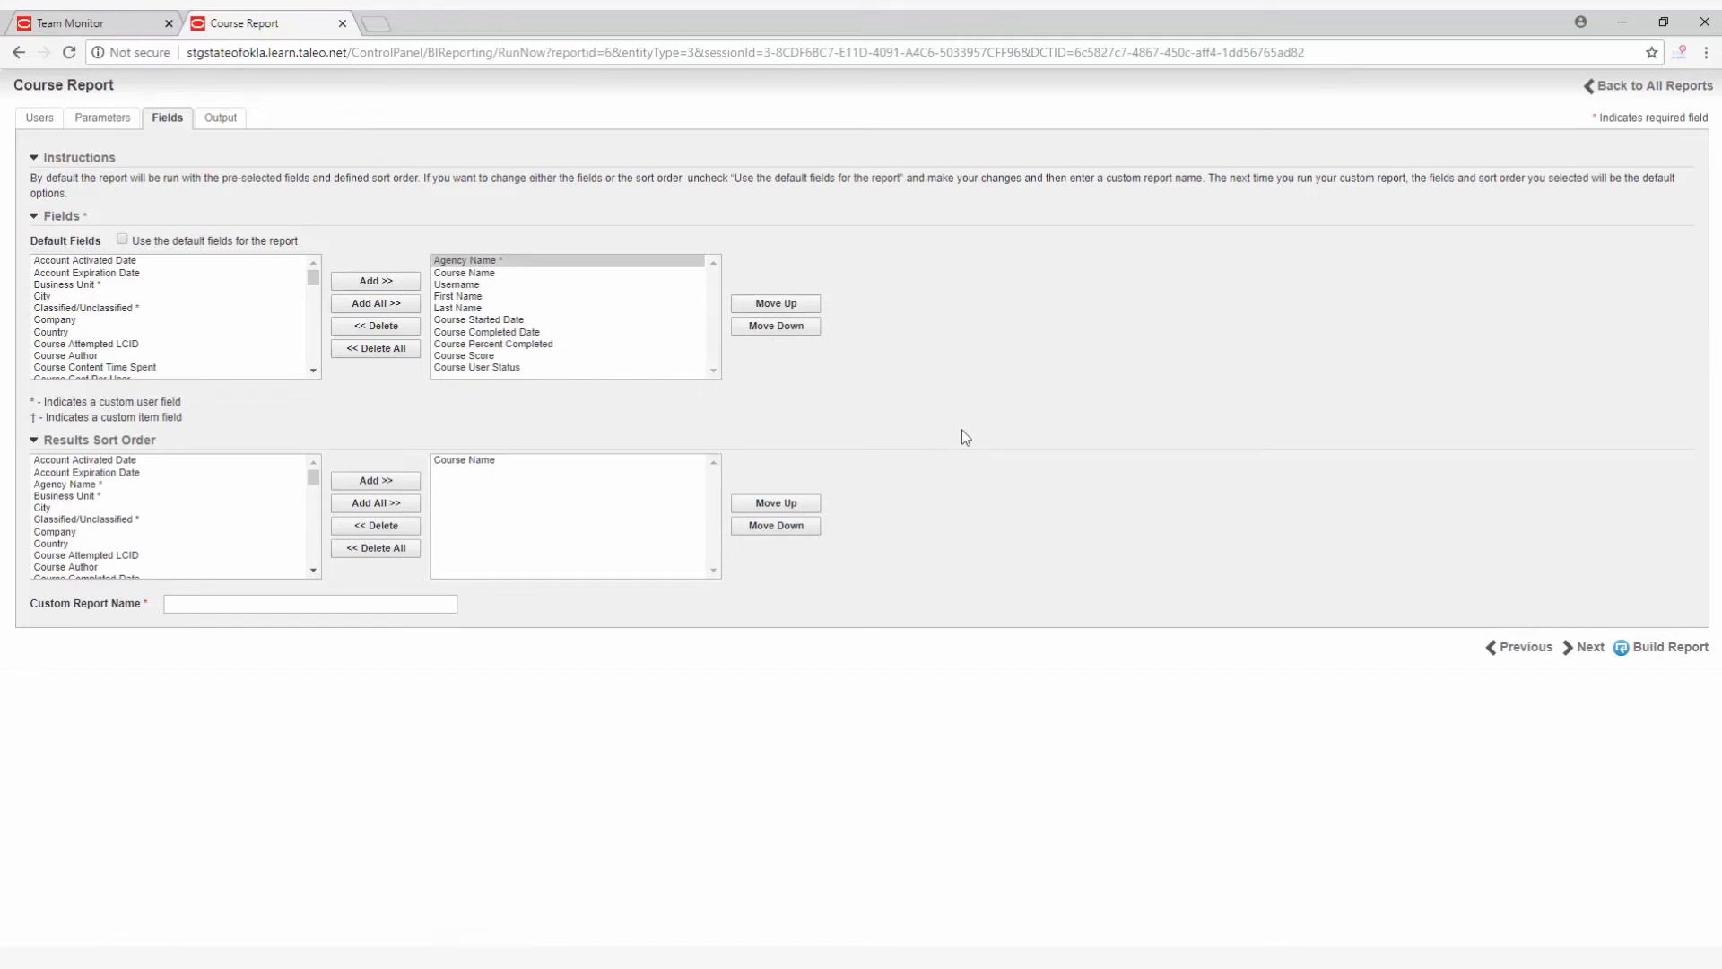
Reorder the report fields so First Name and Last Name come directly after Agency Name.
{"action": "left_click", "coordinate": [476, 297]}
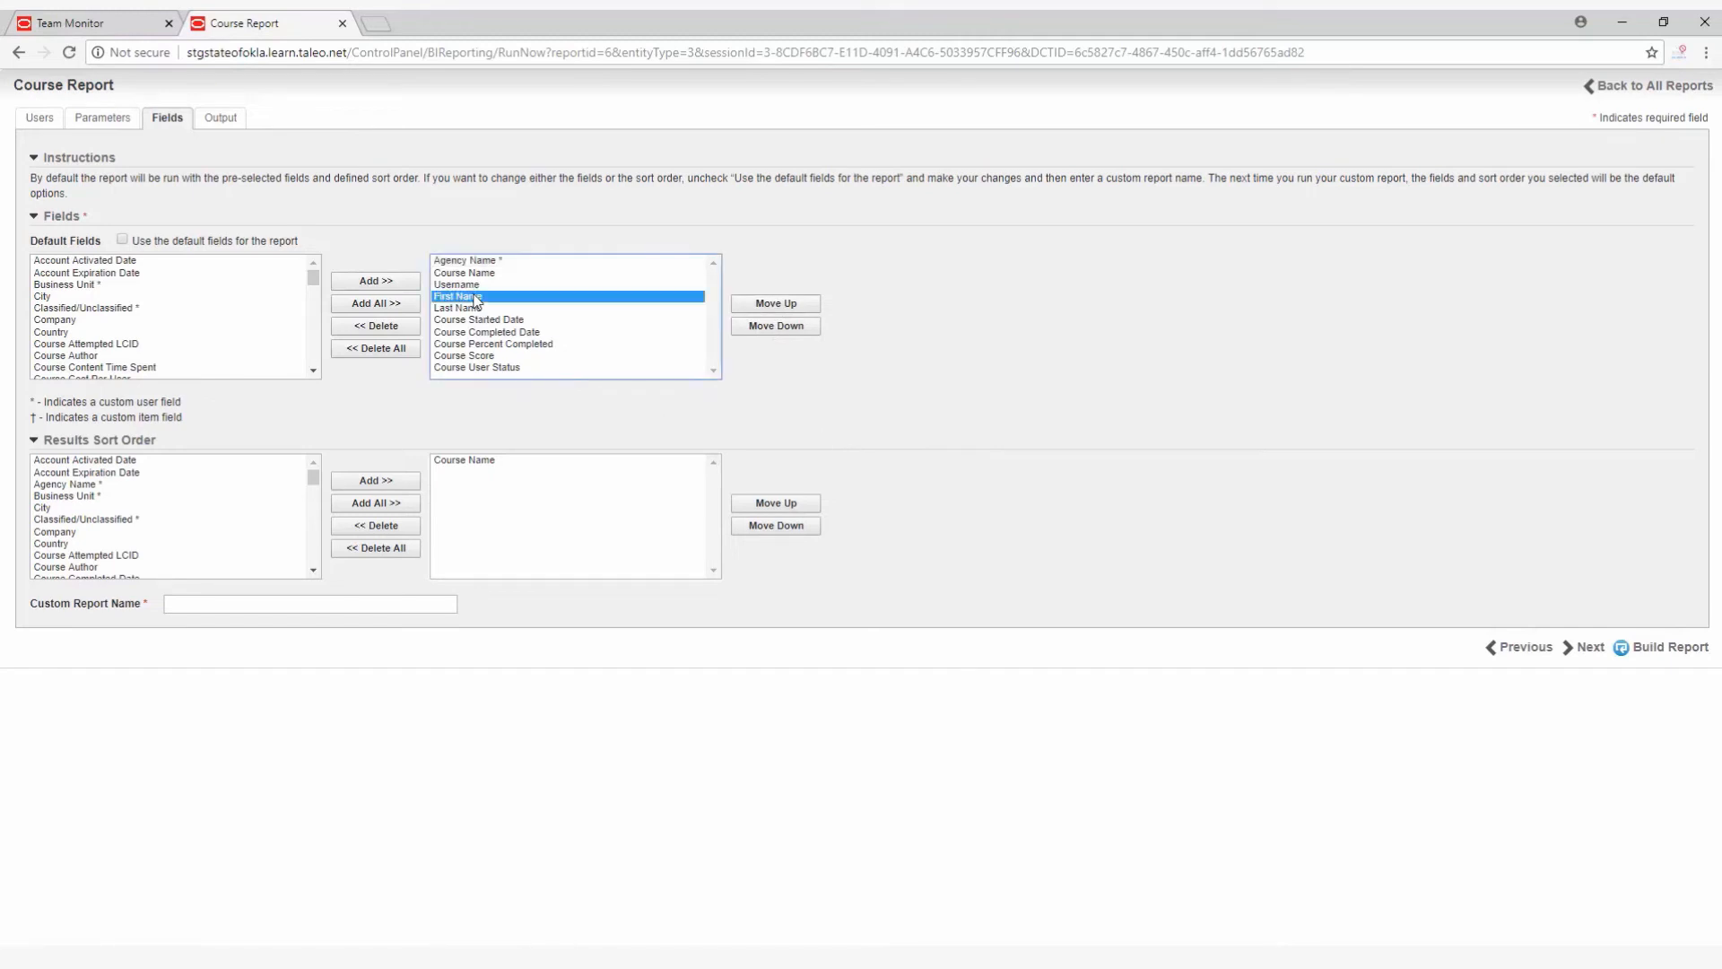
{"action": "left_click", "coordinate": [751, 308]}
{"action": "left_click", "coordinate": [751, 309]}
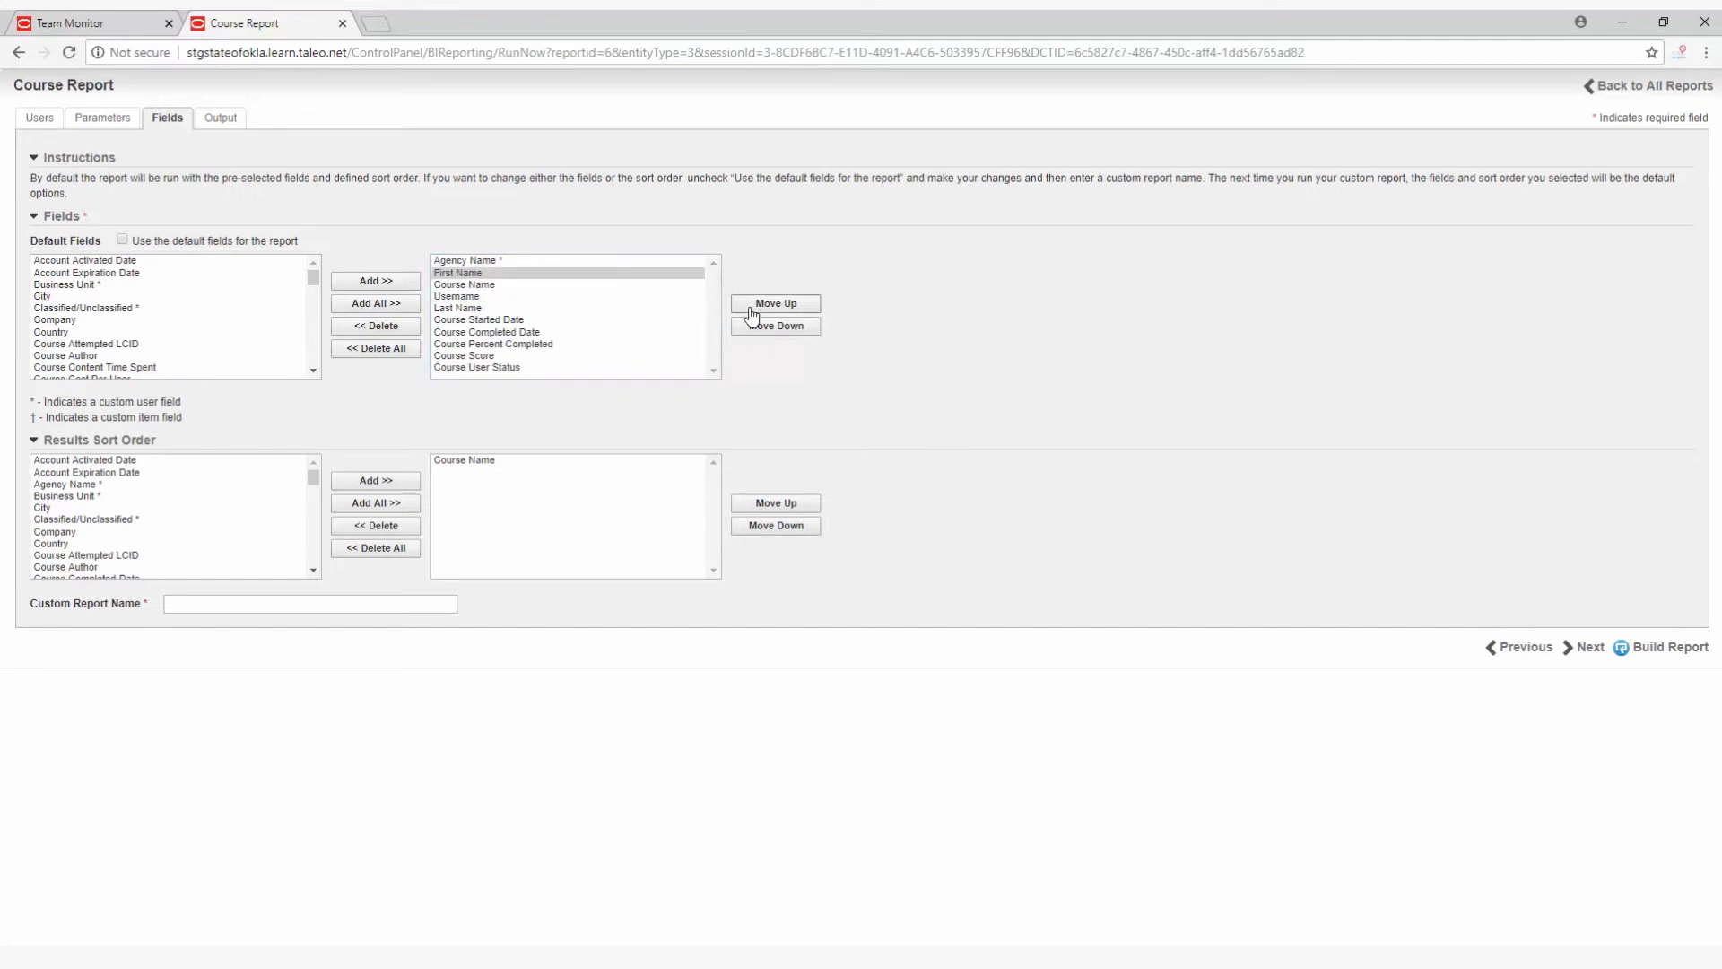
{"action": "left_click", "coordinate": [459, 308]}
{"action": "left_click", "coordinate": [781, 305]}
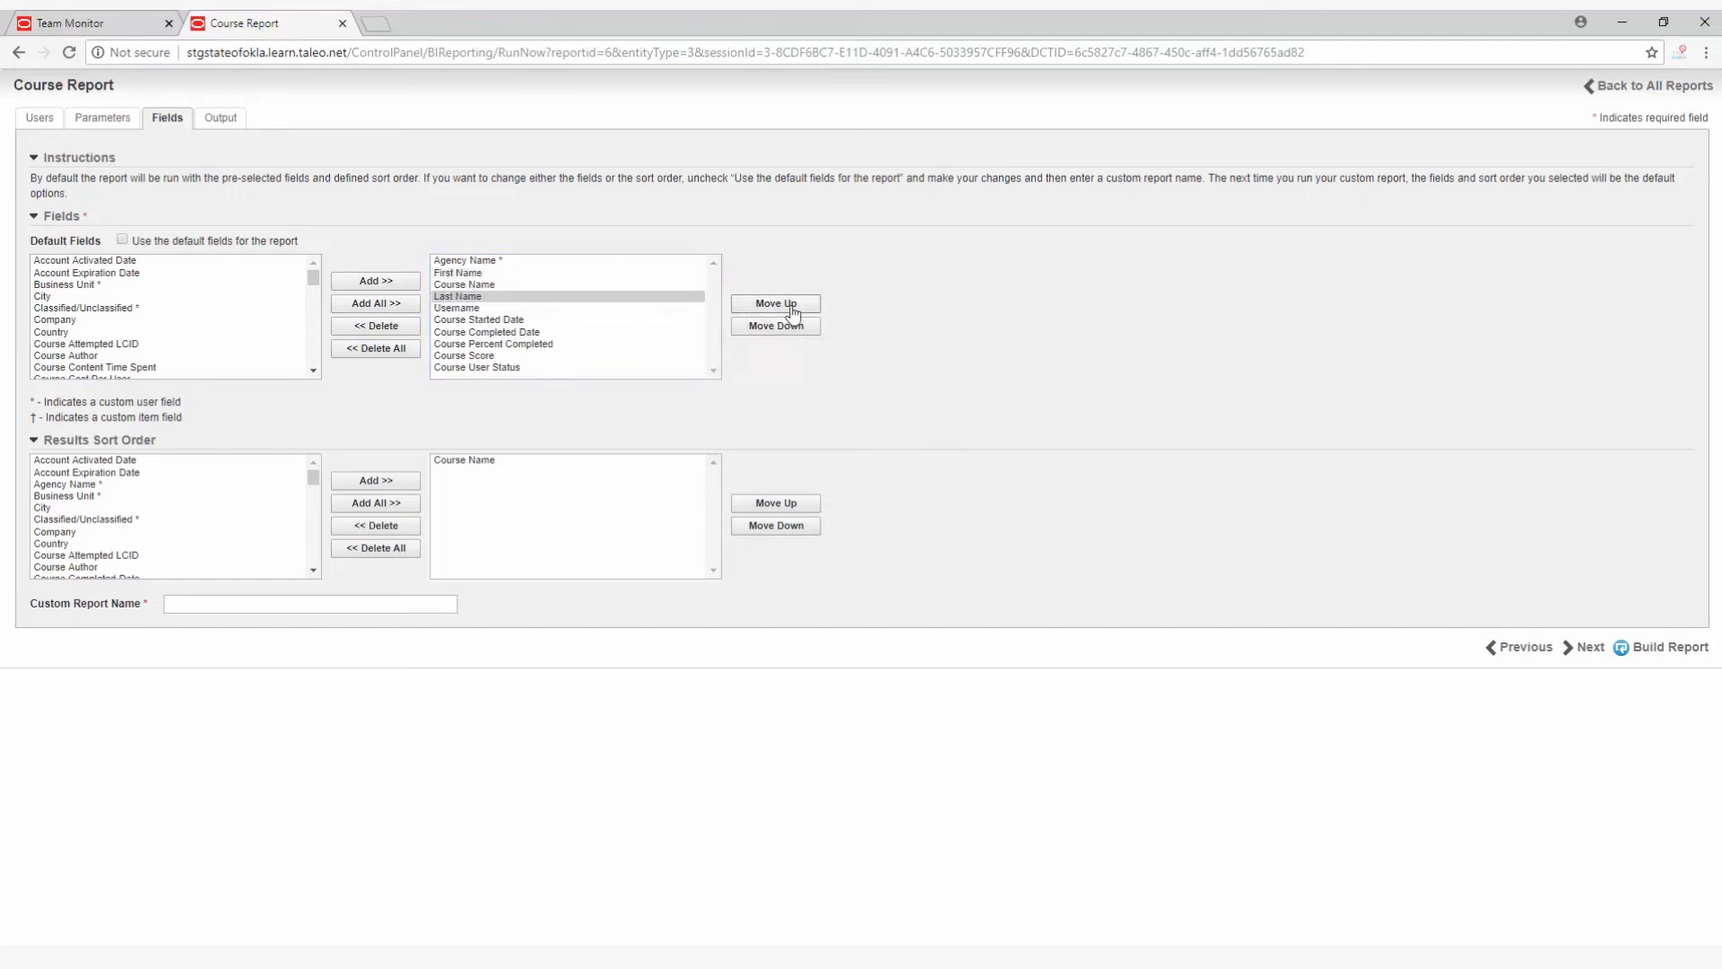
{"action": "left_click", "coordinate": [780, 305]}
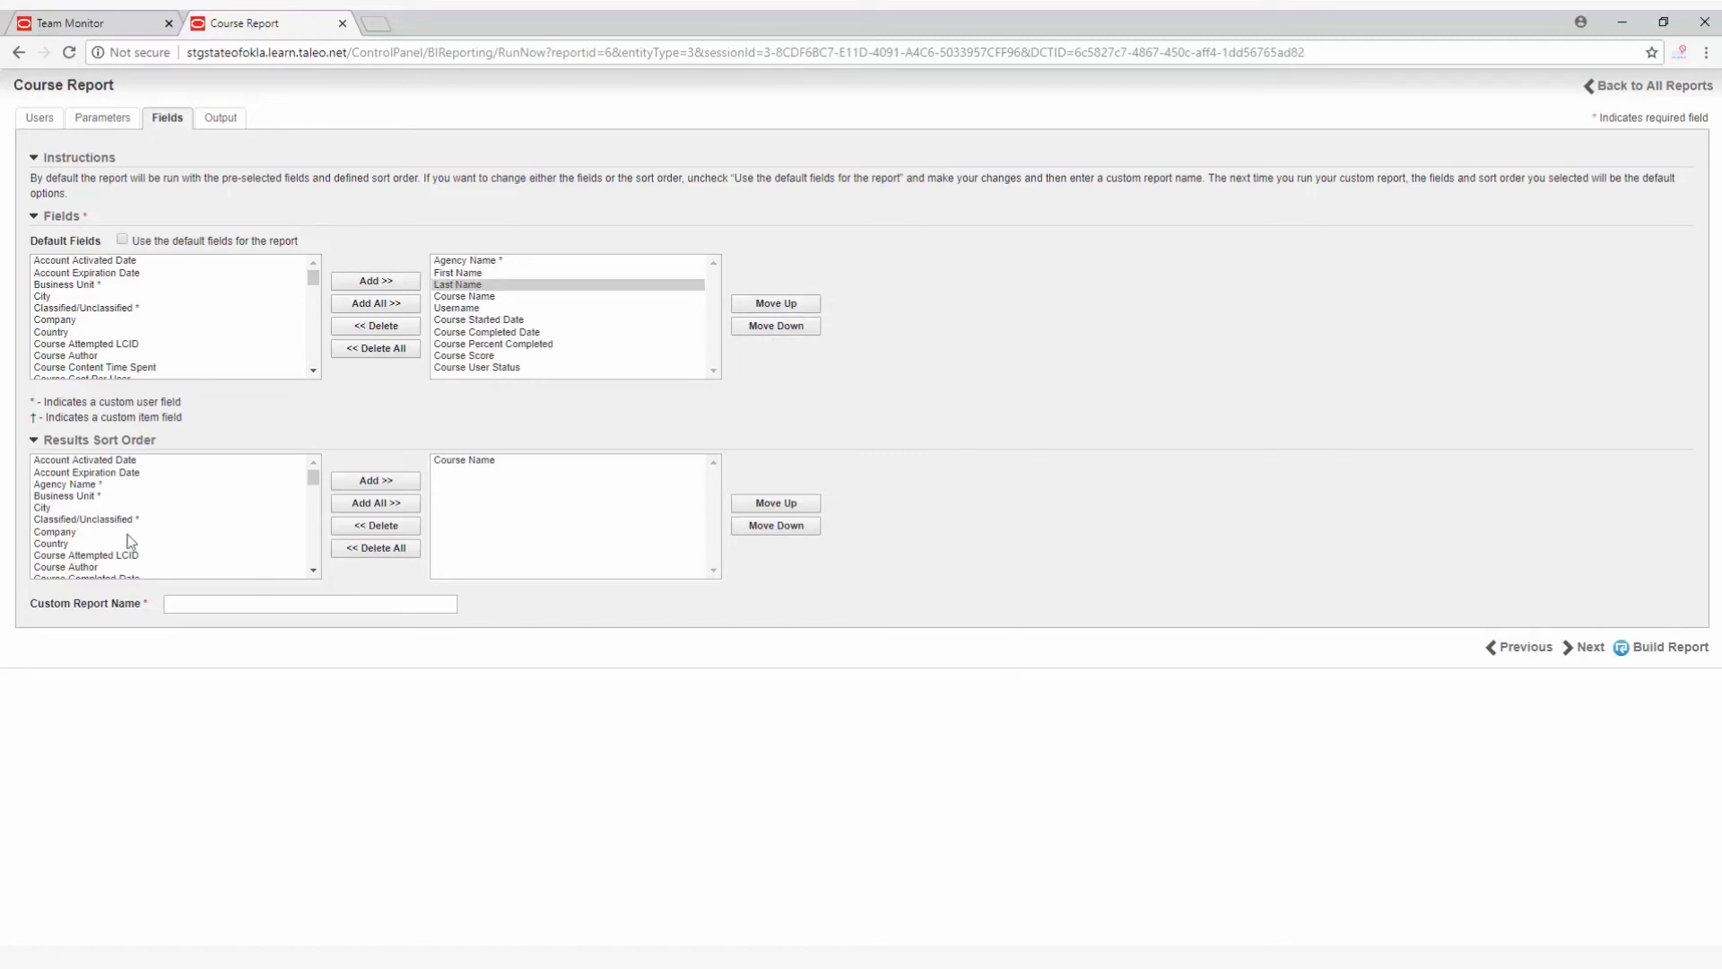
Add Agency Name to the results sort order and place it ahead of Course Name.
{"action": "left_click", "coordinate": [70, 485]}
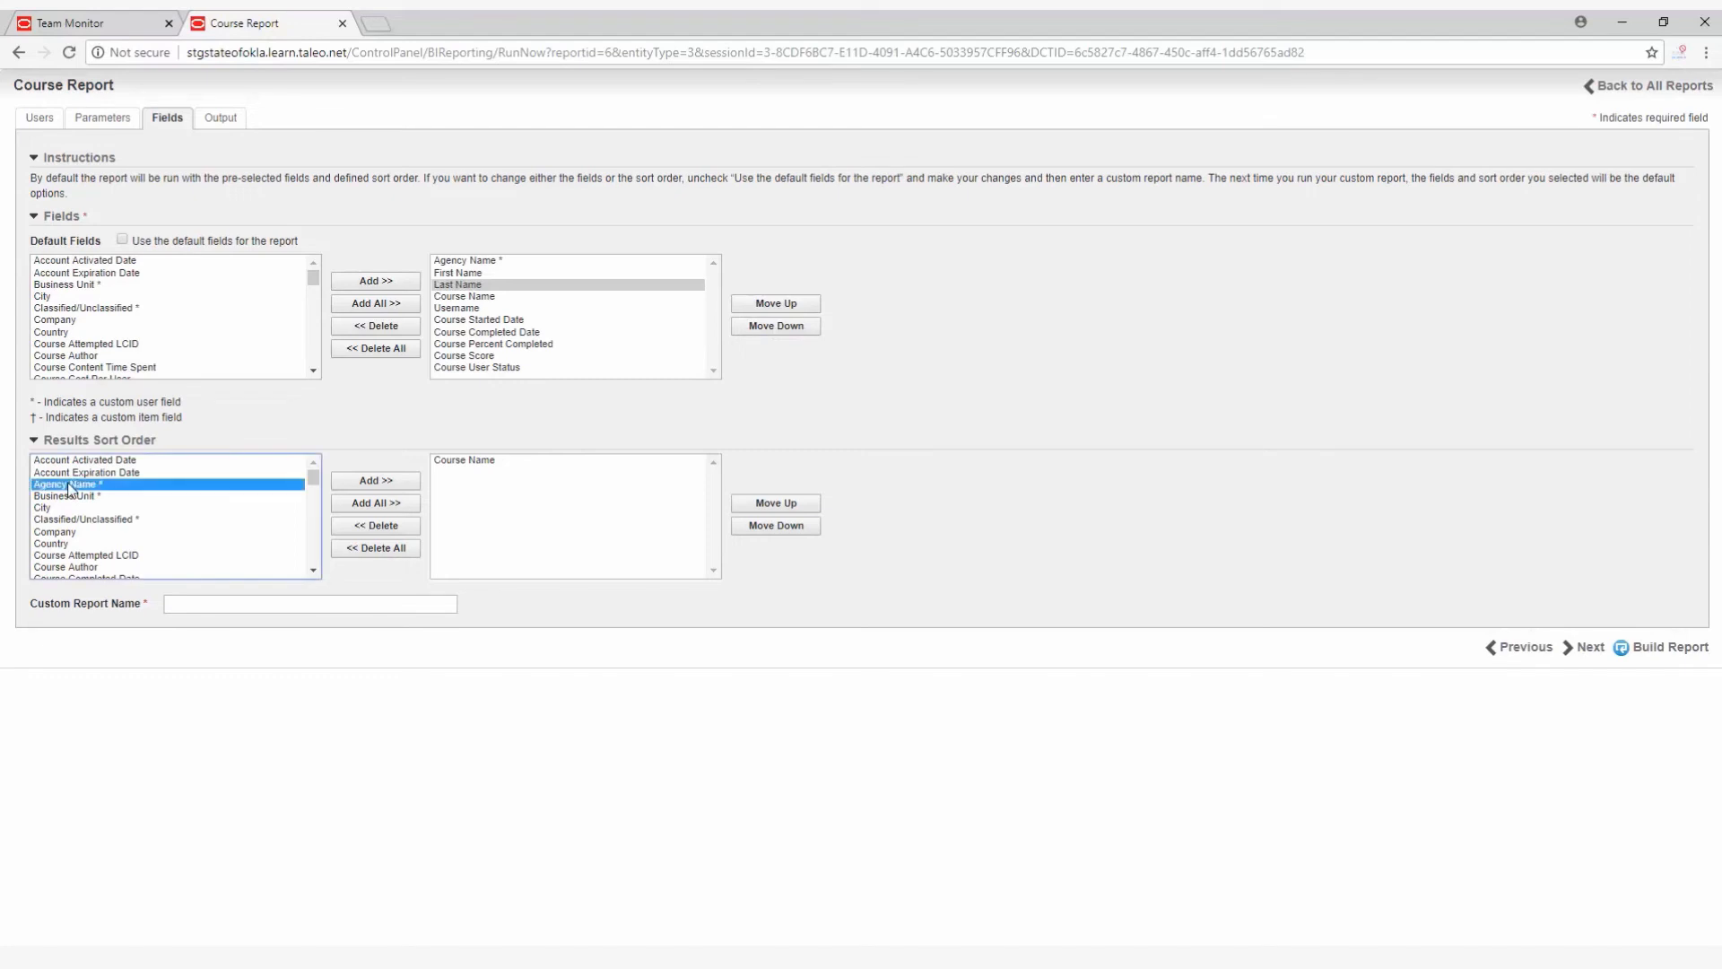
{"action": "left_click_drag", "start_coordinate": [358, 481], "coordinate": [357, 488]}
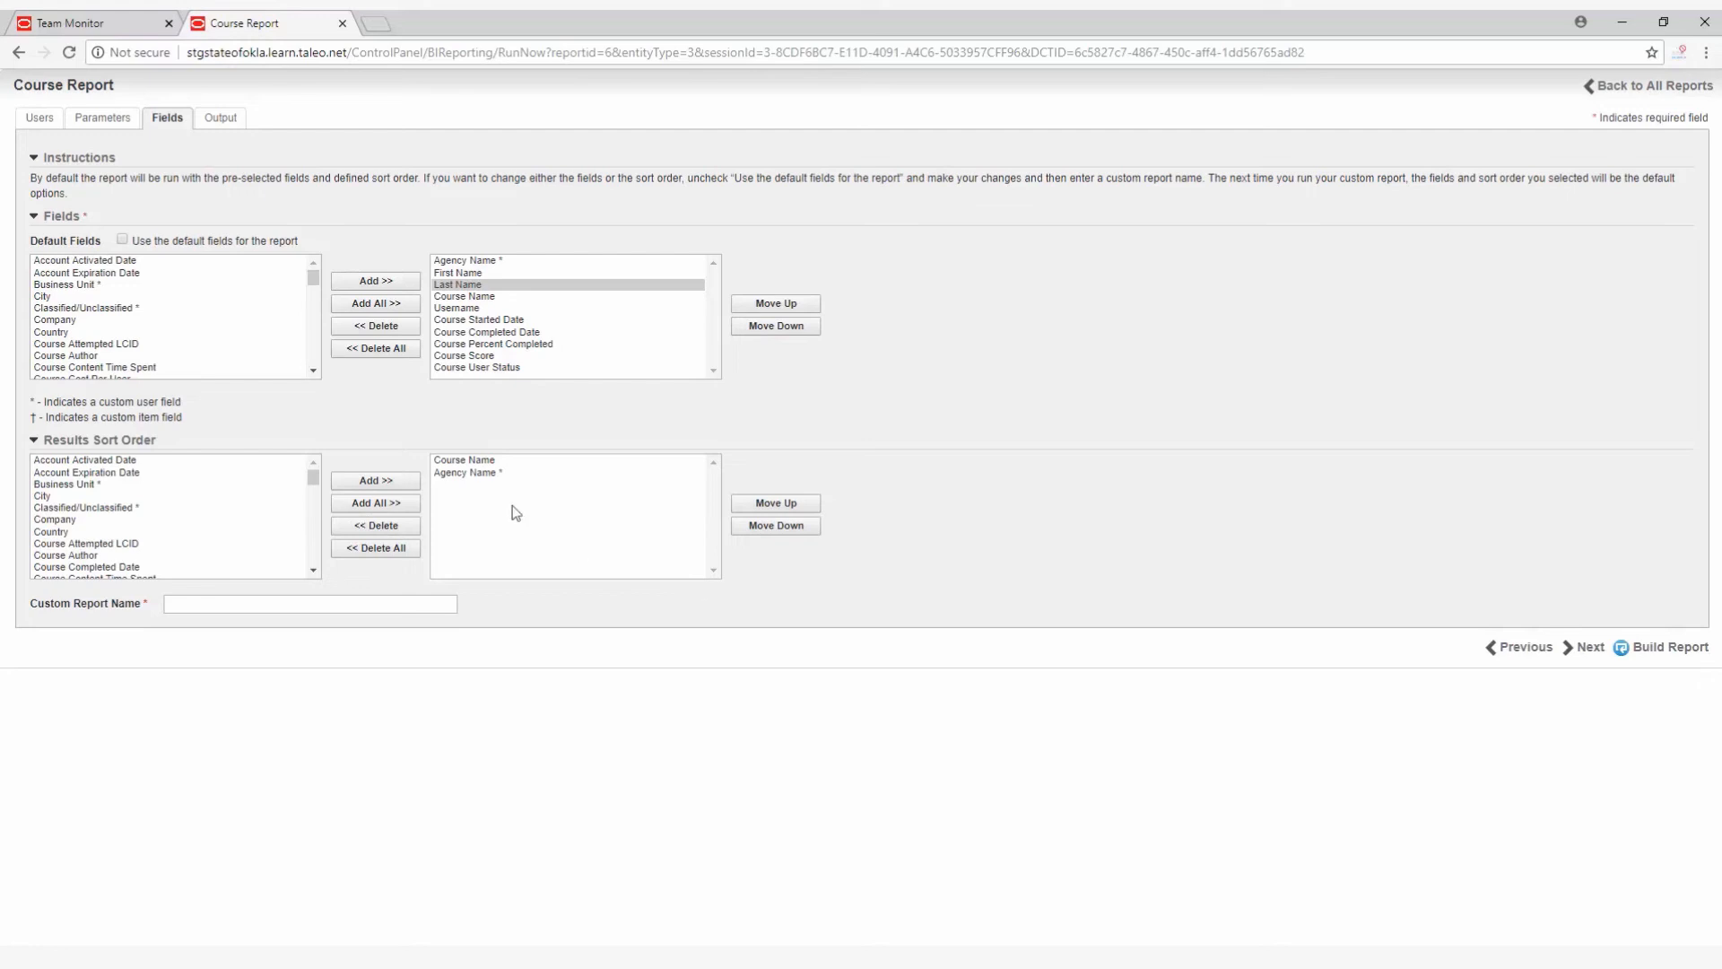
{"action": "left_click", "coordinate": [487, 474]}
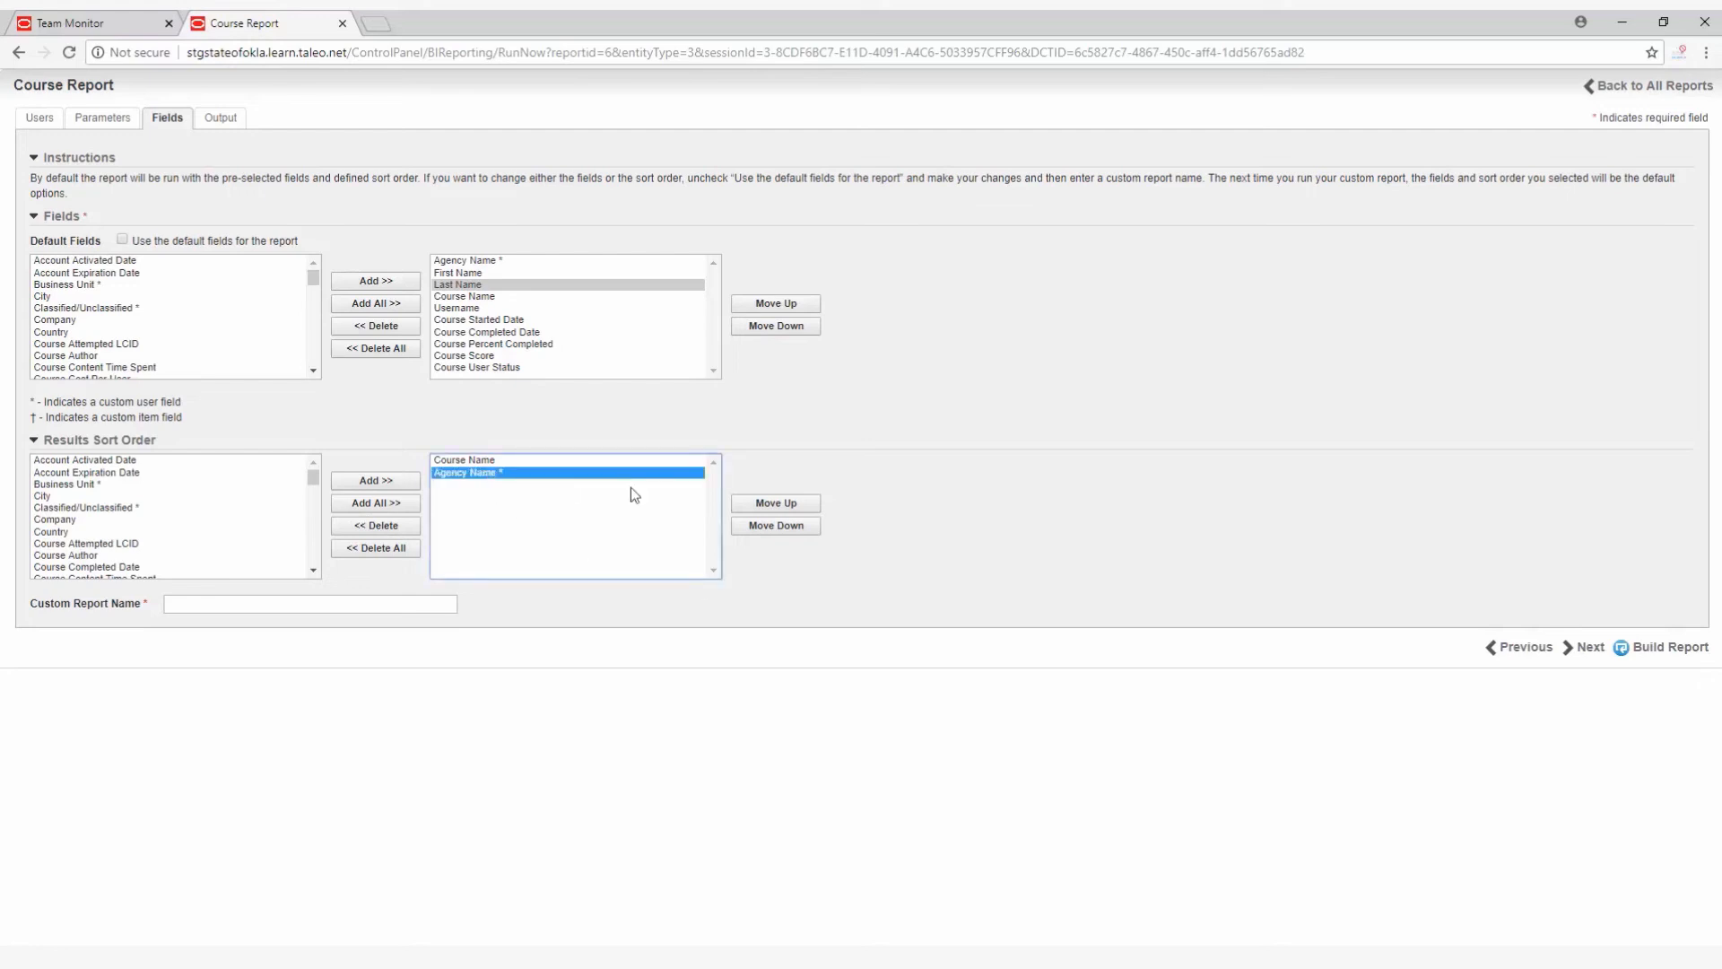
{"action": "left_click", "coordinate": [774, 504]}
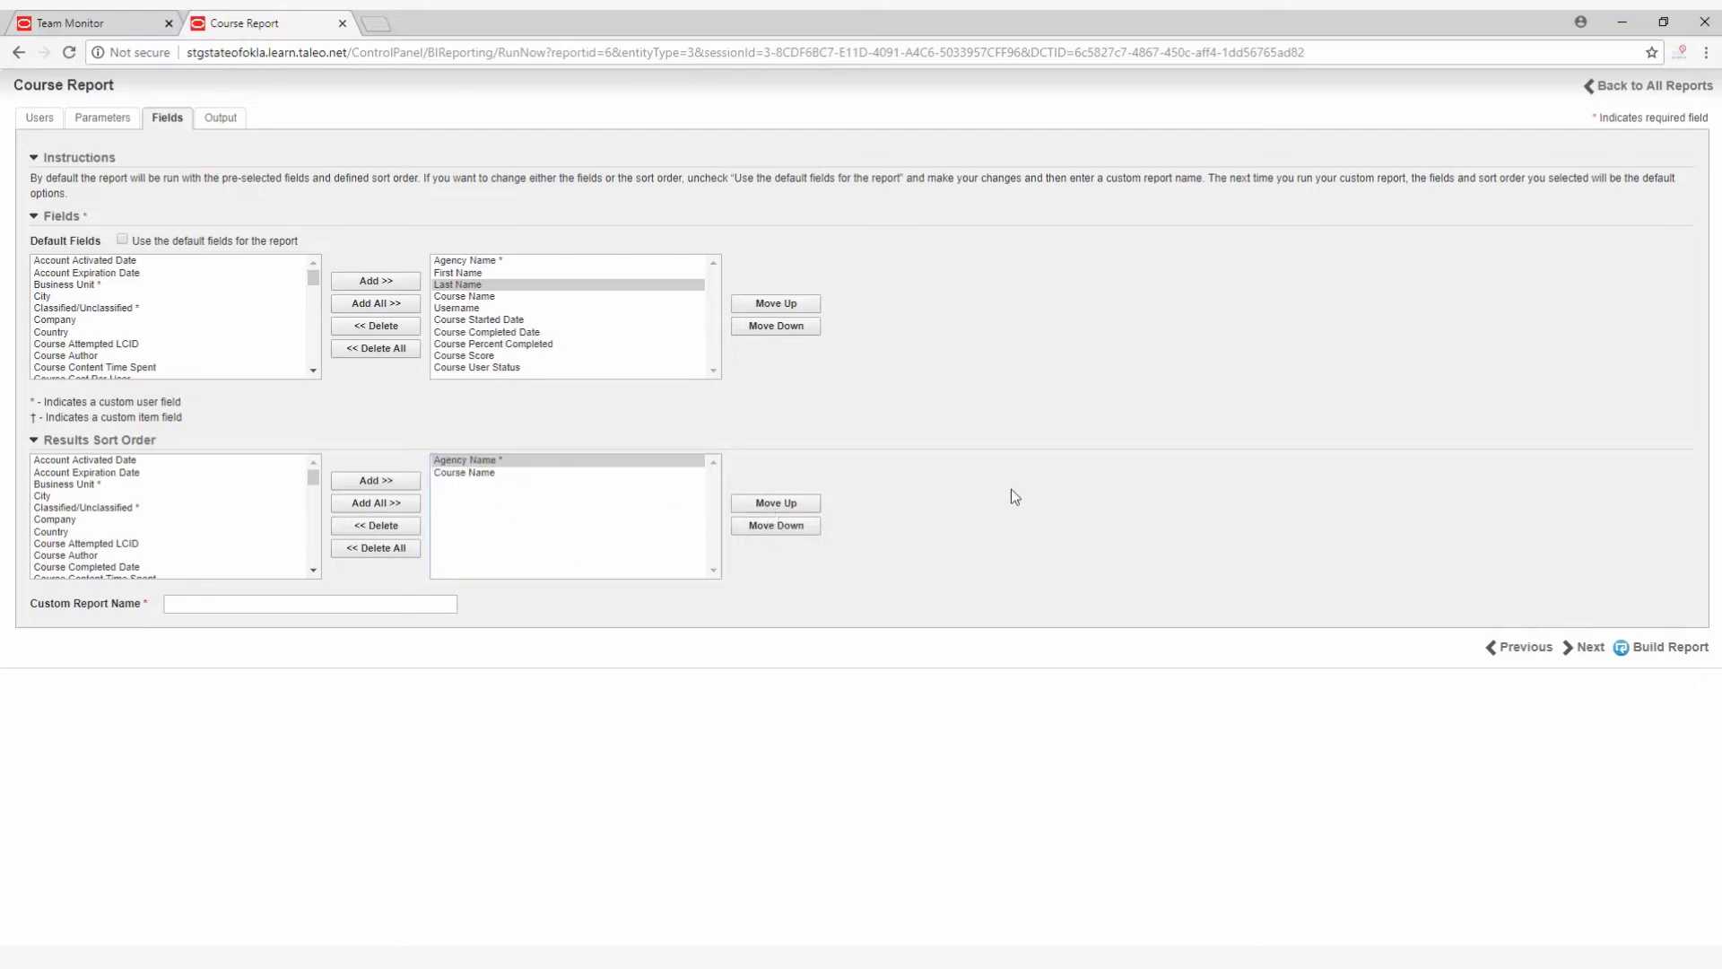
Enter a custom report name made of the owner's first name followed by "Custom Report".
{"action": "left_click", "coordinate": [243, 602]}
{"action": "type", "text": "Lind"}
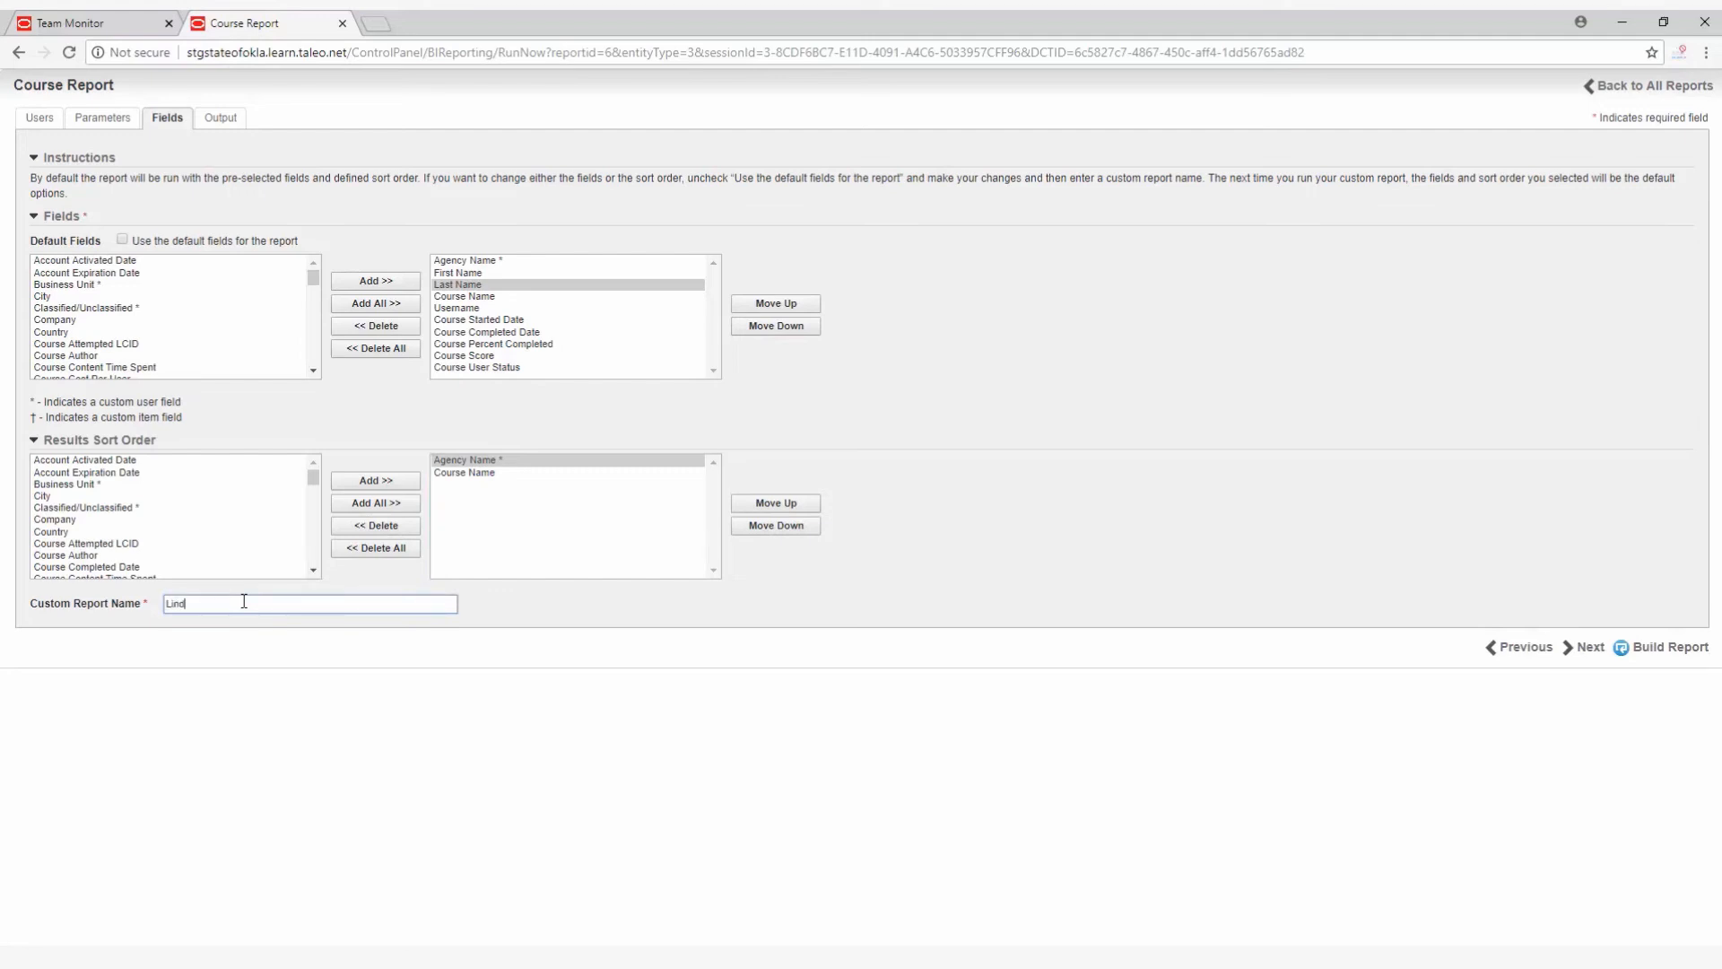
{"action": "type", "text": "as Custom Report"}
Set the report's output format to XLS and build the custom report.
{"action": "left_click", "coordinate": [235, 124]}
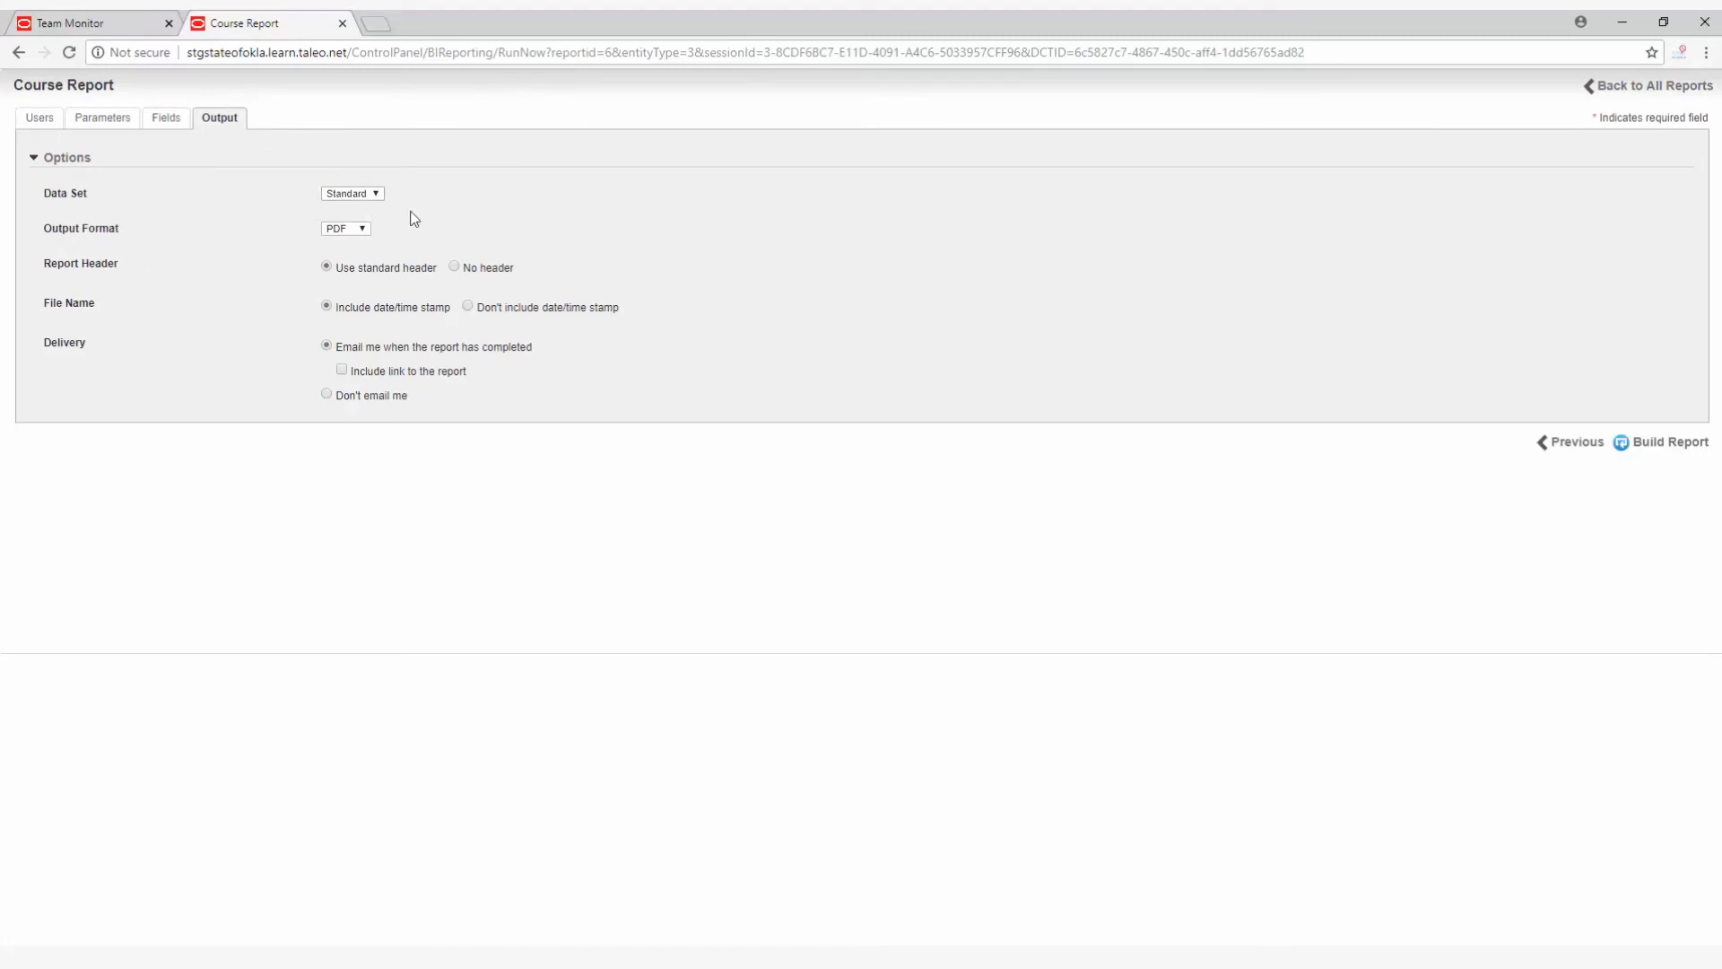
{"action": "left_click", "coordinate": [364, 231]}
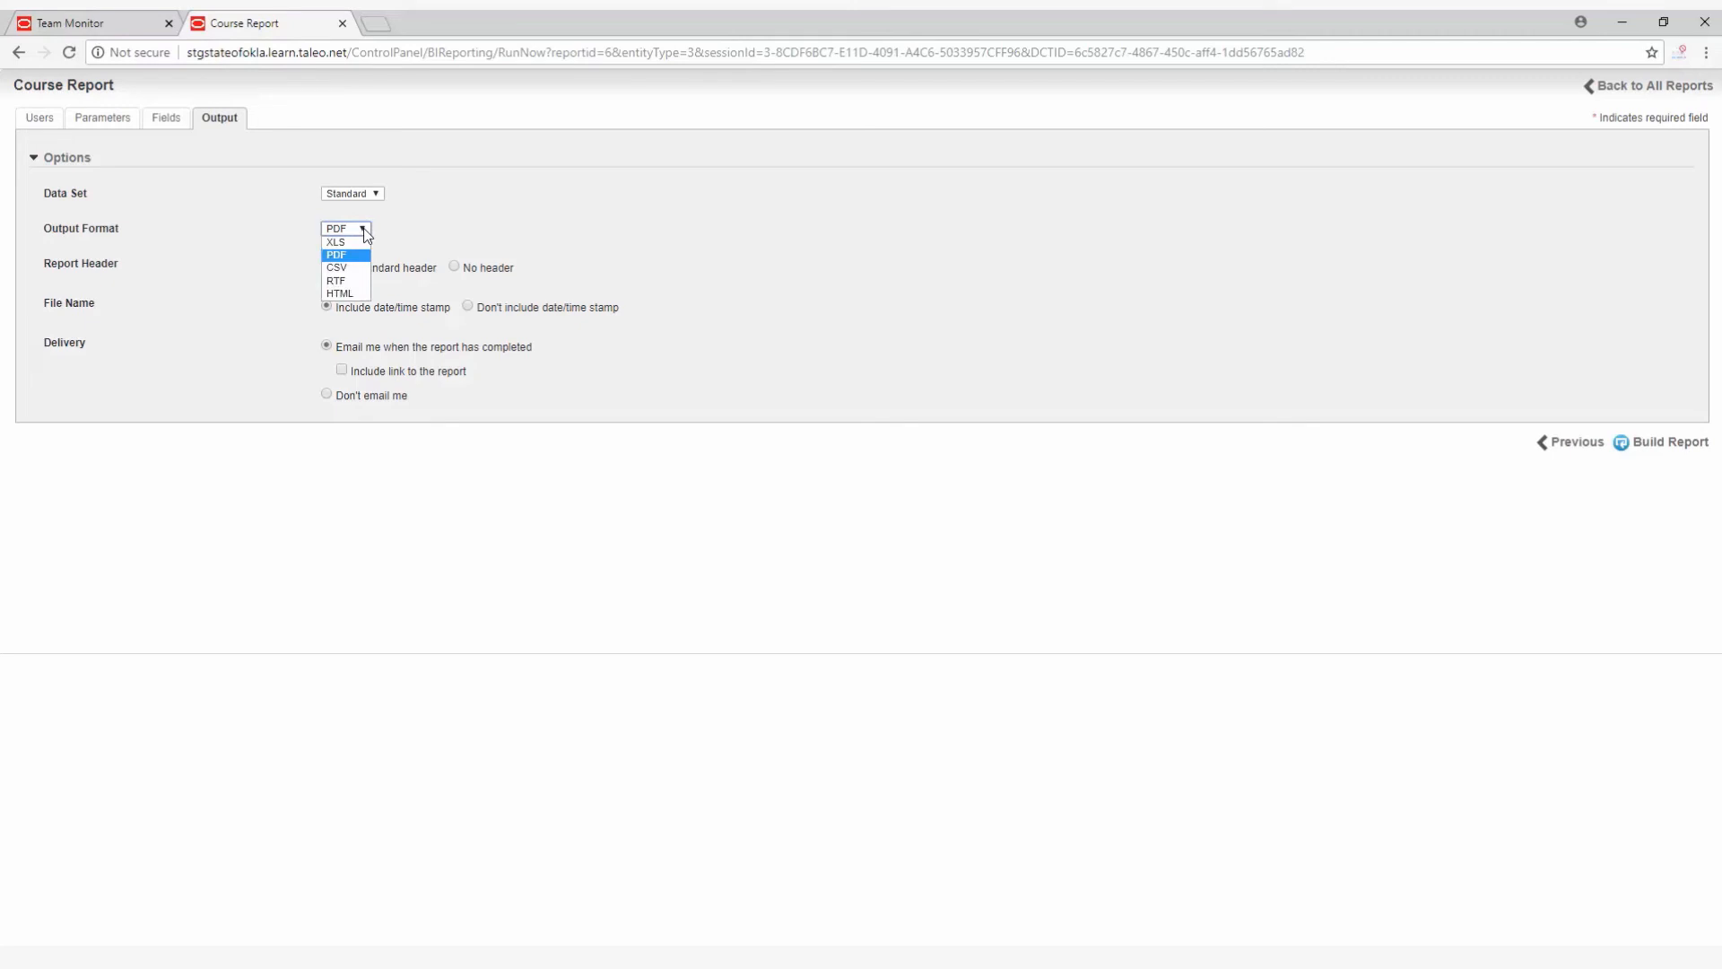
{"action": "left_click", "coordinate": [347, 244]}
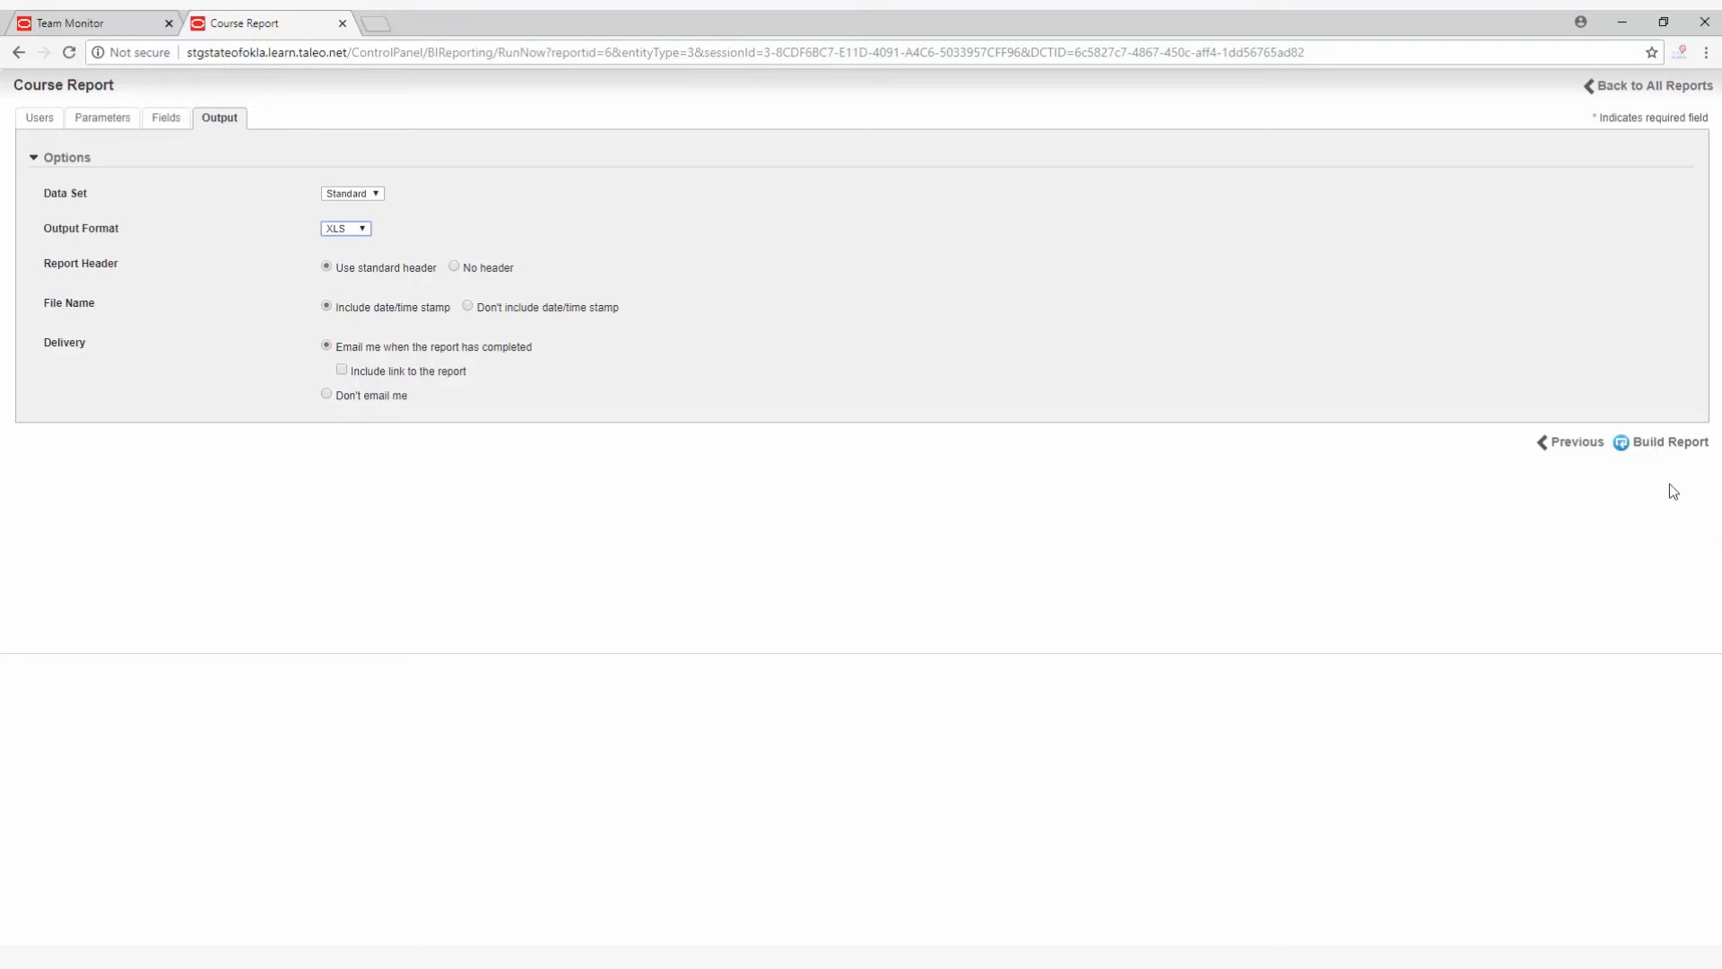
{"action": "left_click", "coordinate": [1646, 449]}
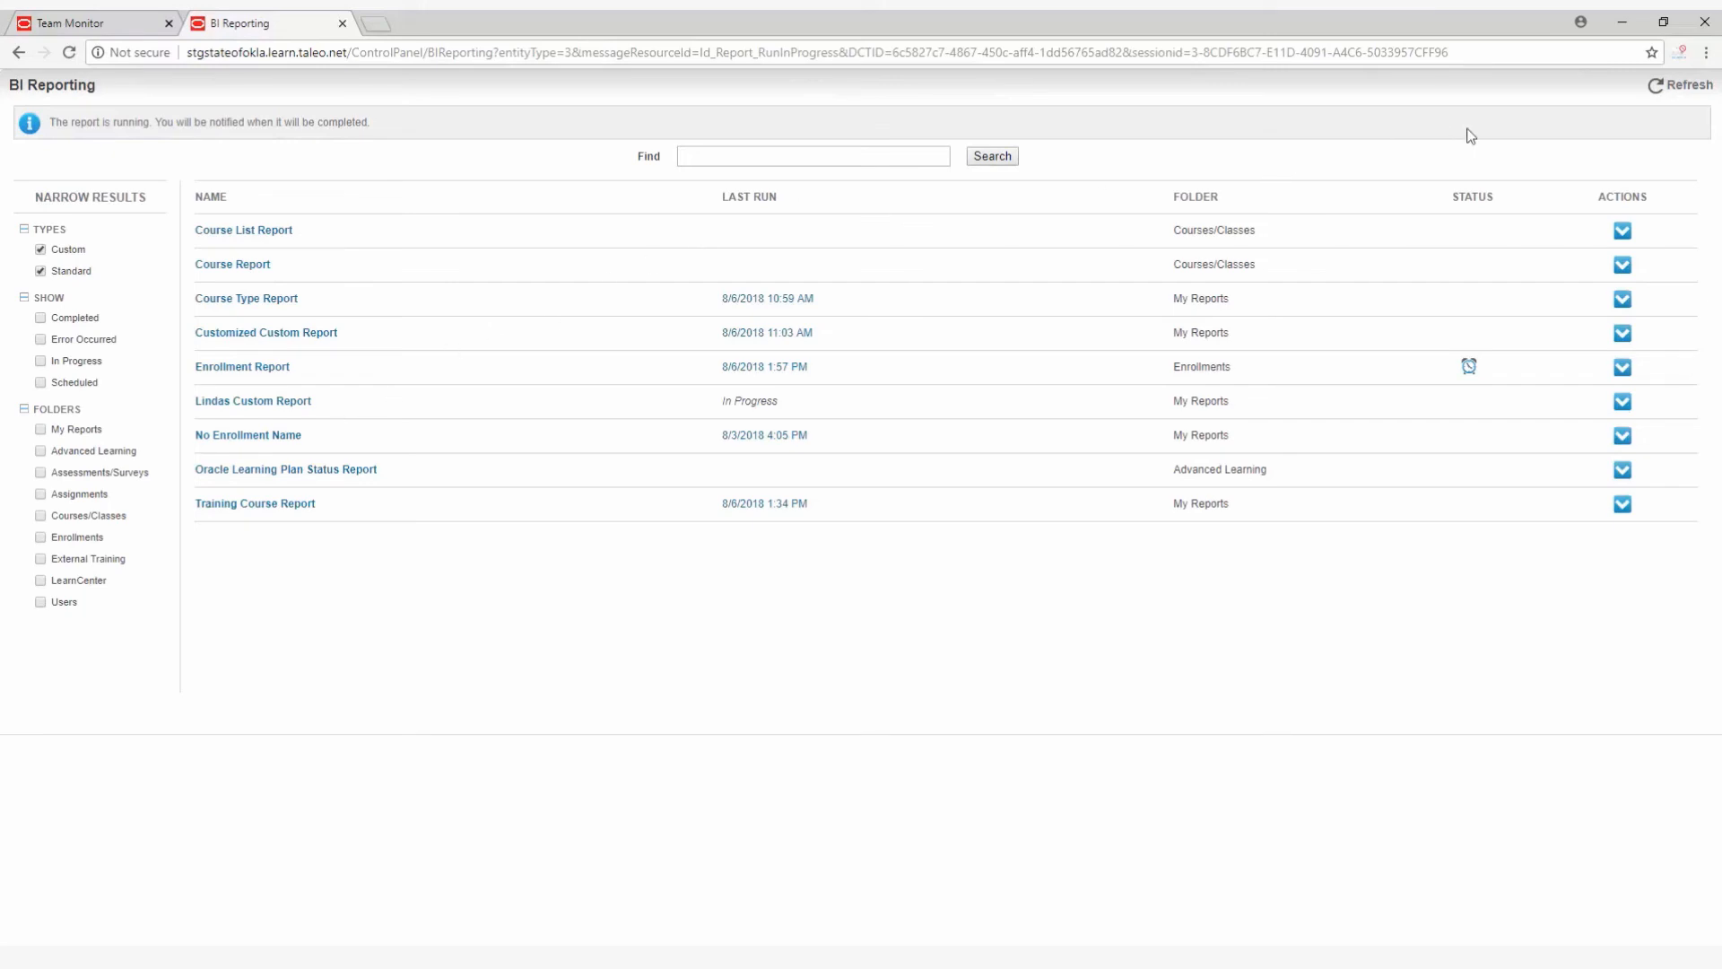
Download the newly built custom report from the refreshed report list, and review it in Excel before closing the workbook.
{"action": "left_click", "coordinate": [1692, 88]}
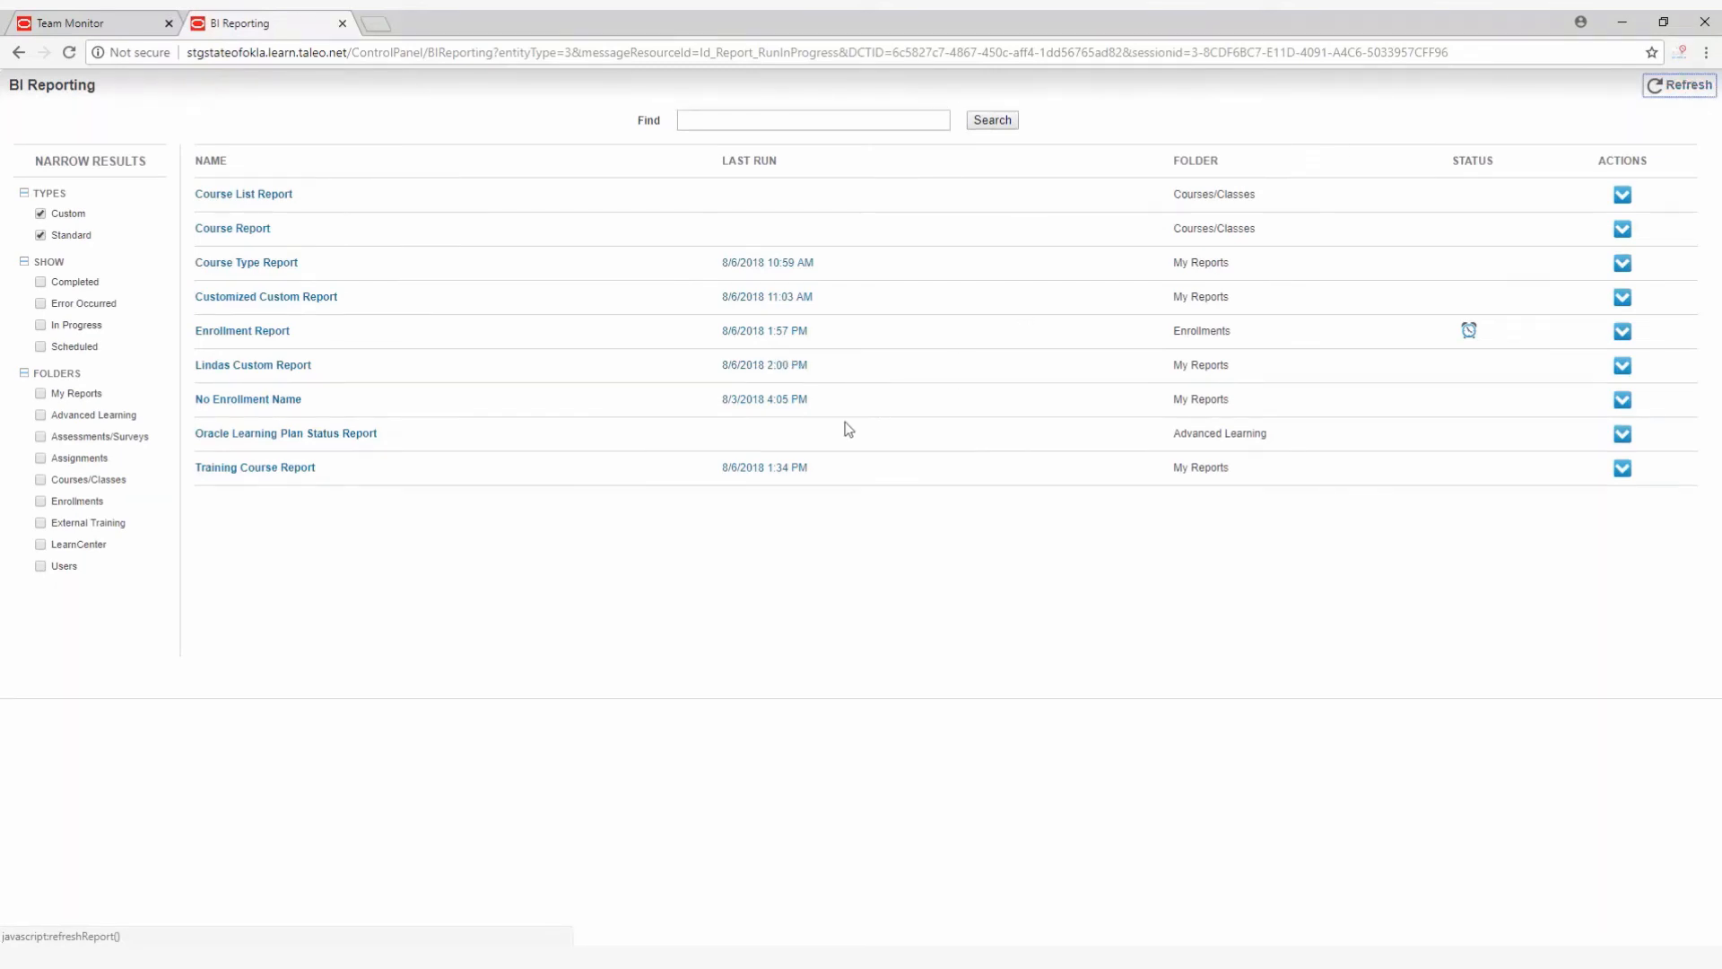
{"action": "left_click", "coordinate": [737, 366]}
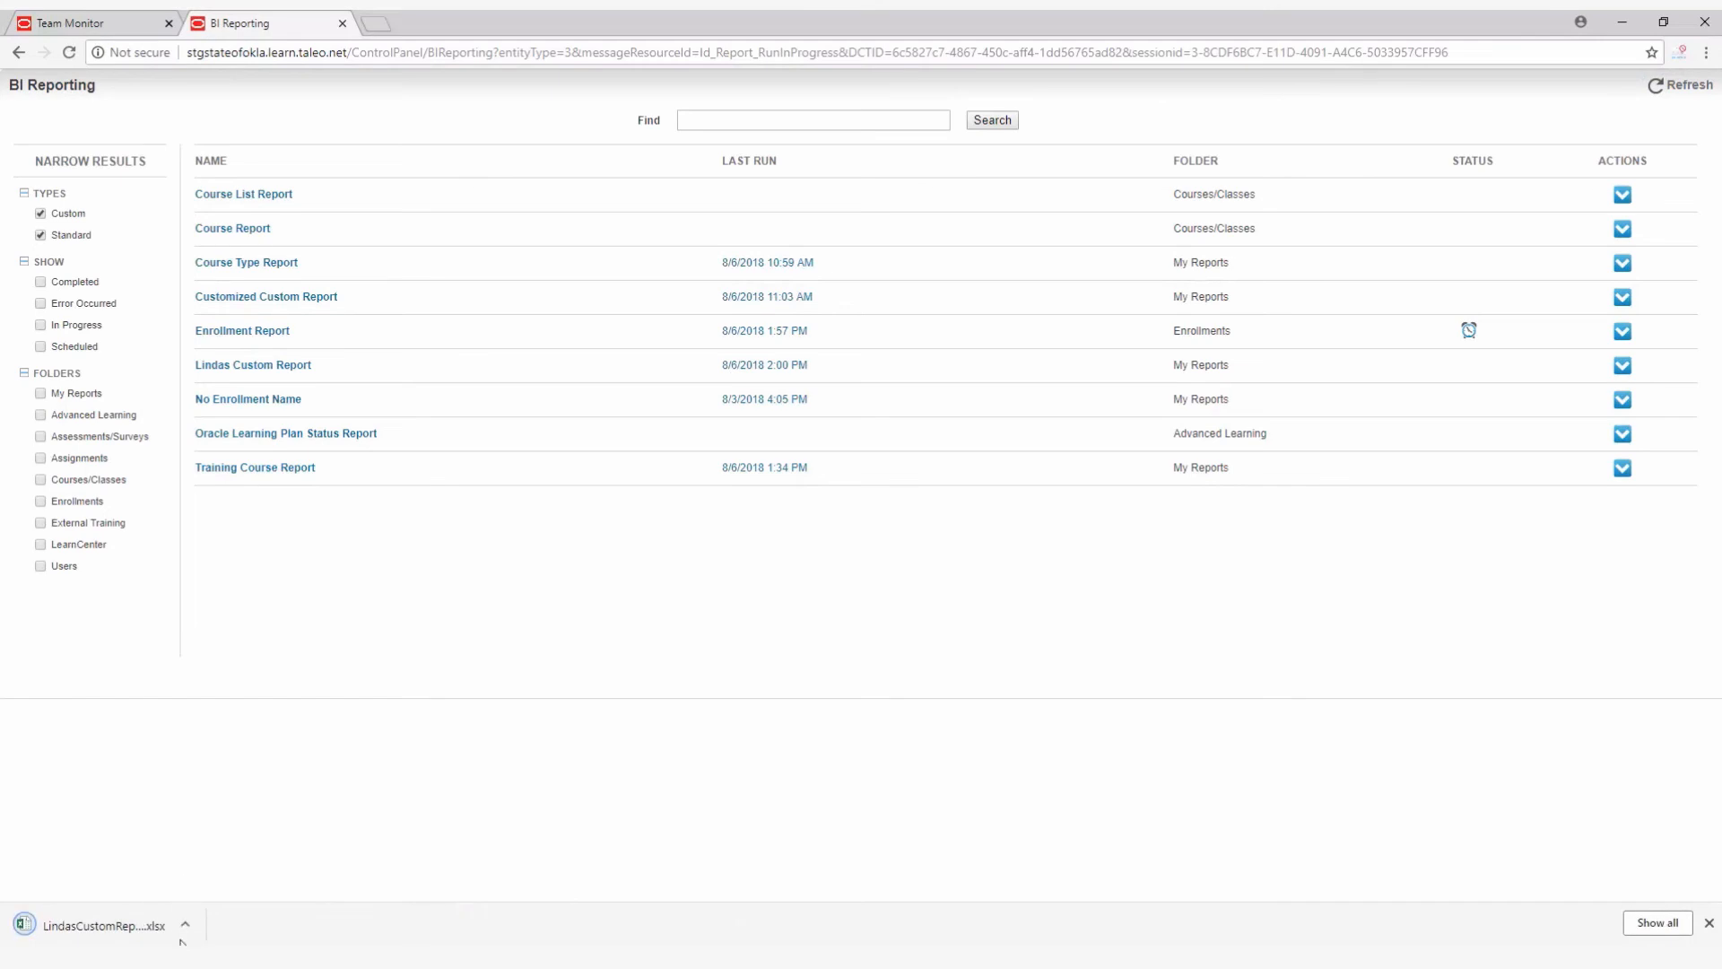
{"action": "left_click", "coordinate": [185, 931]}
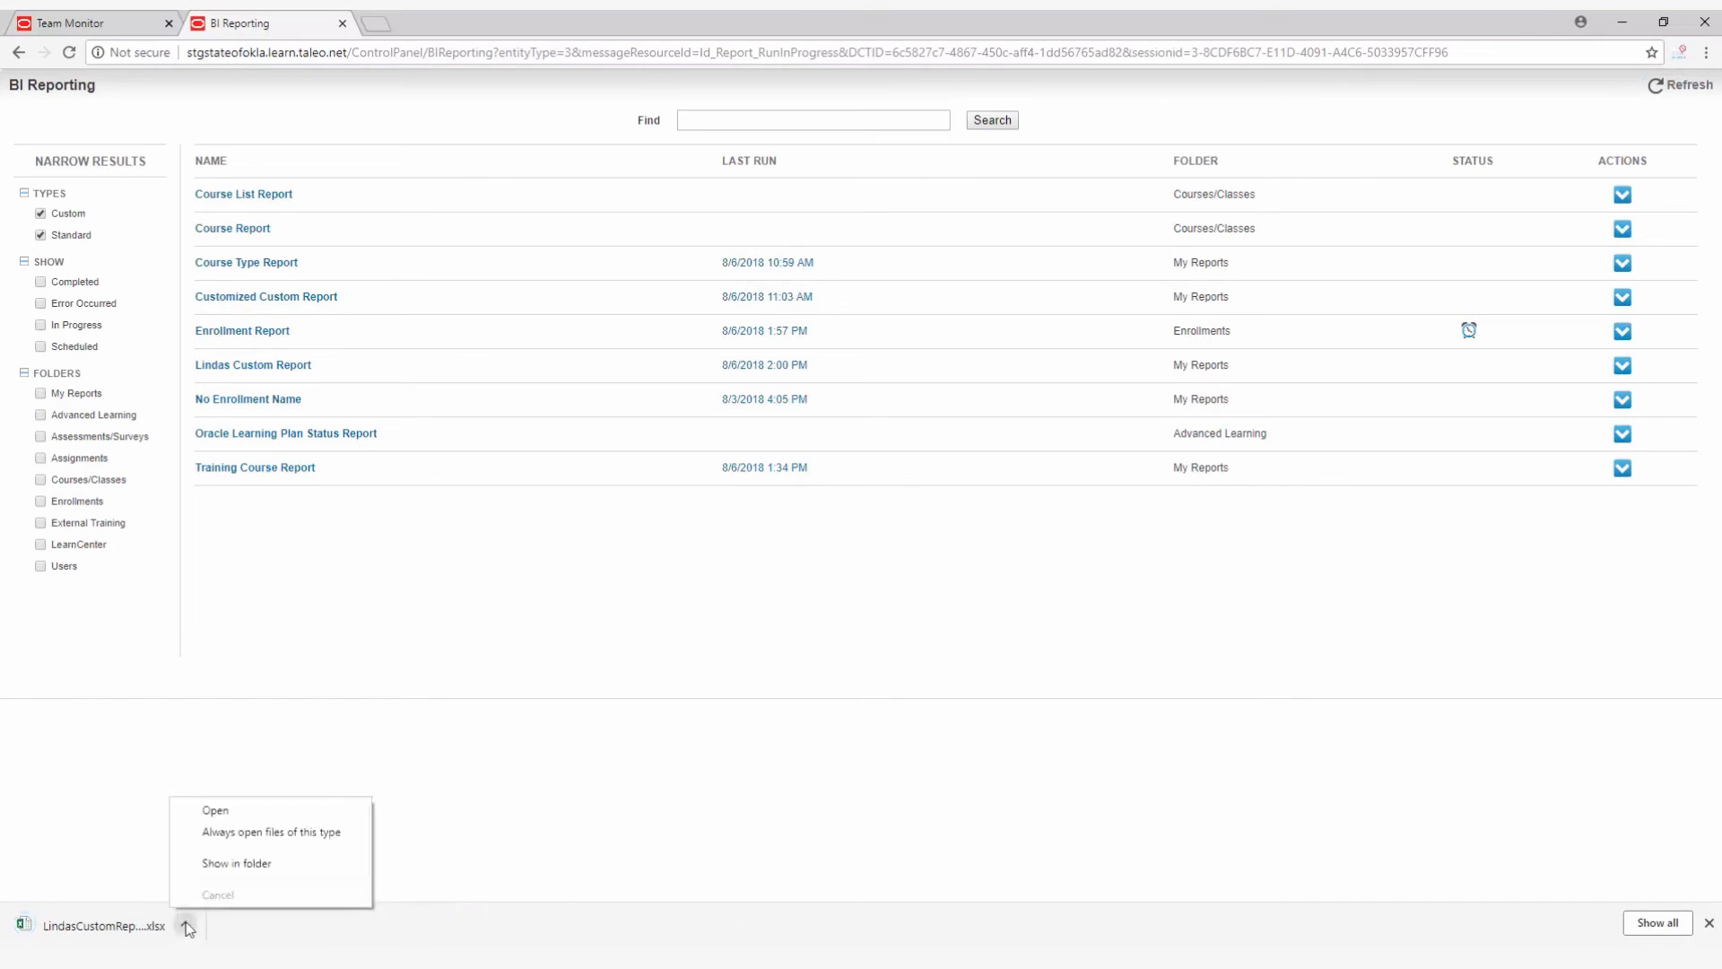
{"action": "left_click", "coordinate": [224, 815]}
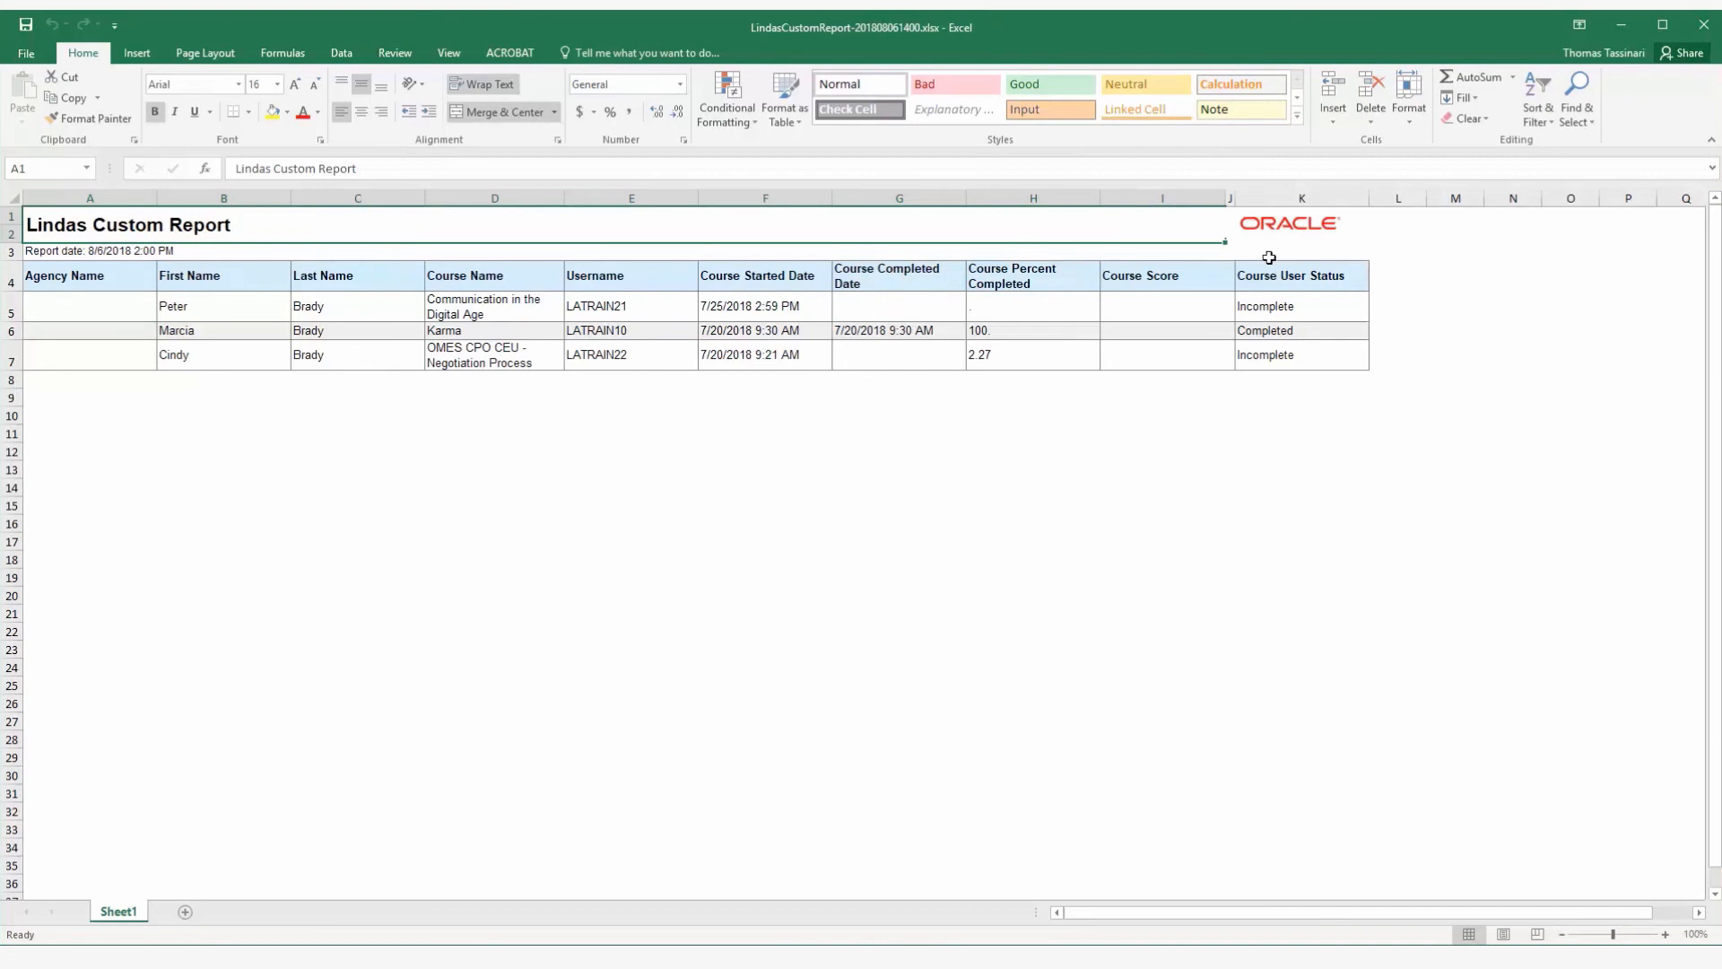
{"action": "left_click", "coordinate": [1705, 25]}
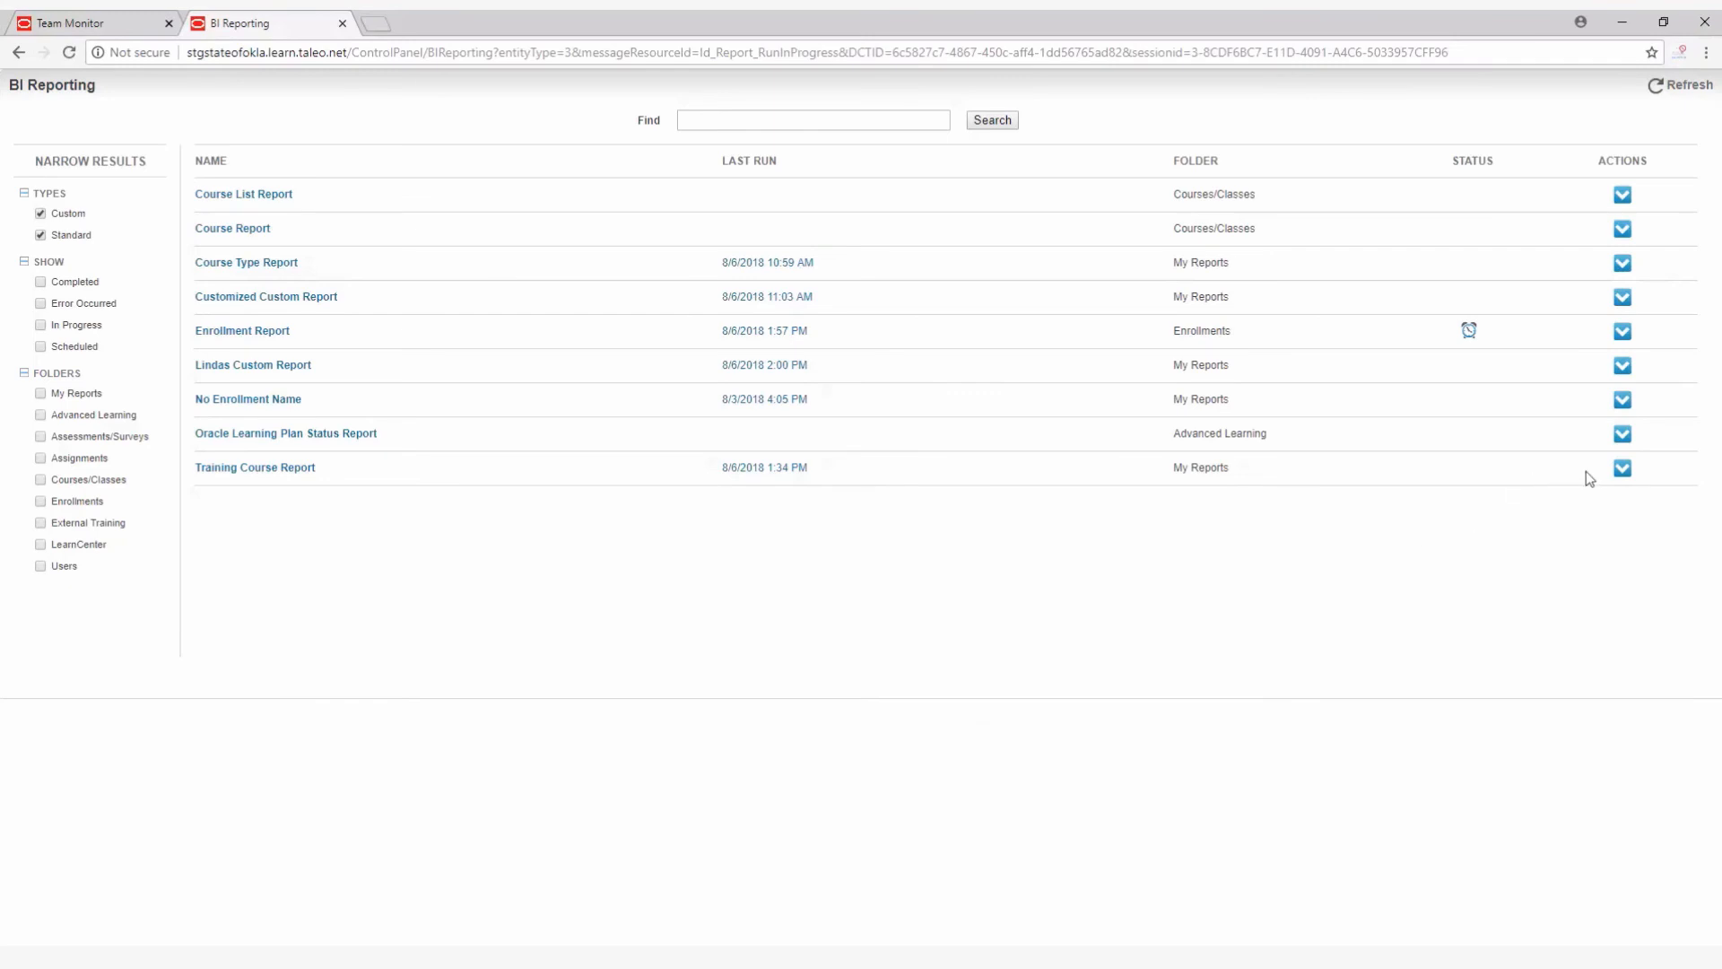
Open the schedule settings of the No Enrollment Name report and set its start time to 22.
{"action": "left_click", "coordinate": [1621, 401]}
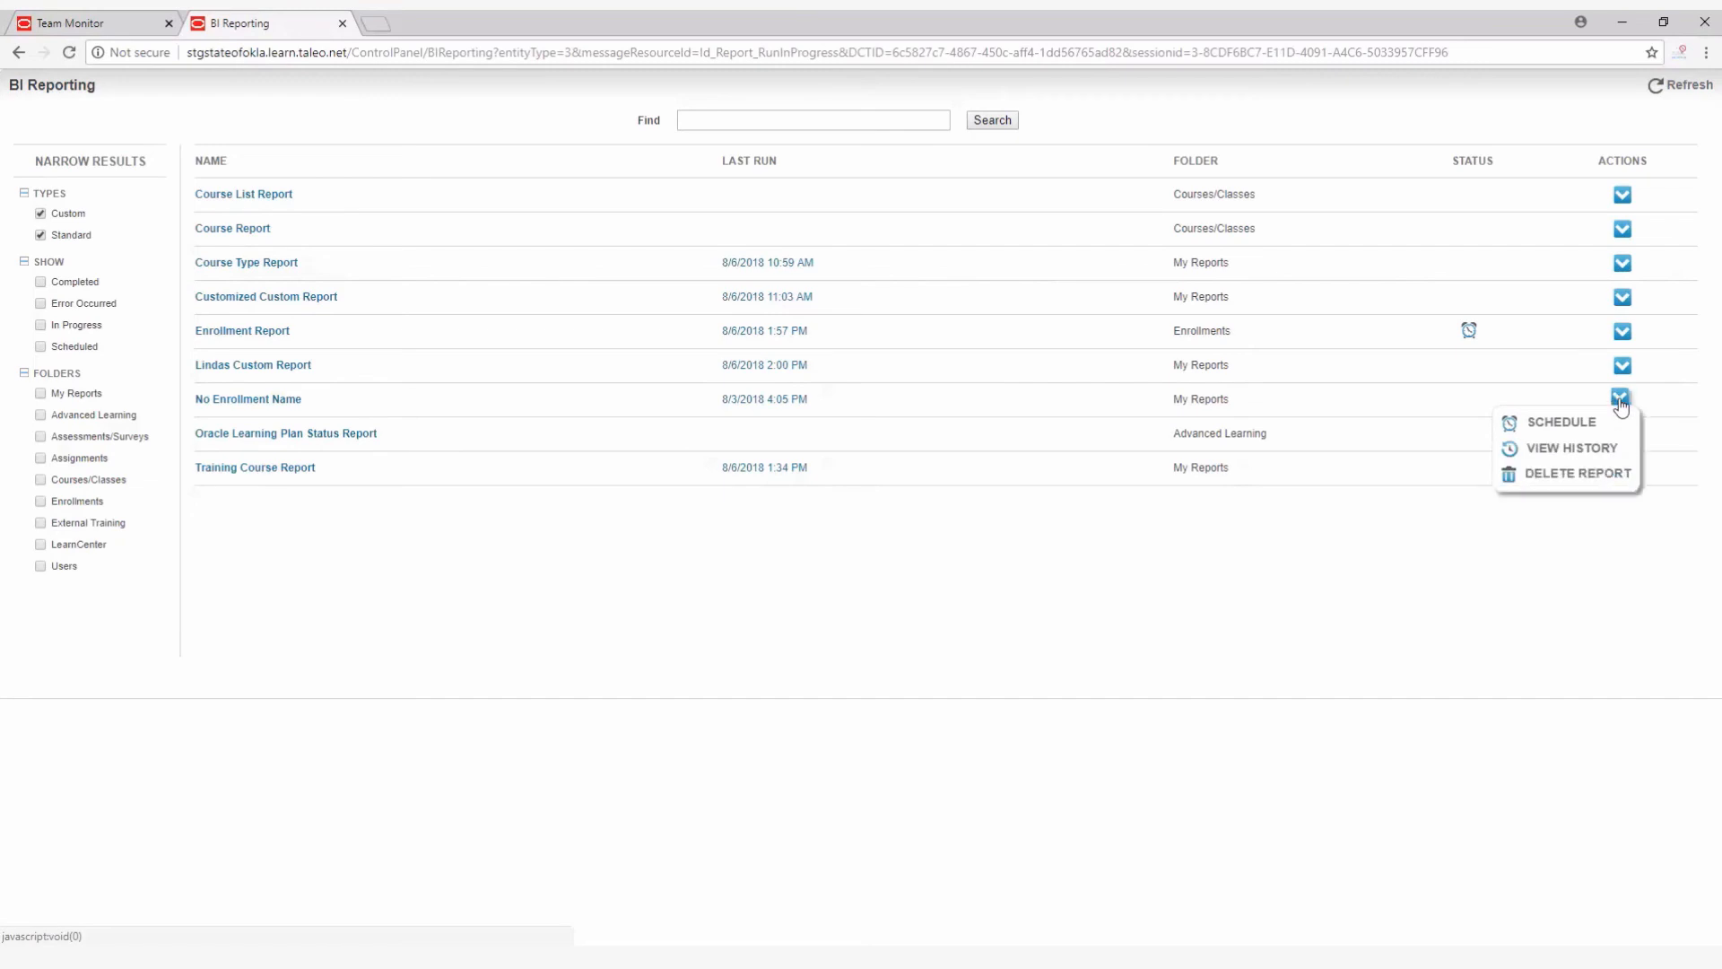
{"action": "left_click", "coordinate": [1558, 422]}
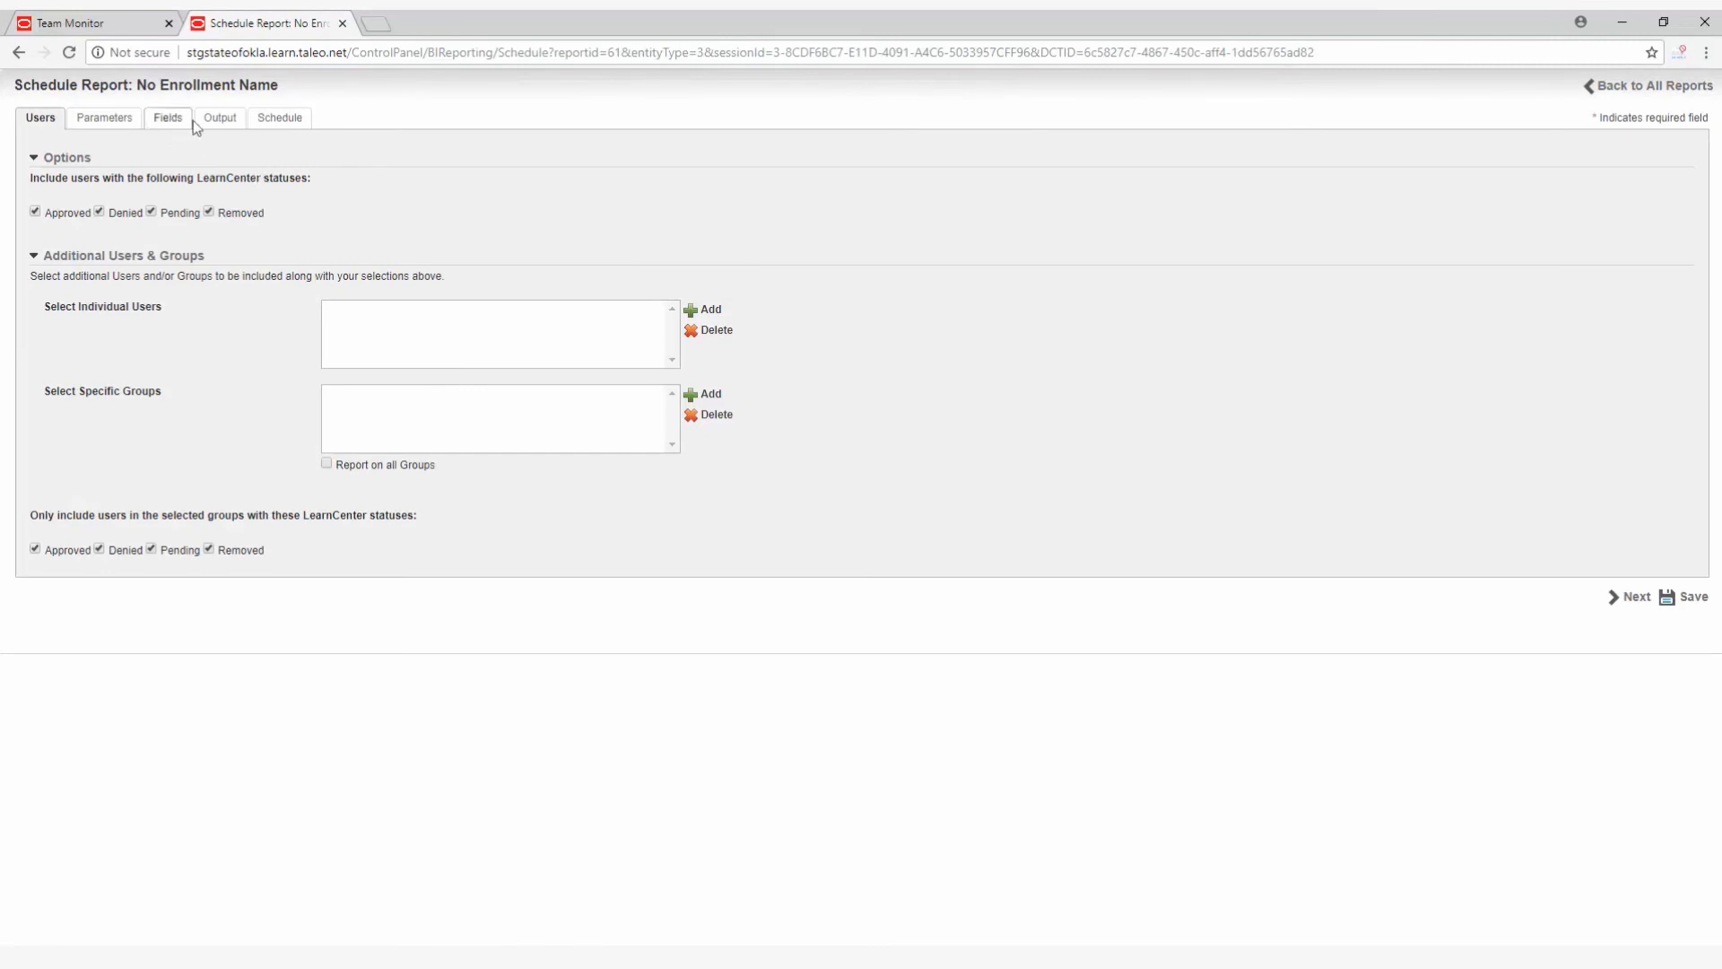
{"action": "left_click", "coordinate": [288, 122]}
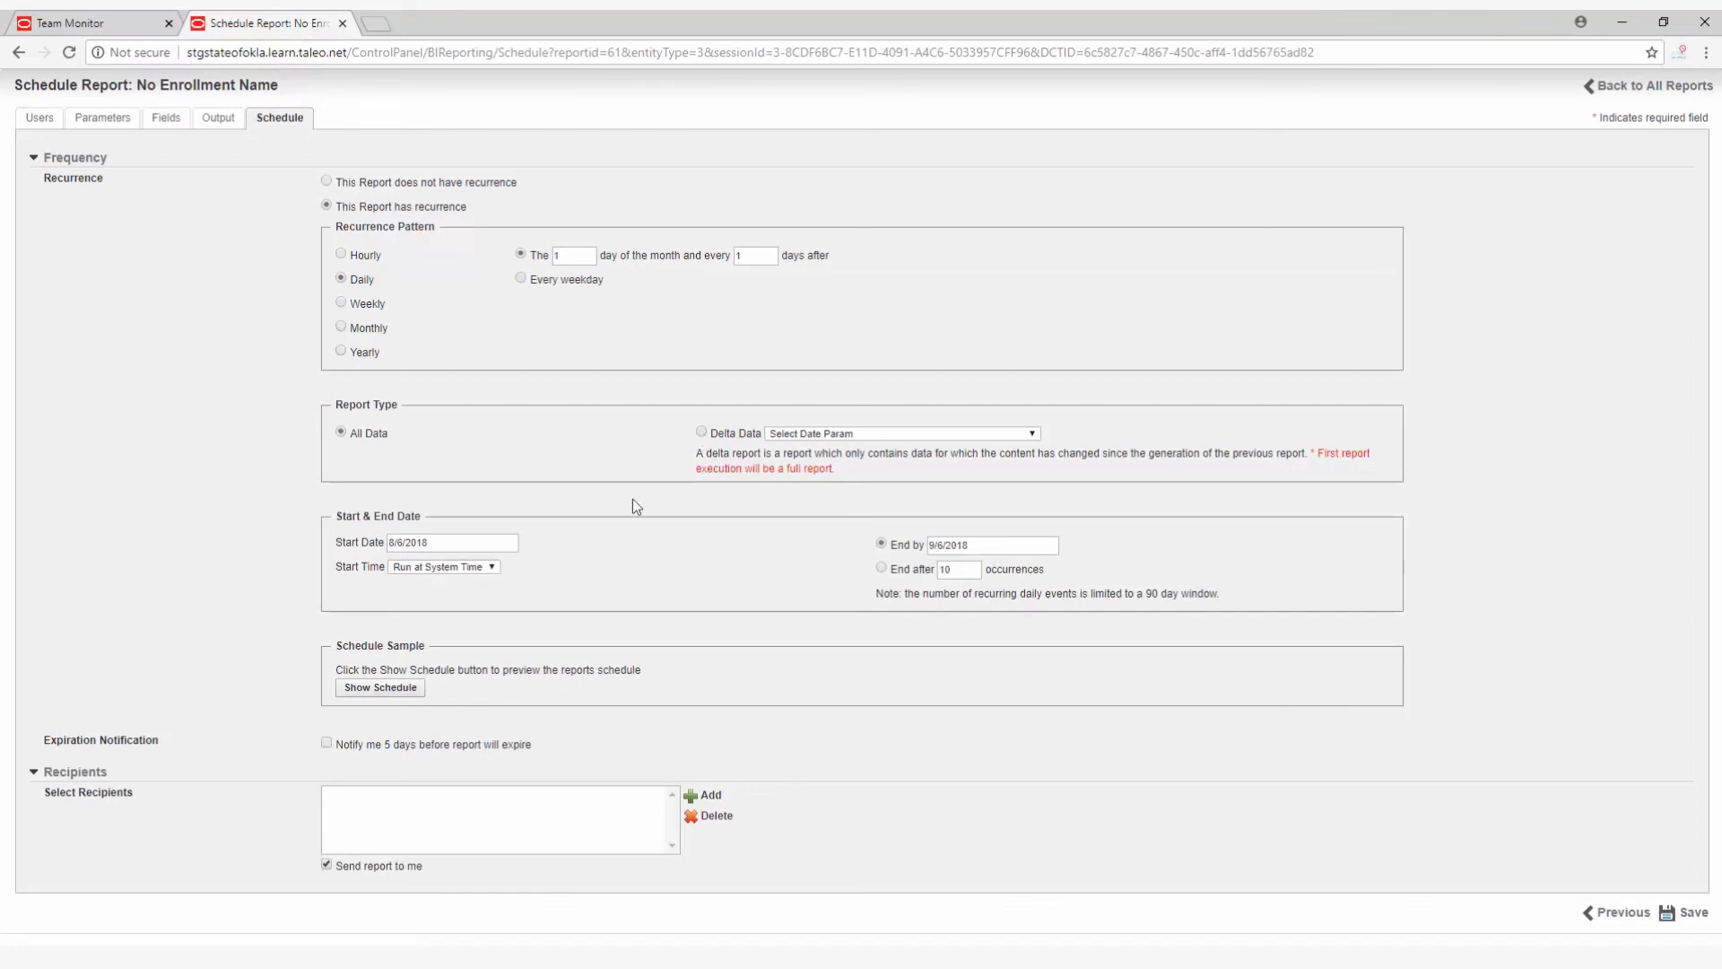
{"action": "left_click", "coordinate": [493, 568]}
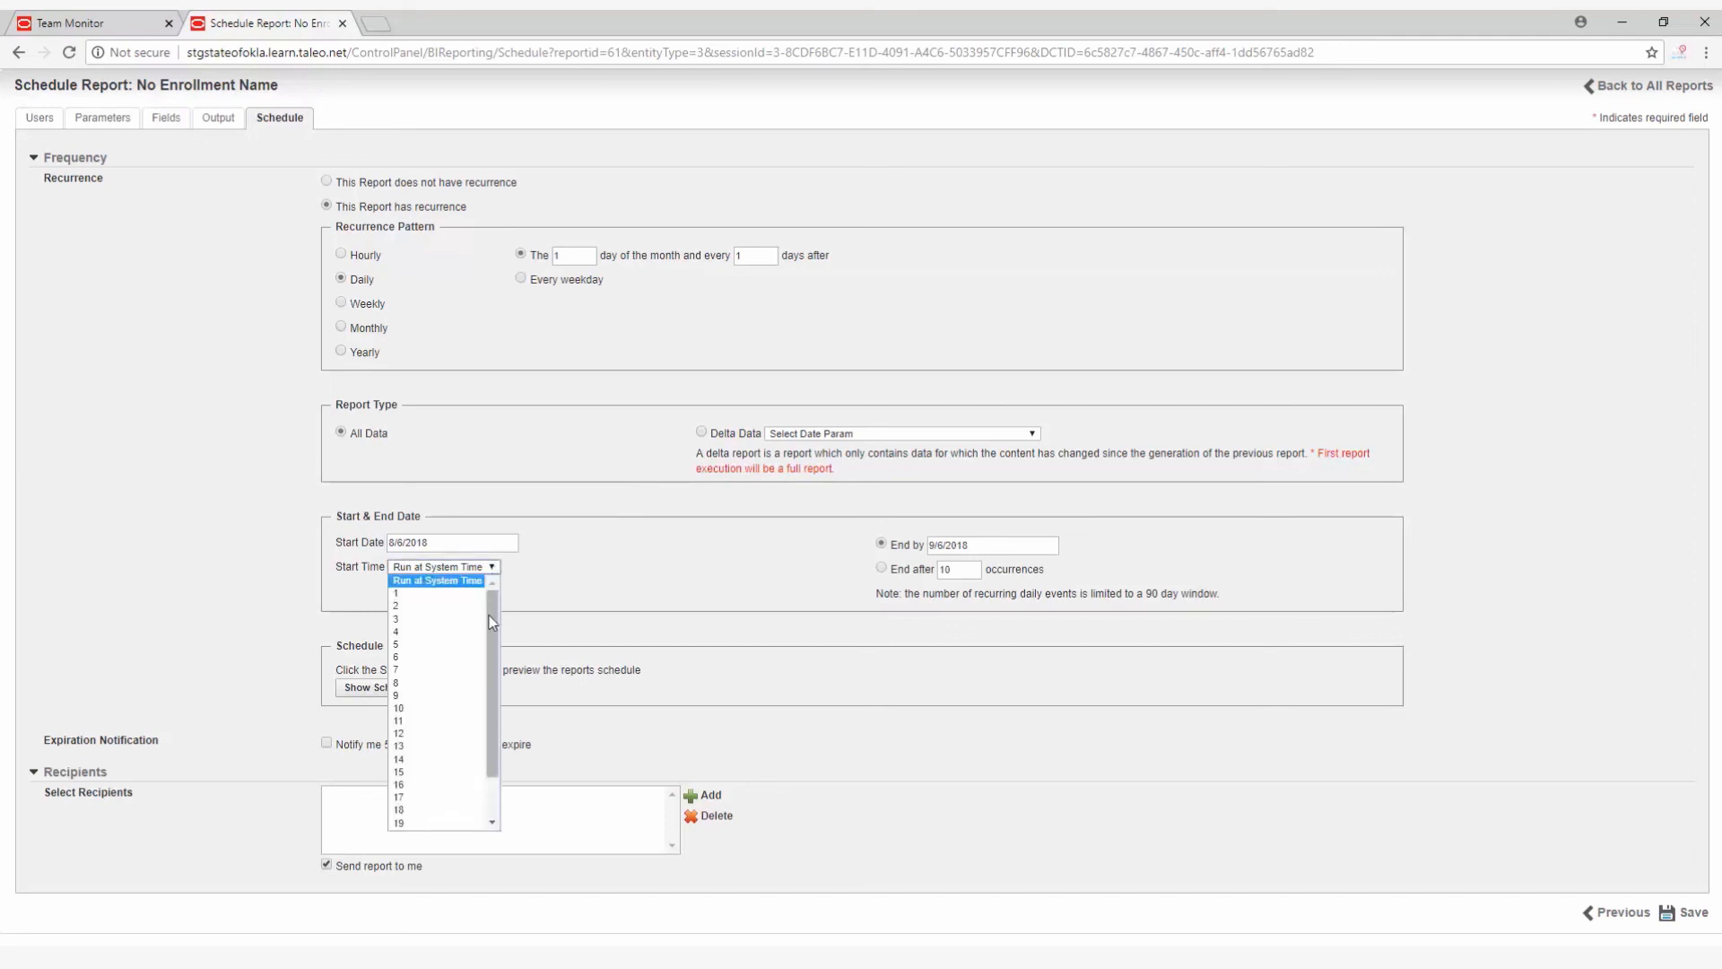
{"action": "left_click_drag", "start_coordinate": [492, 621], "coordinate": [491, 695]}
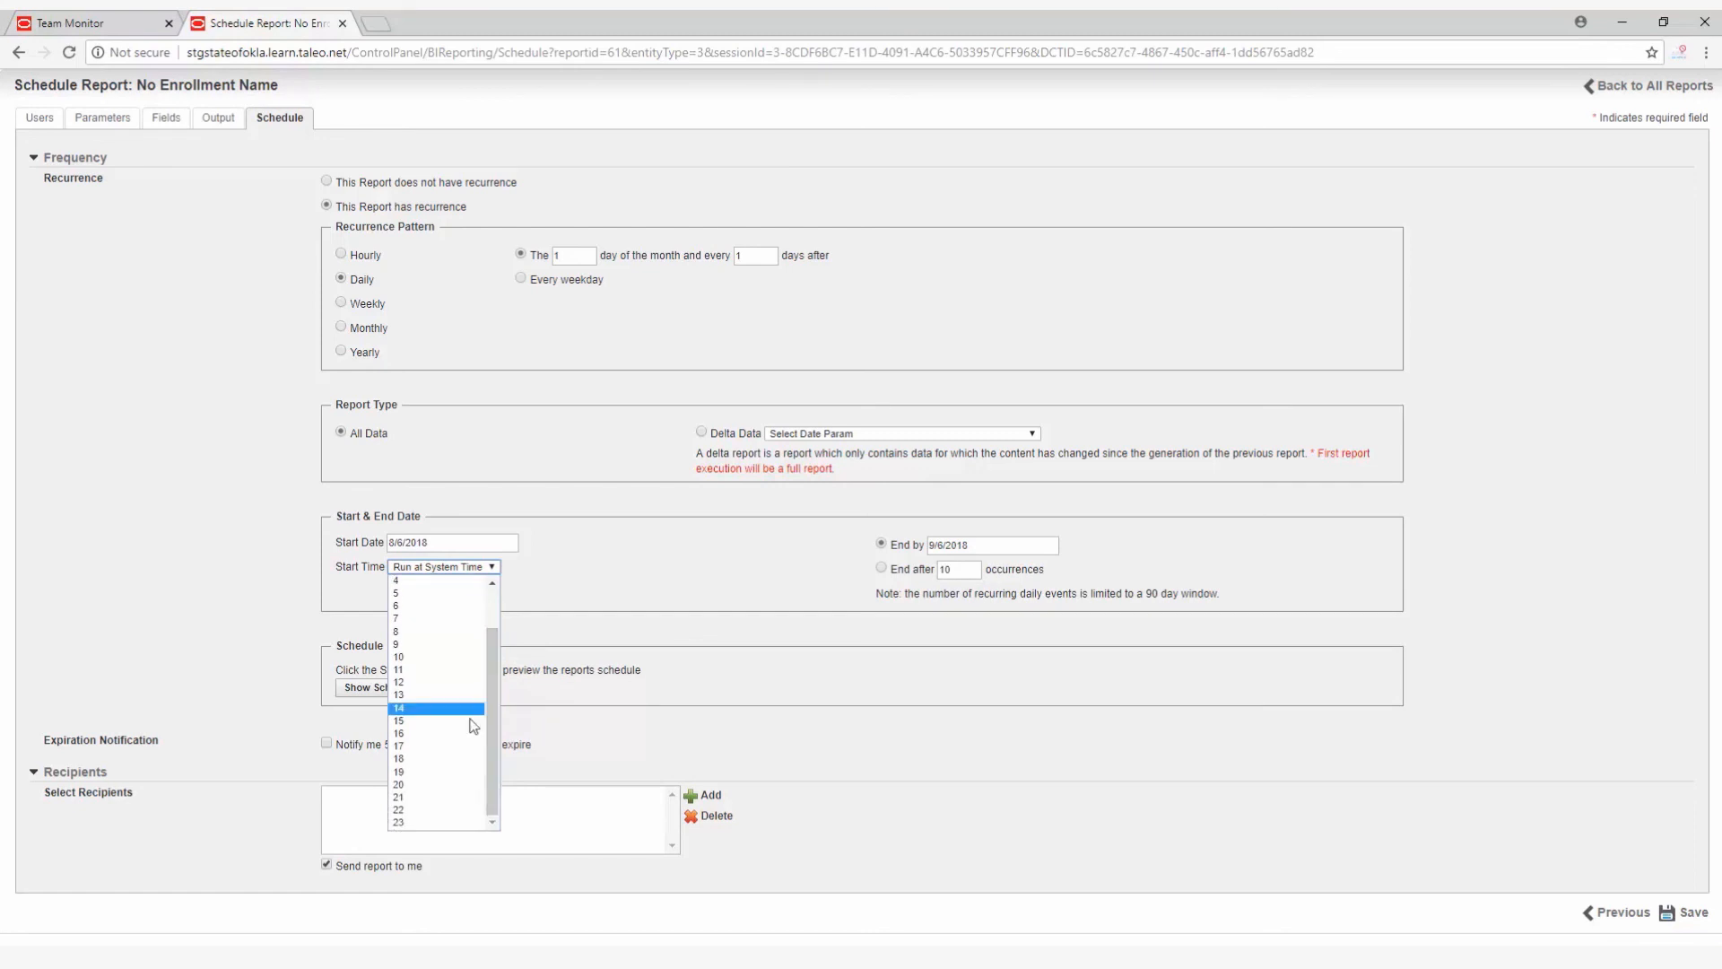
{"action": "left_click", "coordinate": [422, 809]}
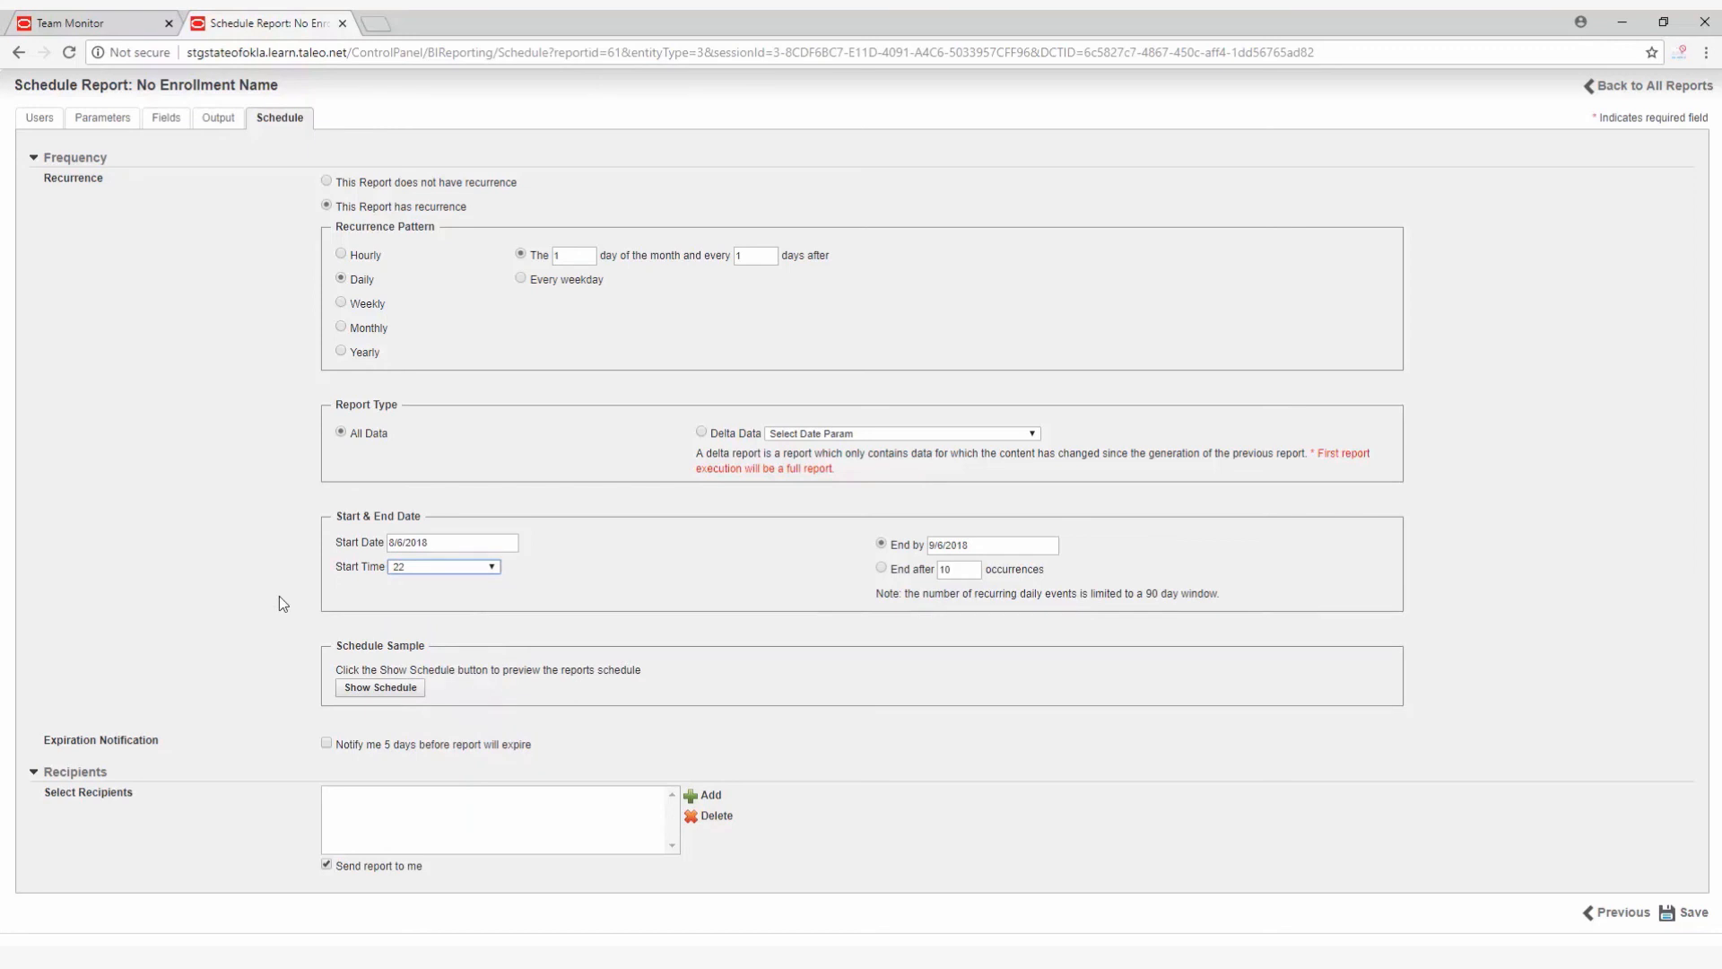
Preview the scheduled dates for the No Enrollment Name report and save the schedule.
{"action": "left_click", "coordinate": [381, 689]}
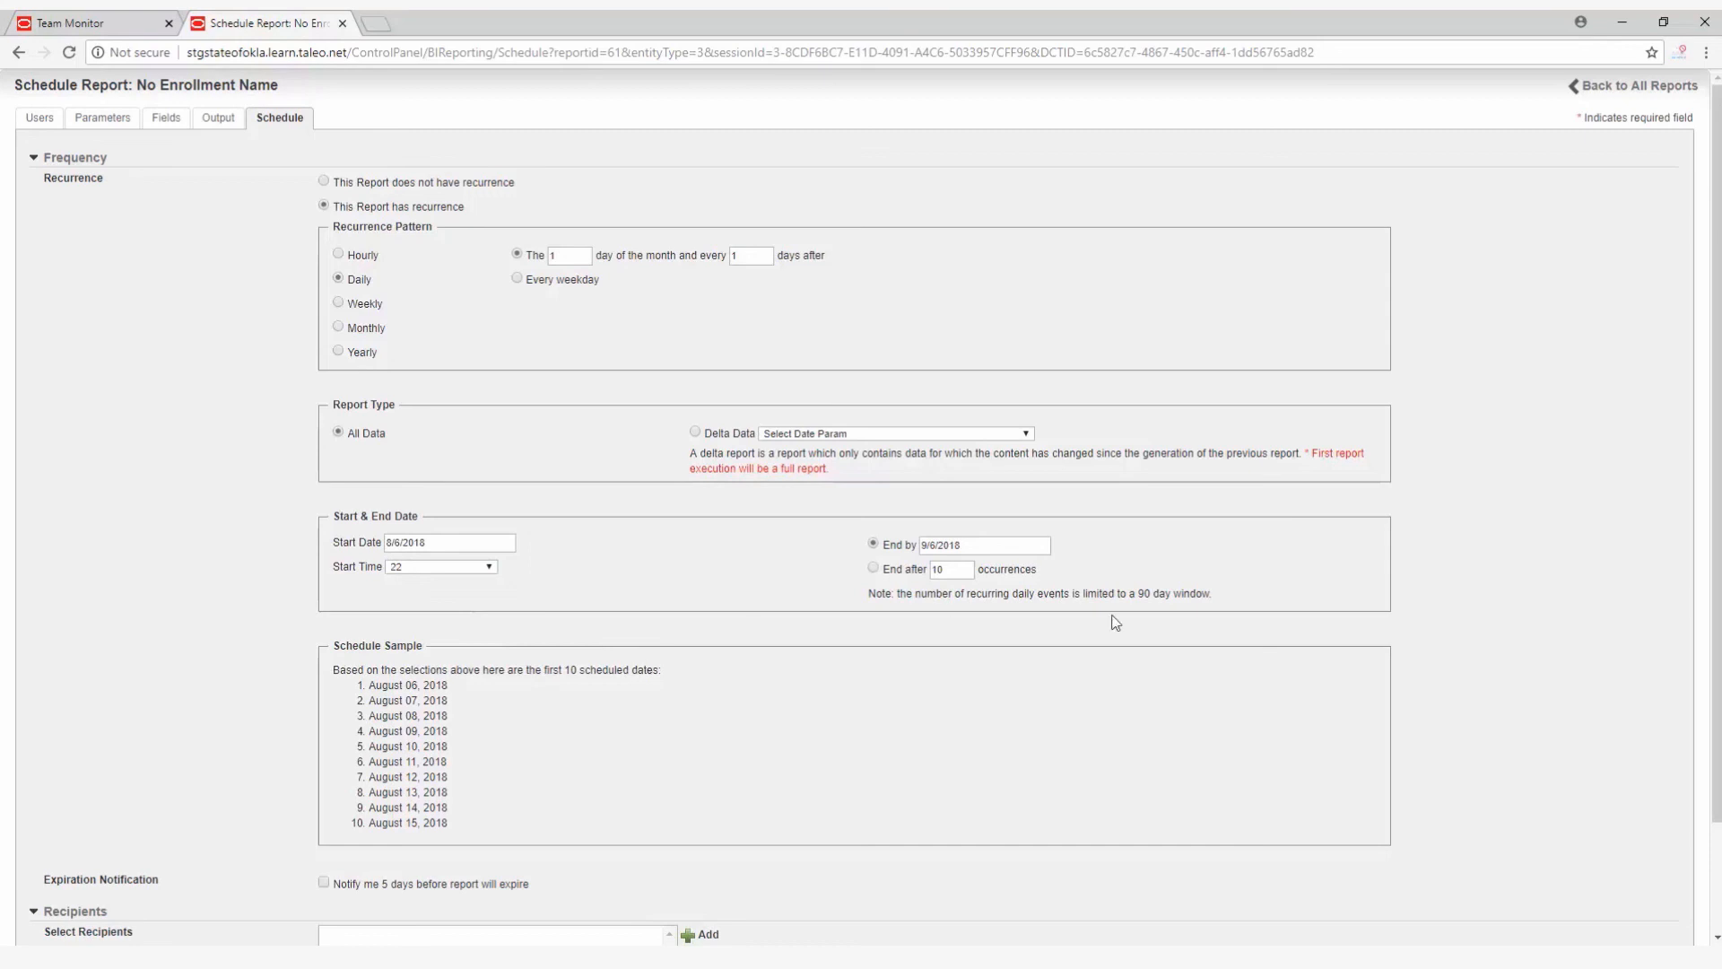
{"action": "left_click_drag", "start_coordinate": [1717, 587], "coordinate": [1717, 698]}
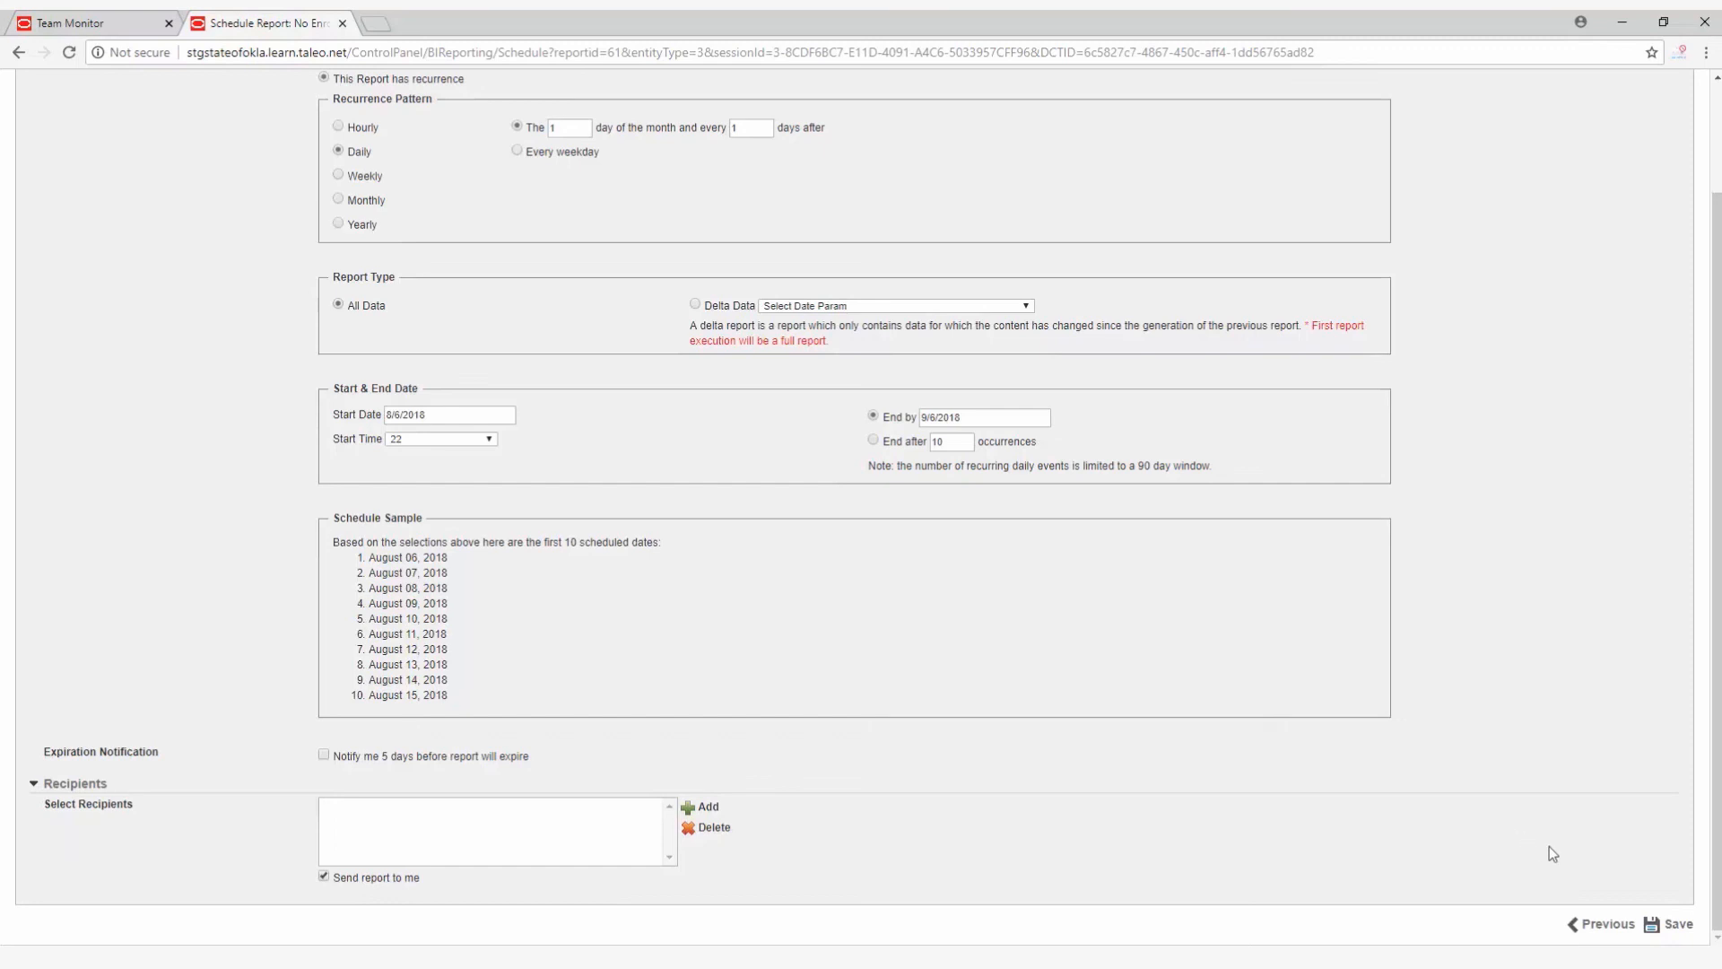
{"action": "left_click", "coordinate": [1676, 929]}
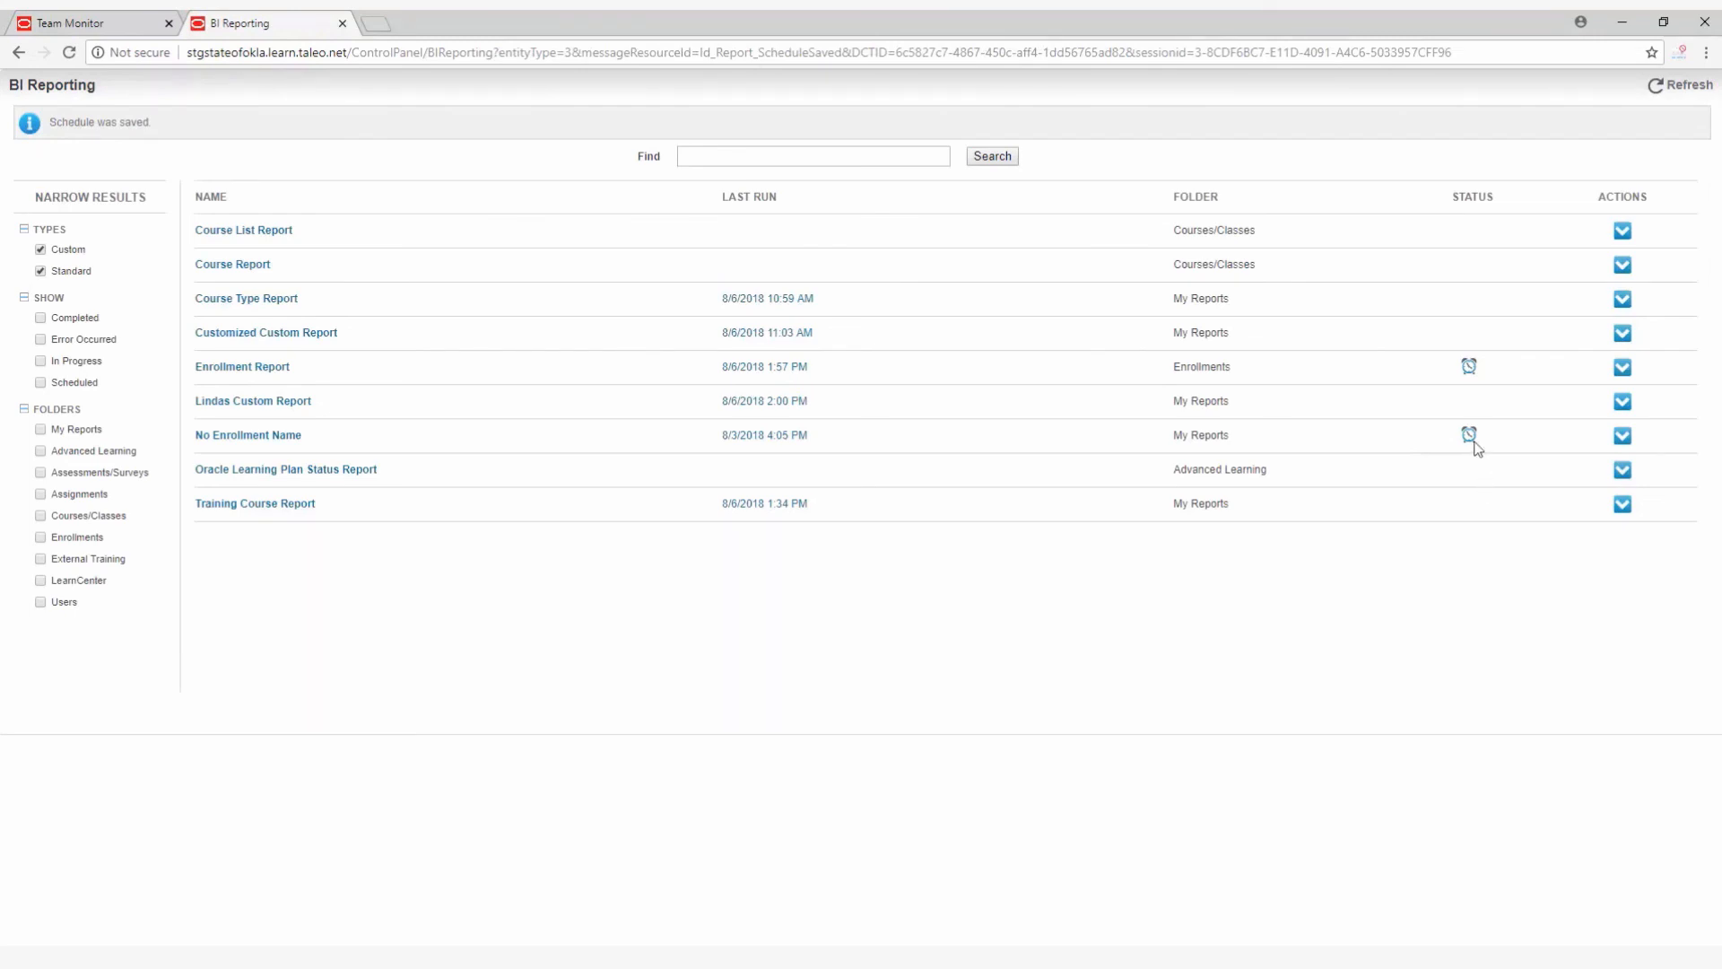
Check the schedule status of the No Enrollment Name report and the actions available for the Training Course Report.
{"action": "mouse_move", "coordinate": [1476, 448]}
{"action": "left_click", "coordinate": [1622, 504]}
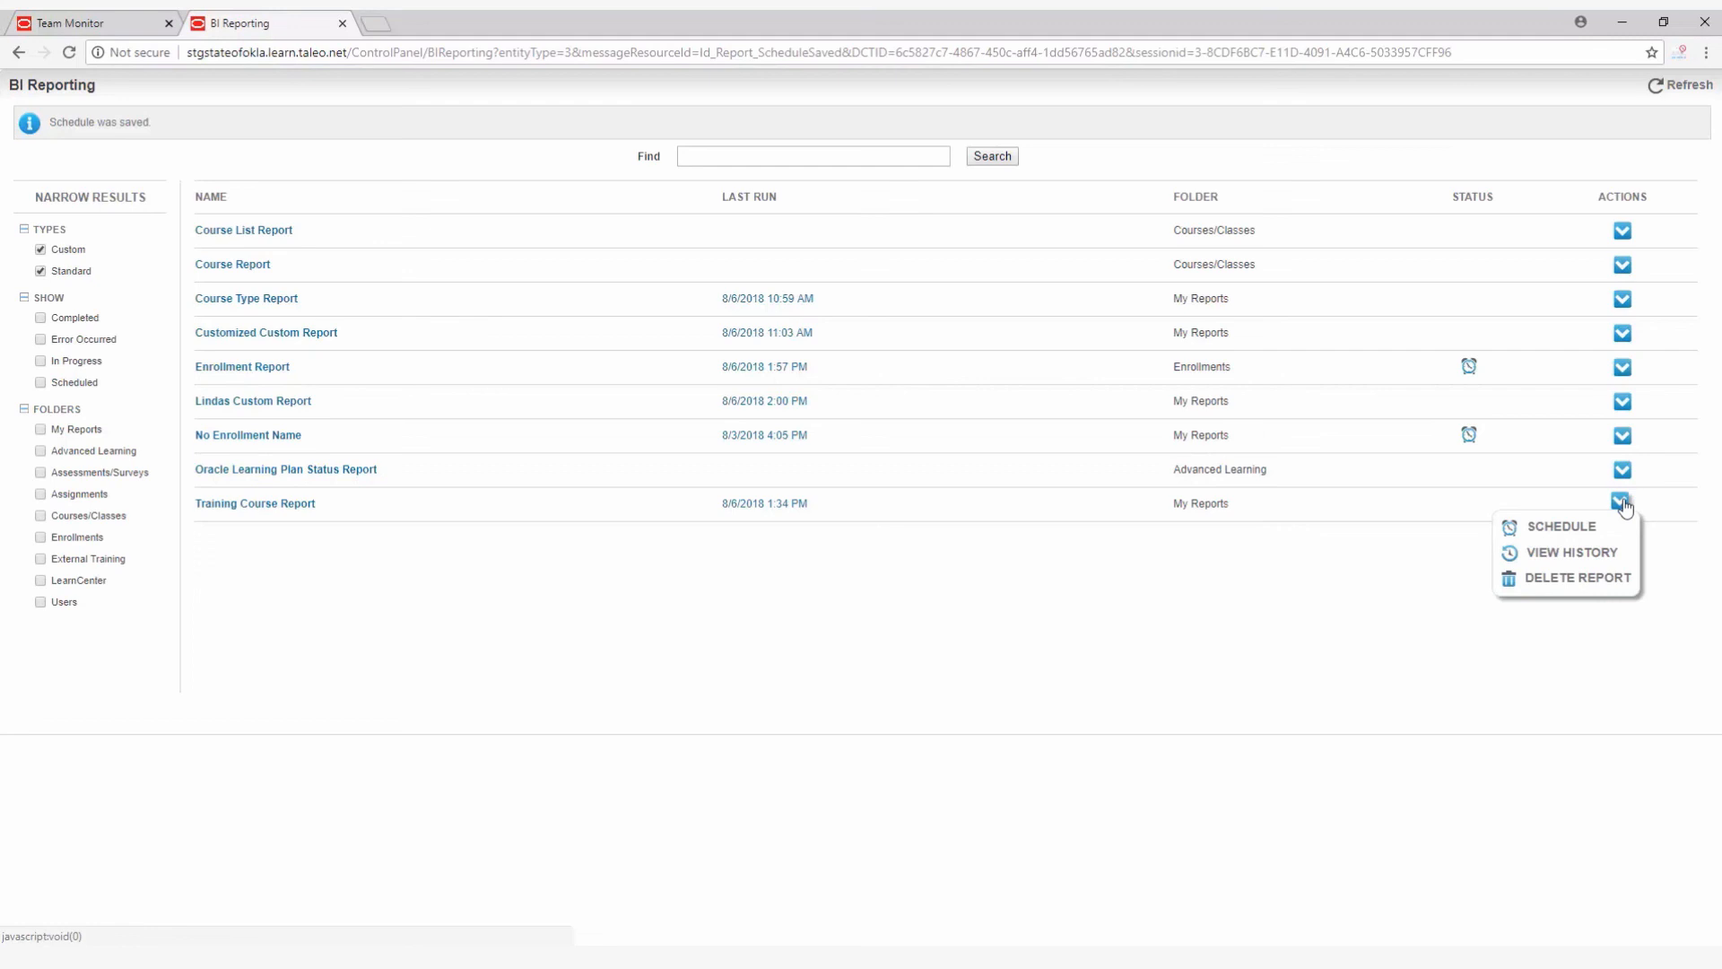
{"action": "left_click", "coordinate": [1623, 504]}
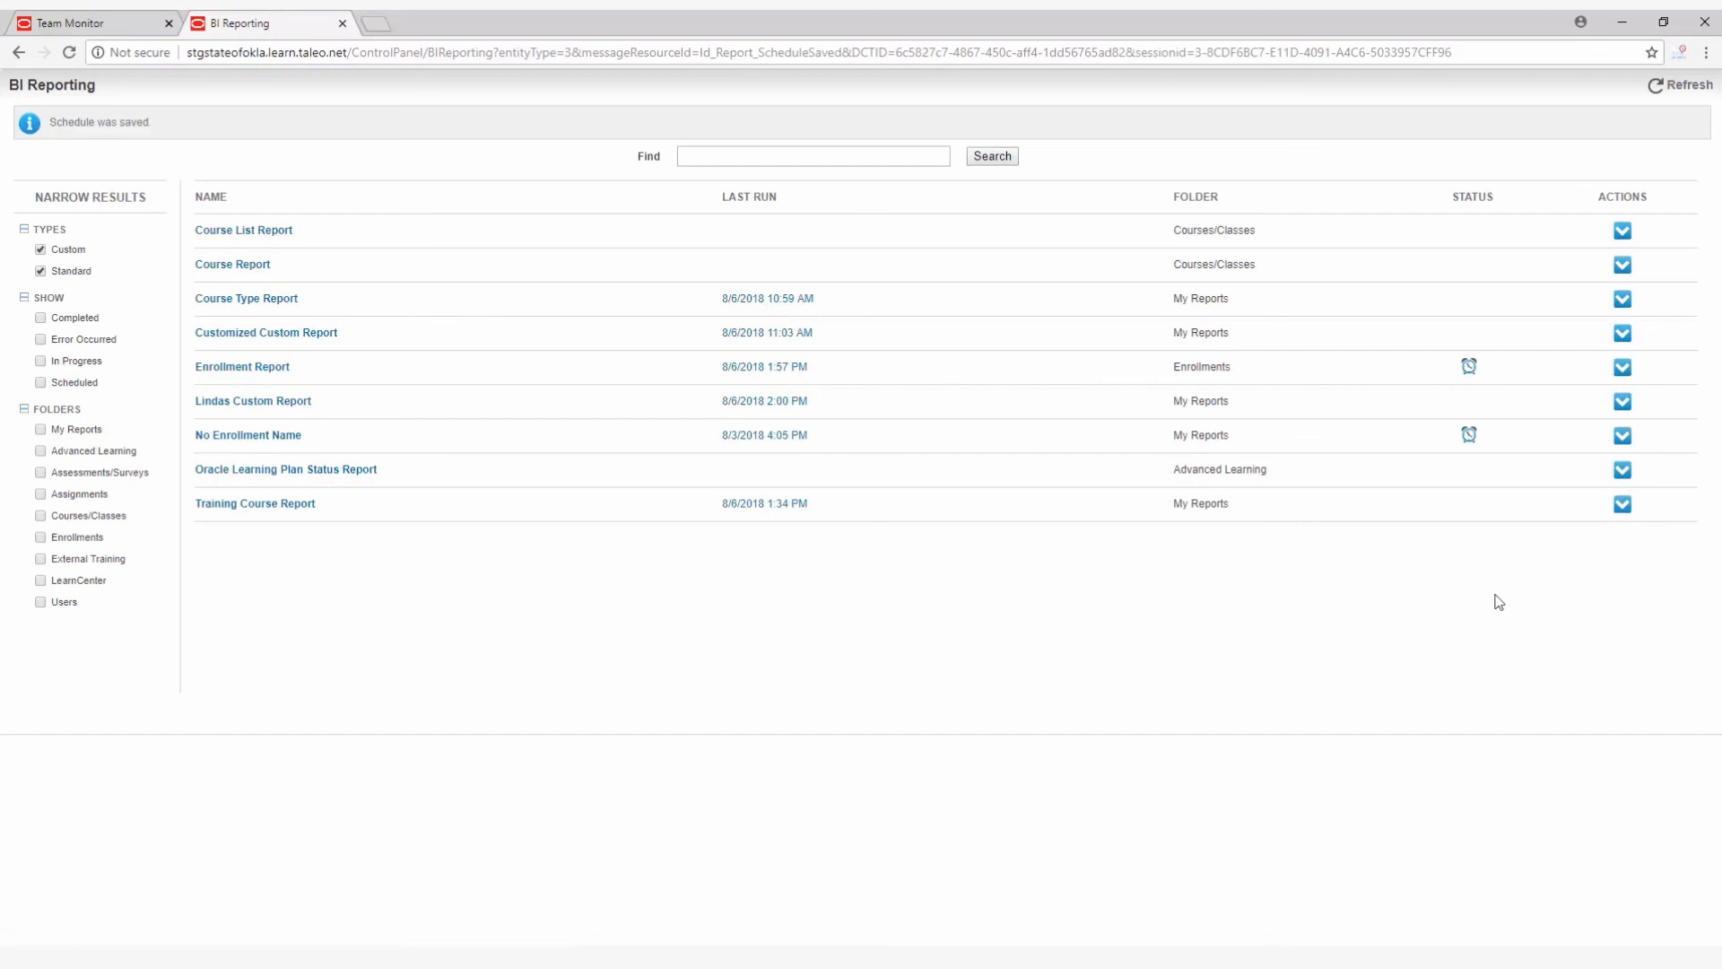
Close the BI Reporting page and go from Team Monitor to the Learn Center home page.
{"action": "left_click", "coordinate": [342, 24]}
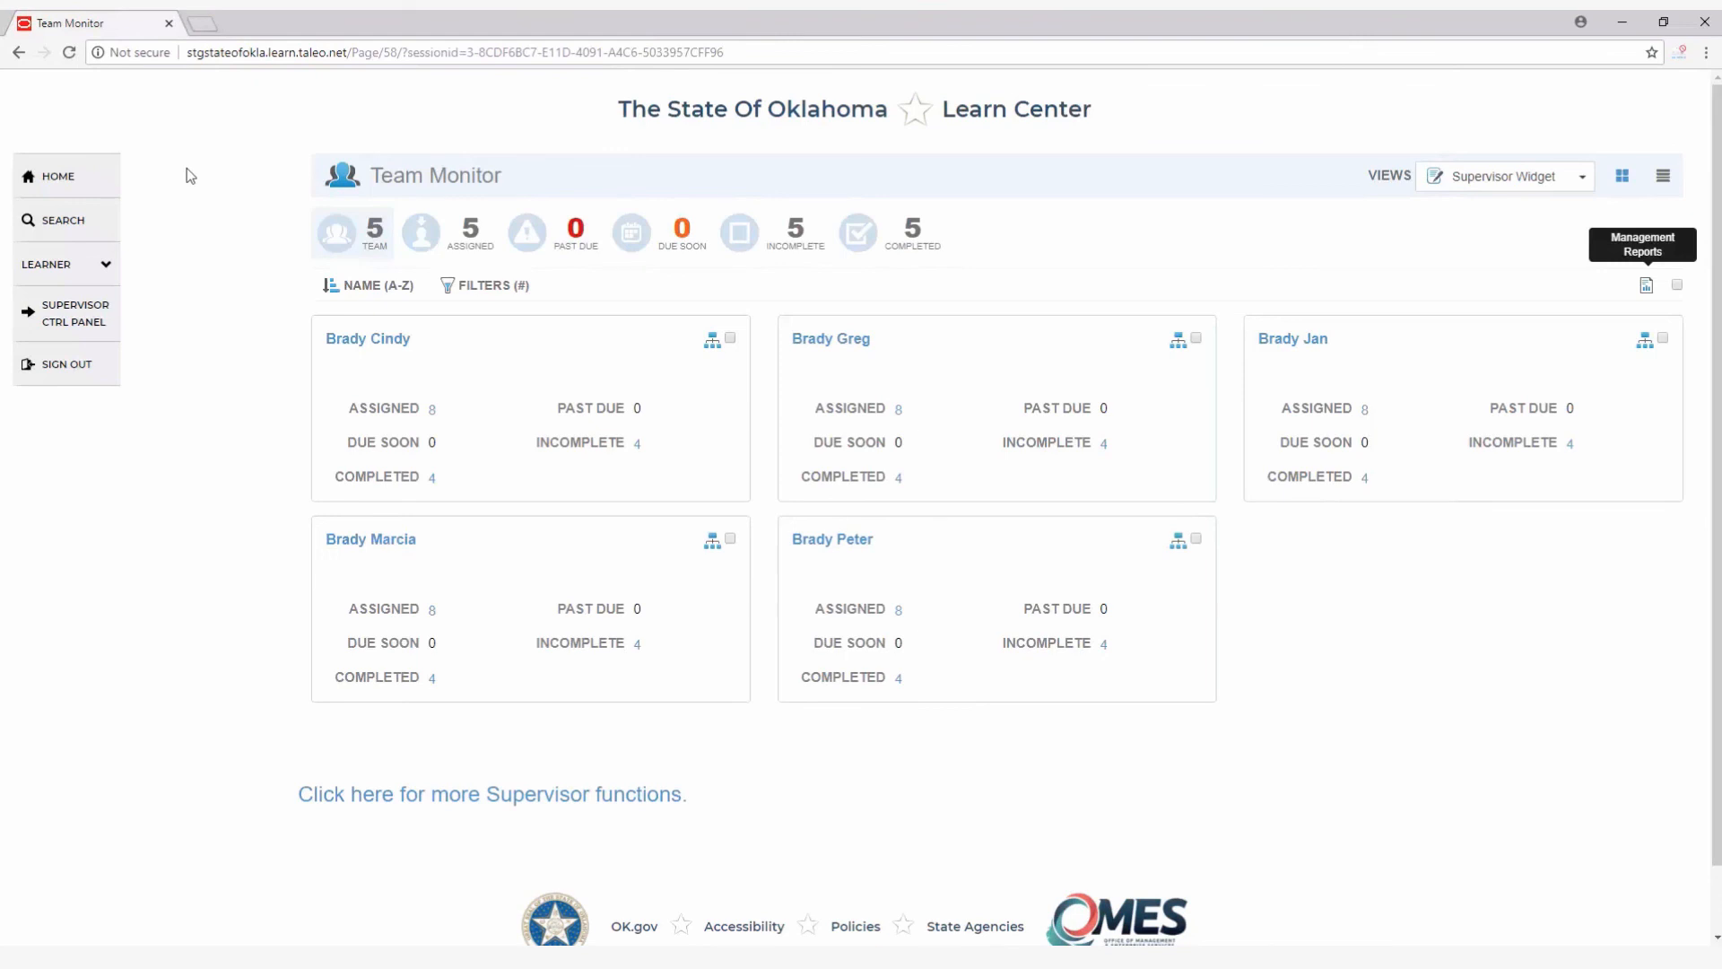
{"action": "left_click", "coordinate": [58, 183]}
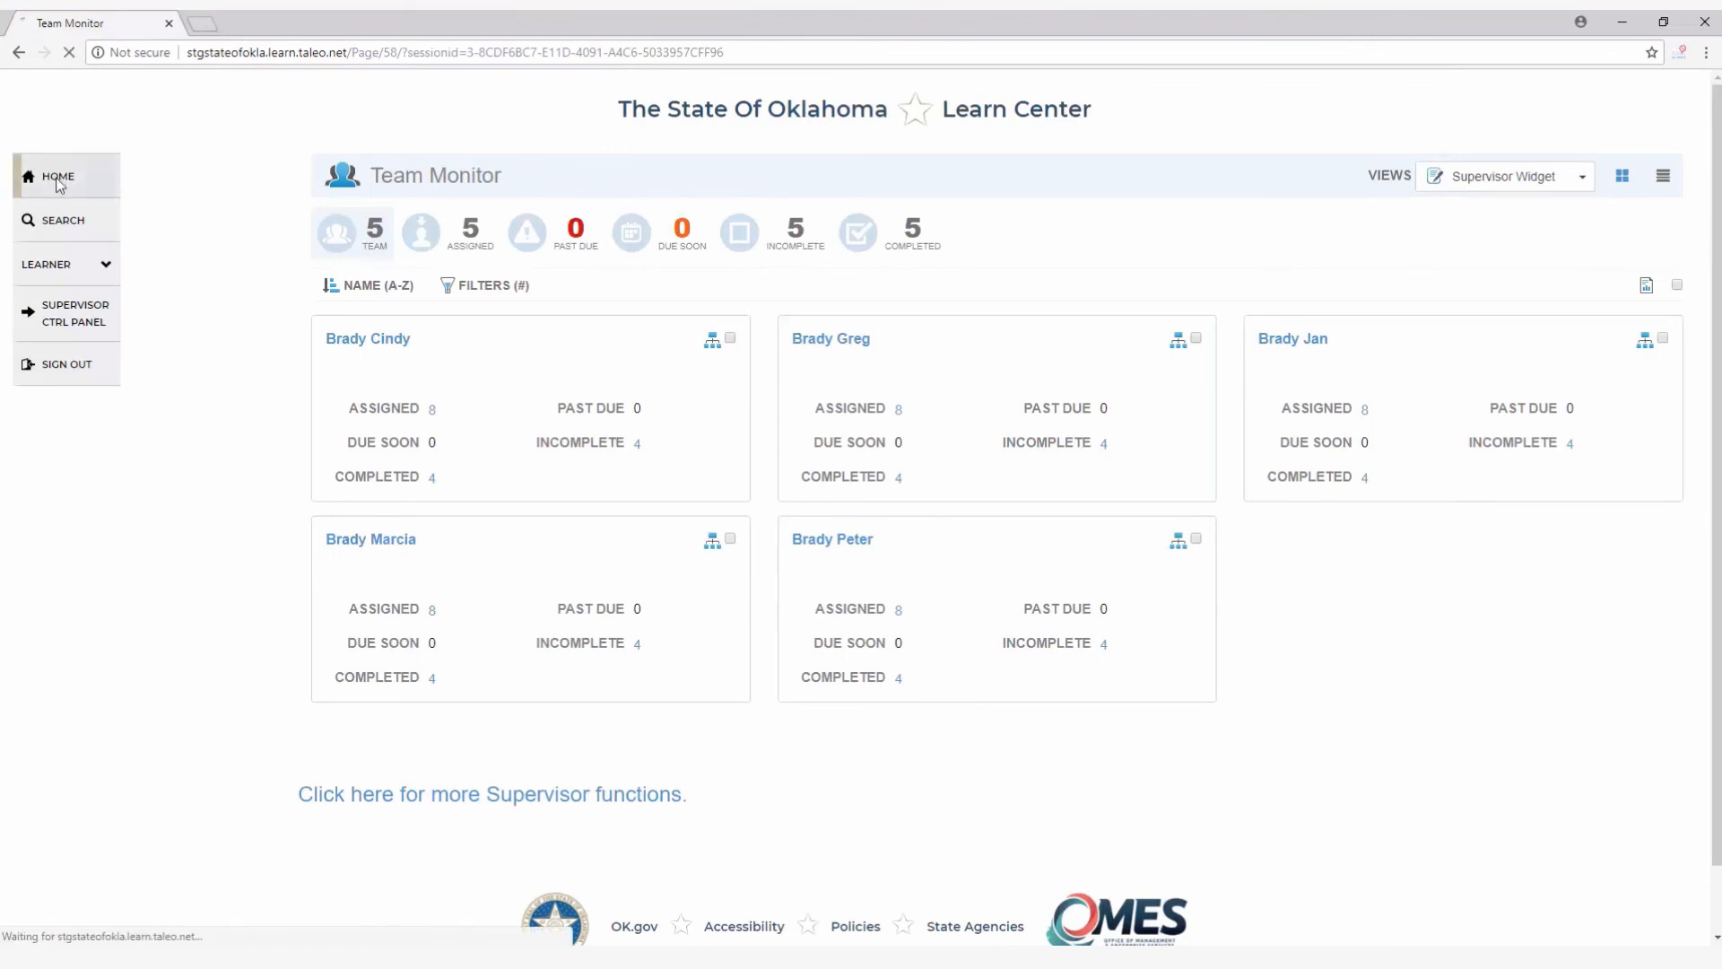